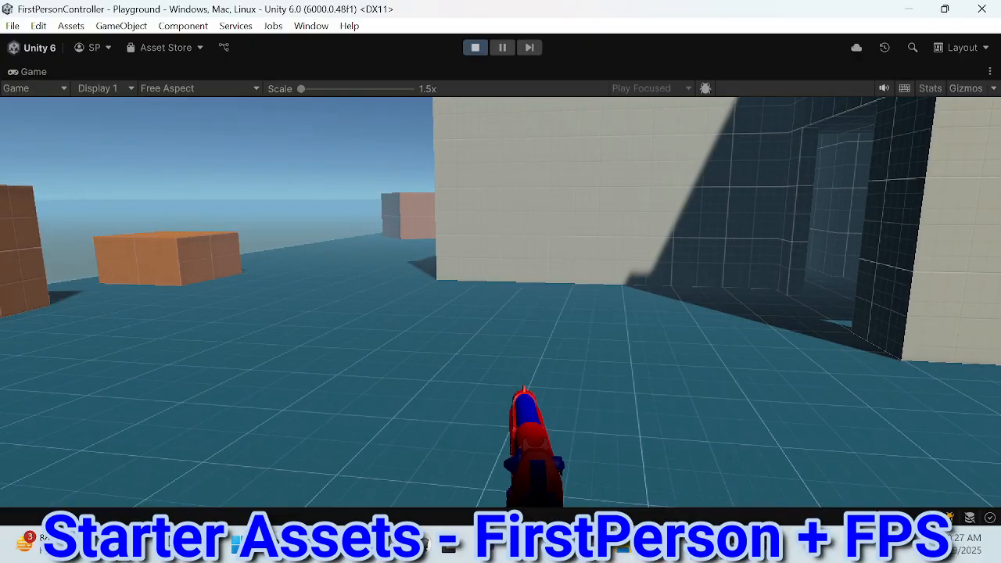
- Play-test the first-person character by walking past the orange boxes and tunnel, around the building and onto the stairs
key(w)
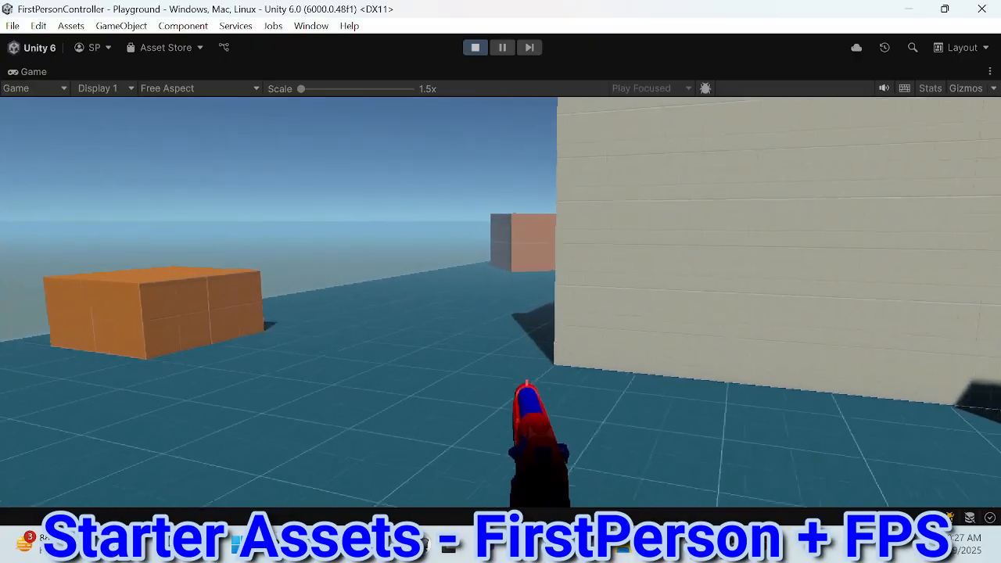
key(w)
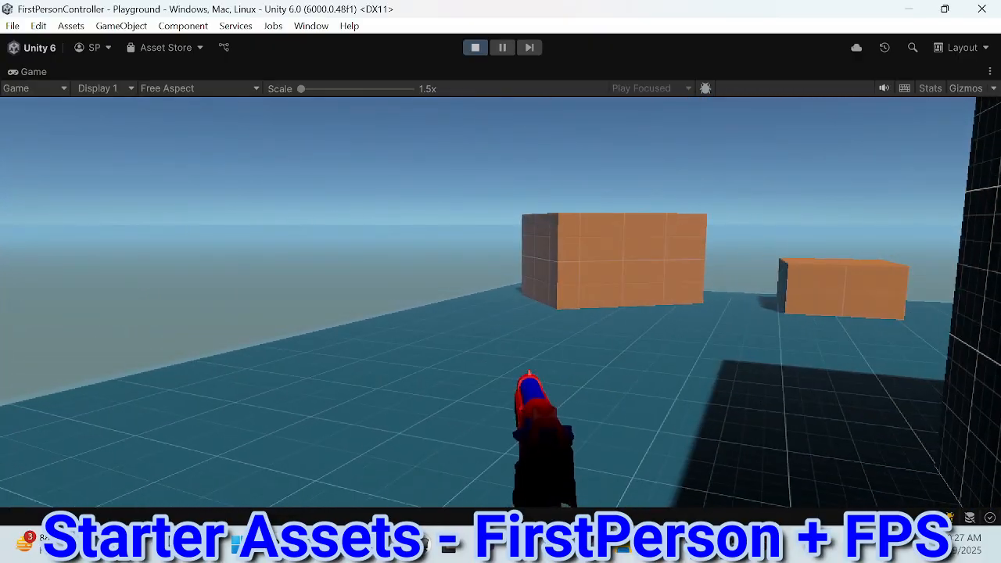
key(d)
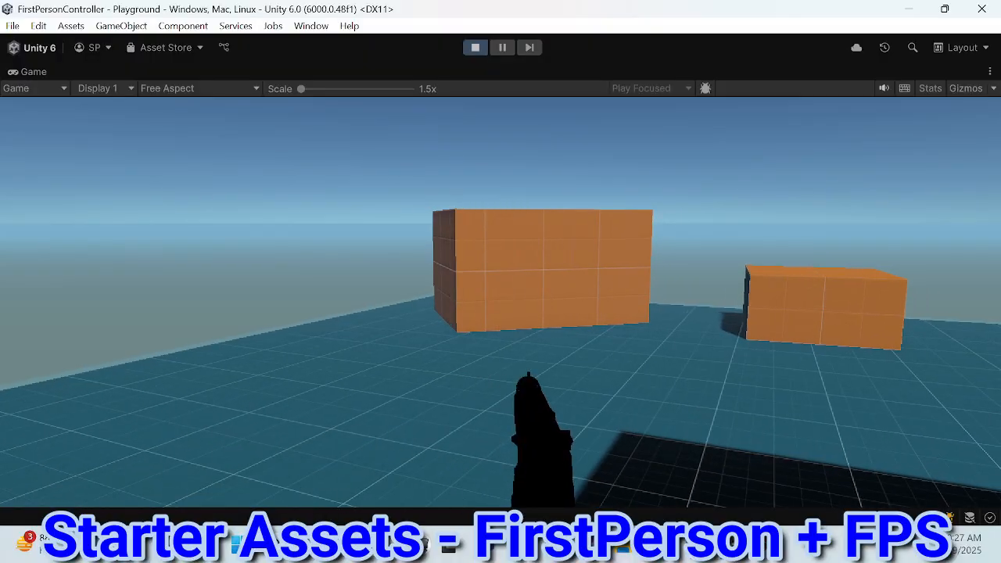
key(w)
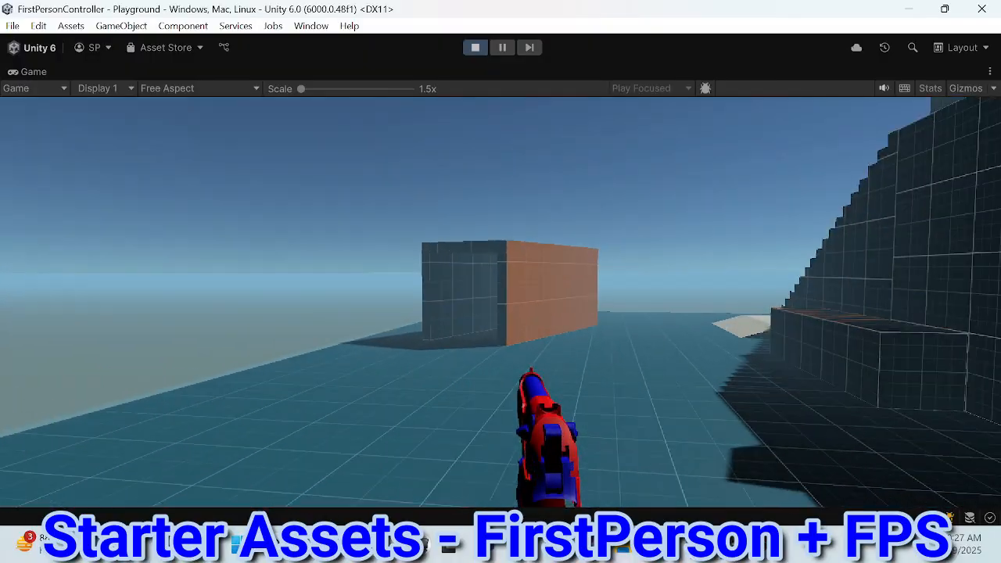
key(w)
key(w)
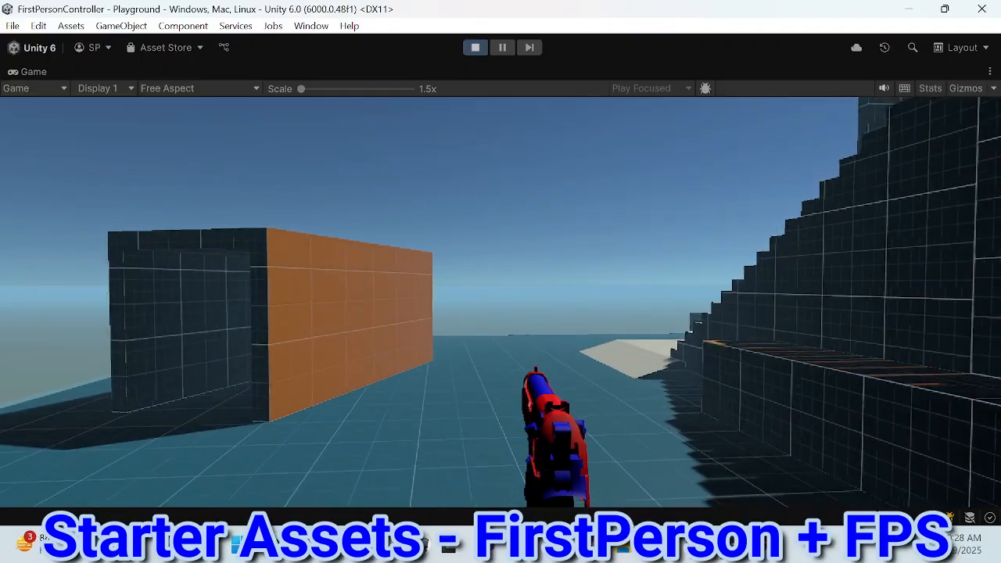
key(w)
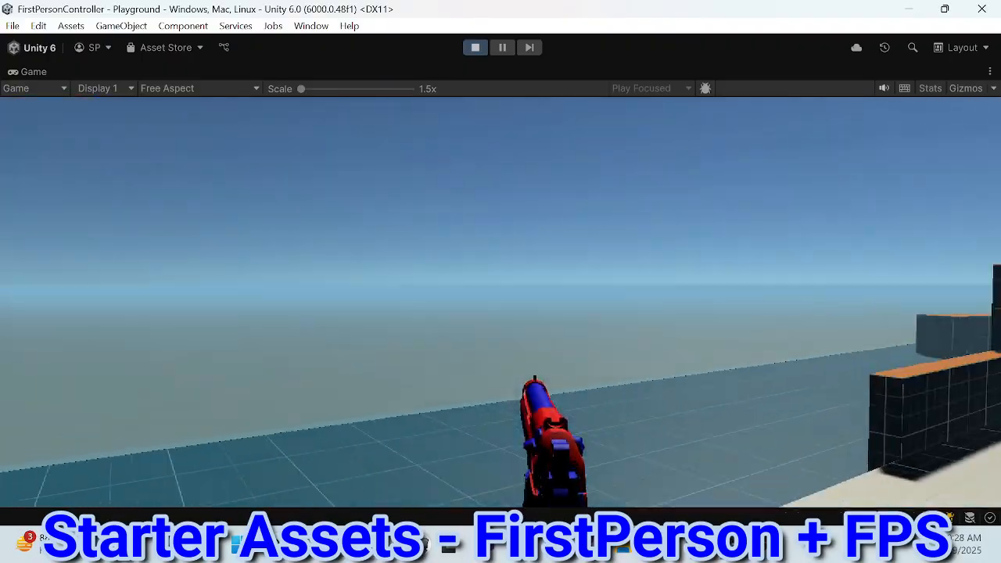
key(w)
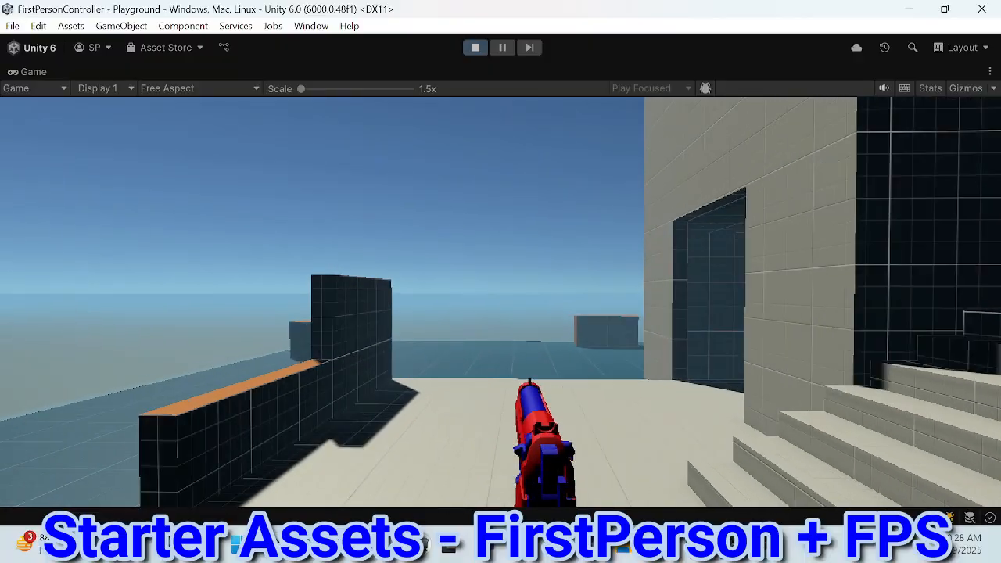
key(w)
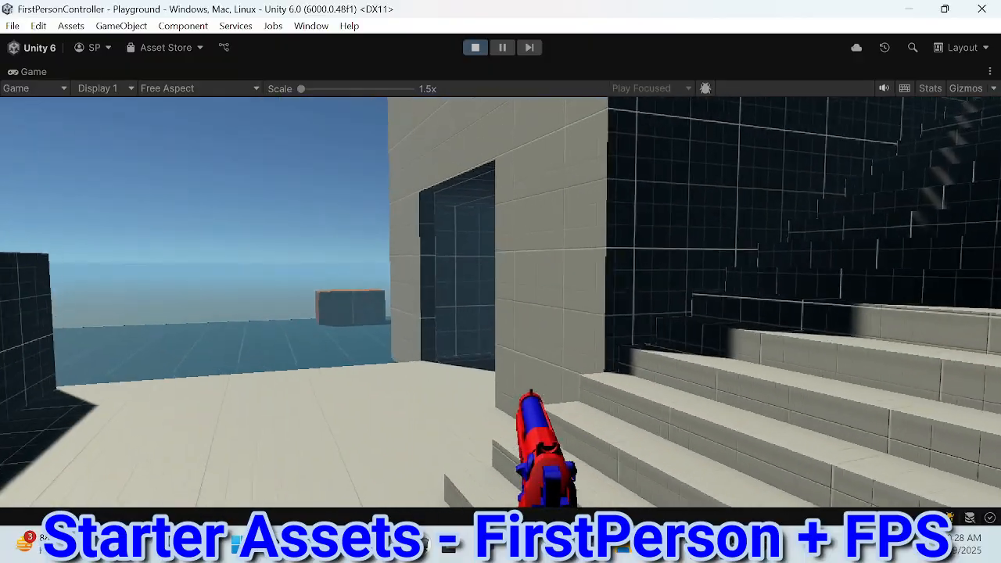
key(w)
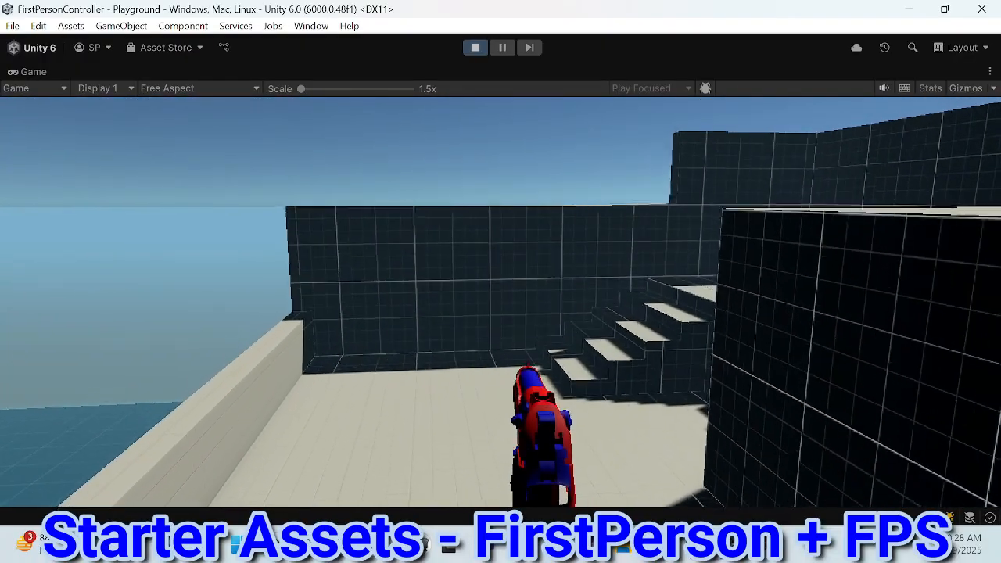
- Walk the character across the building's upper level and test jumping beside the dark walls
key(w)
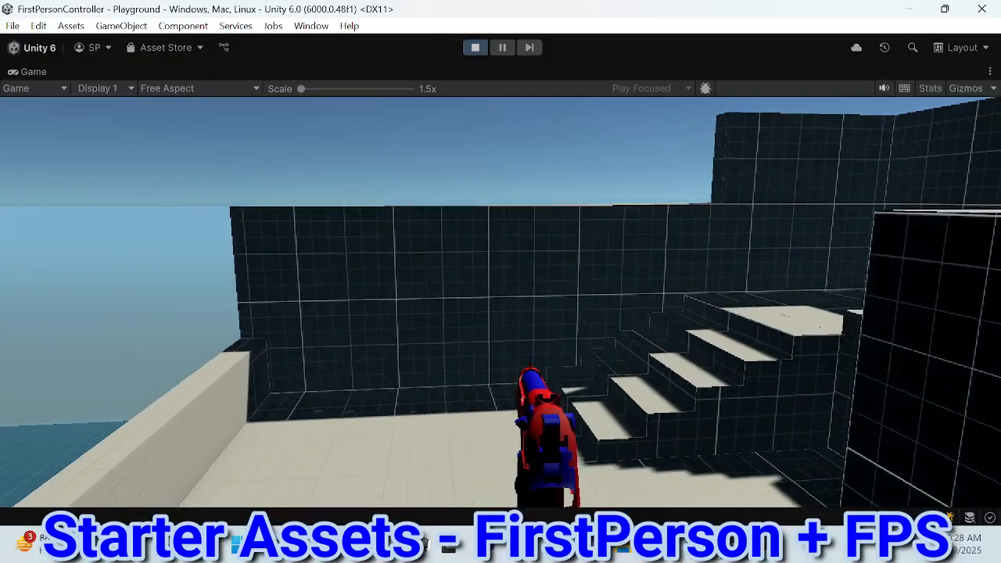
key(w)
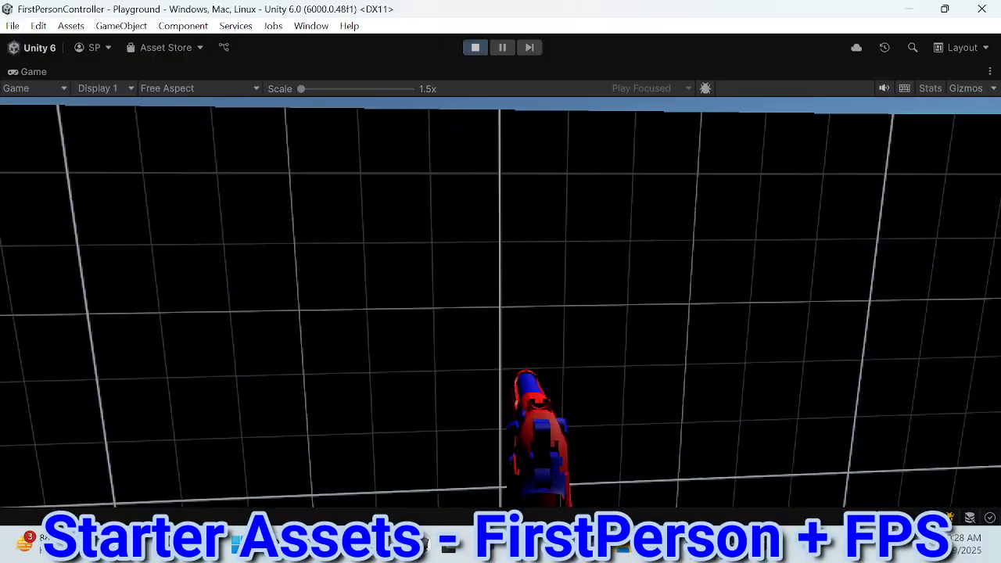
key(space)
key(w)
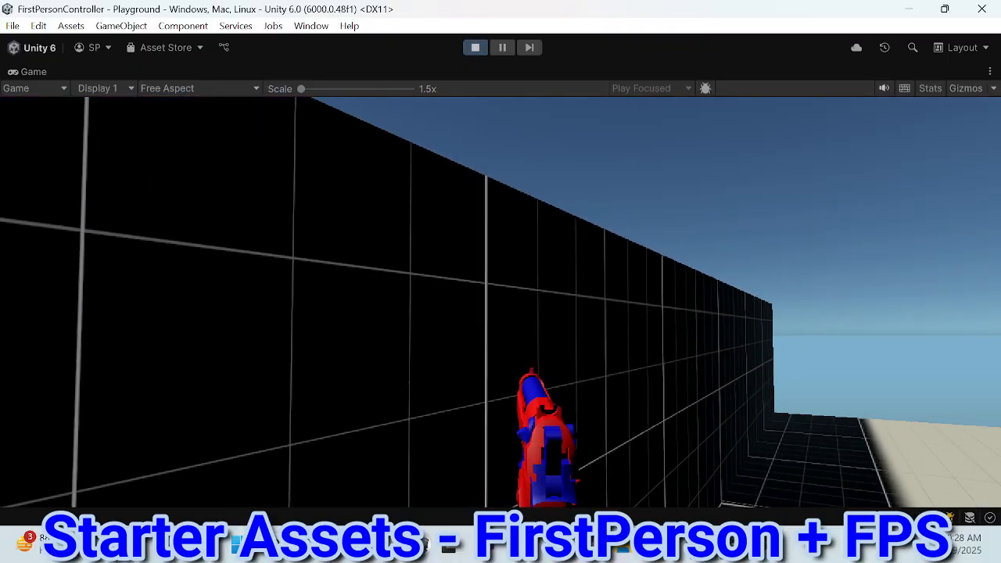
key(space)
key(space)
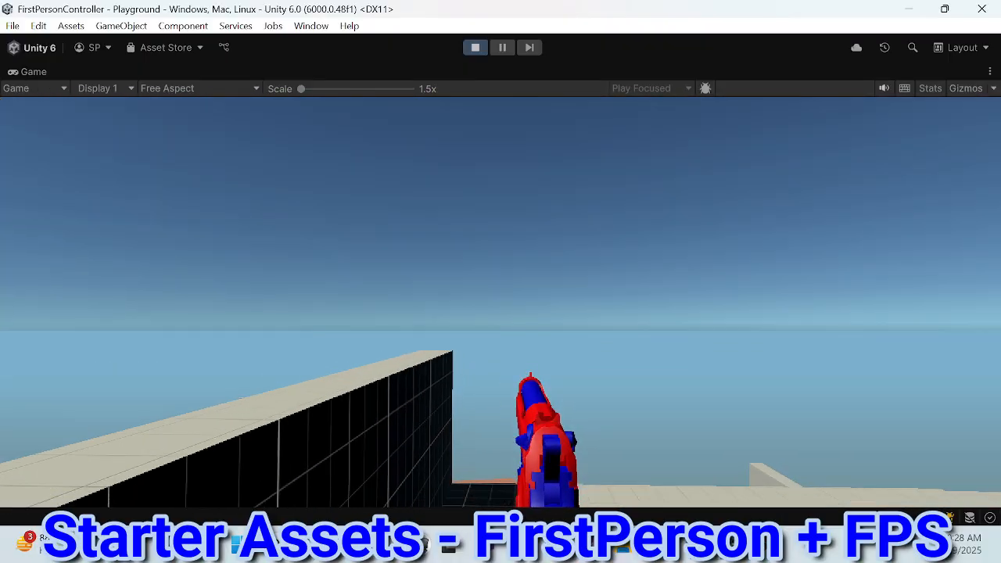
key(space)
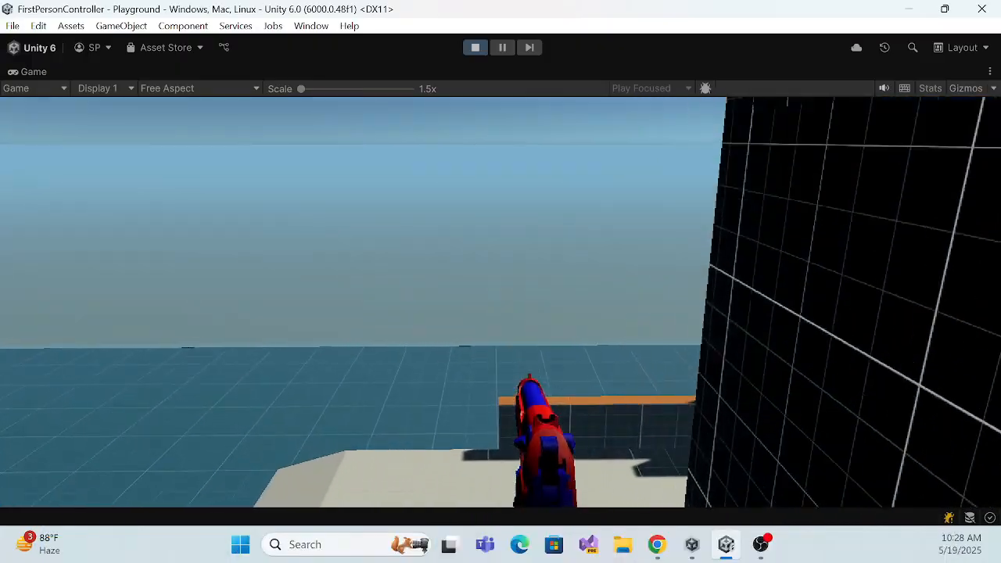
- Walk the character around the building and past the orange tunnel once more, and end the play test
key(w)
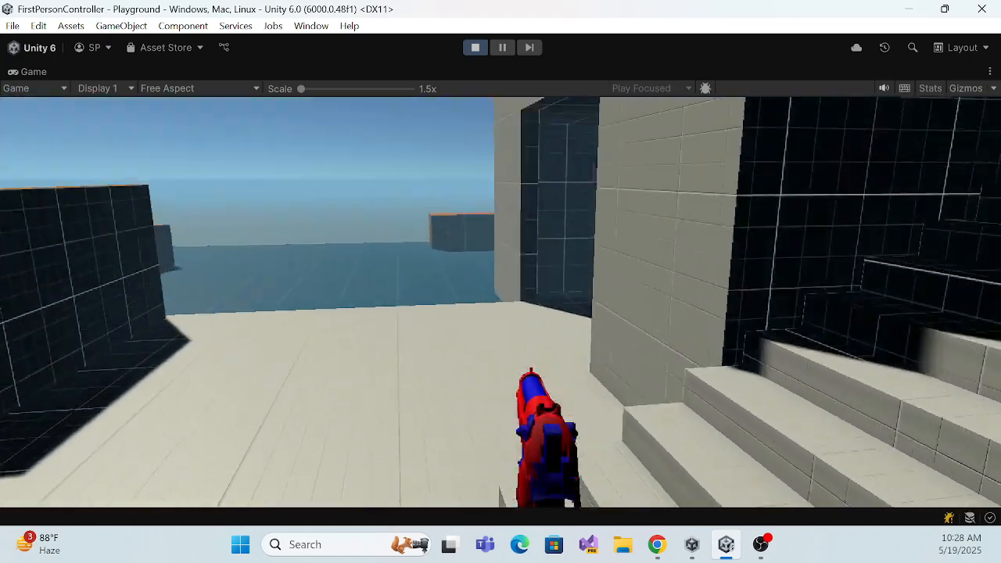
key(w)
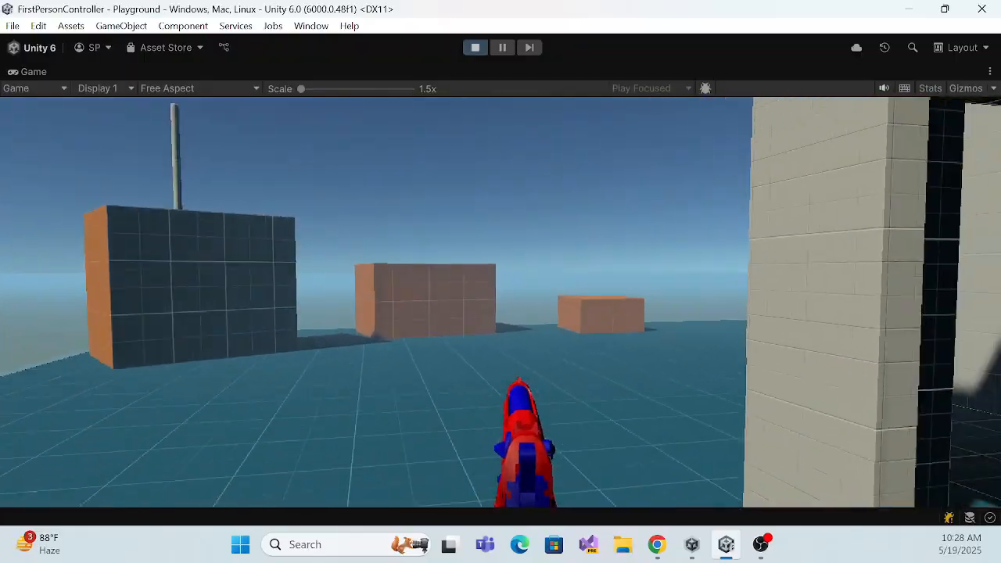
key(w)
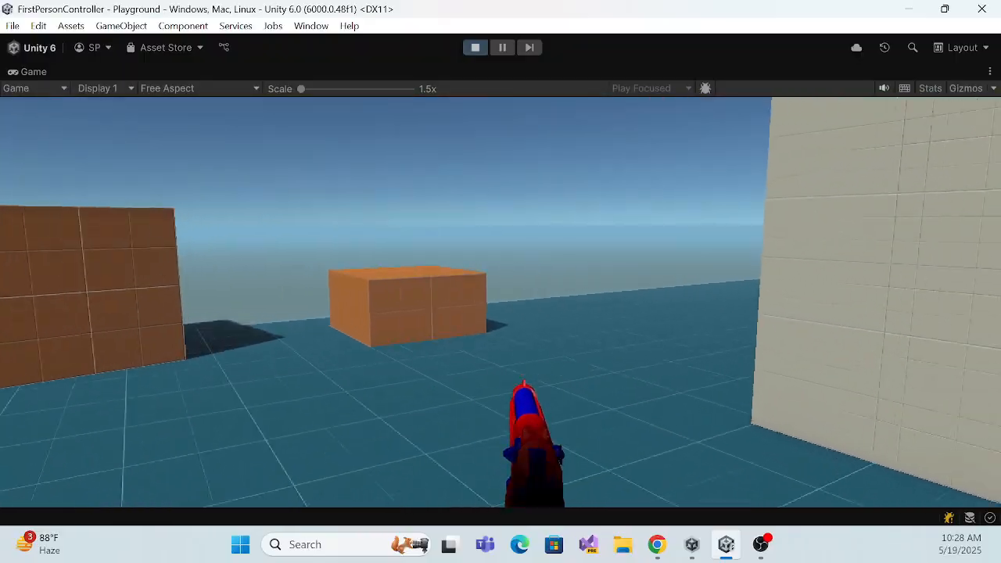
key(w)
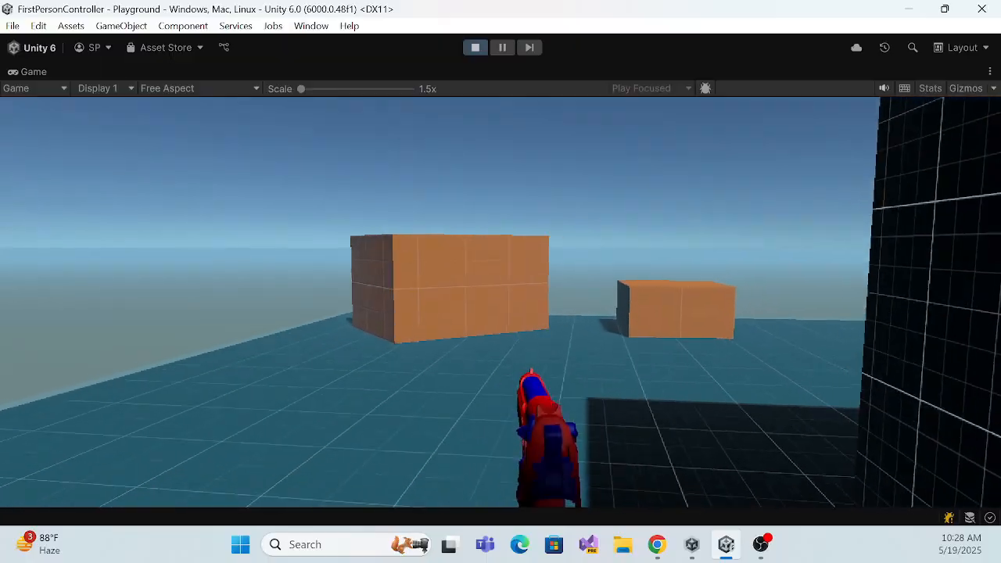
key(w)
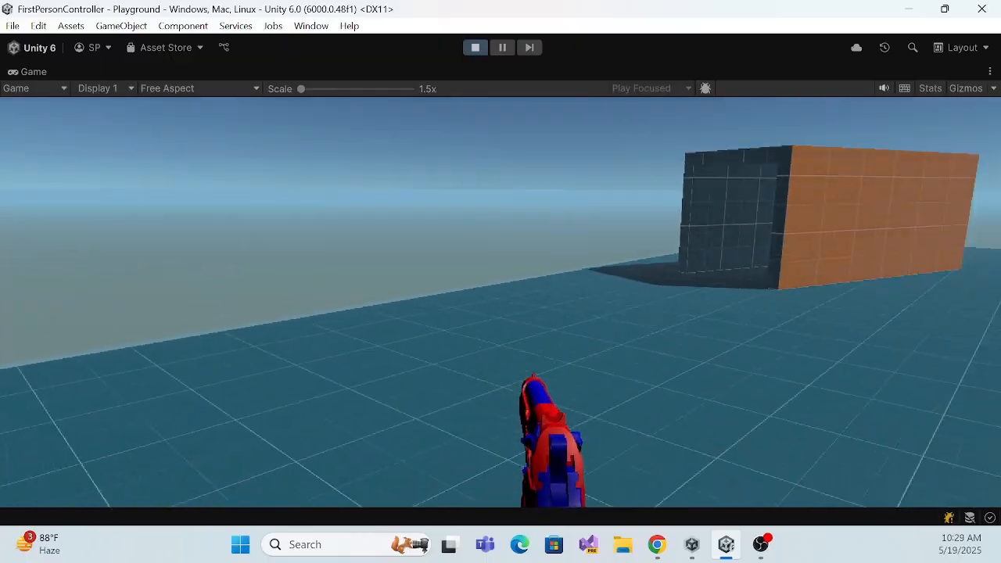
key(w)
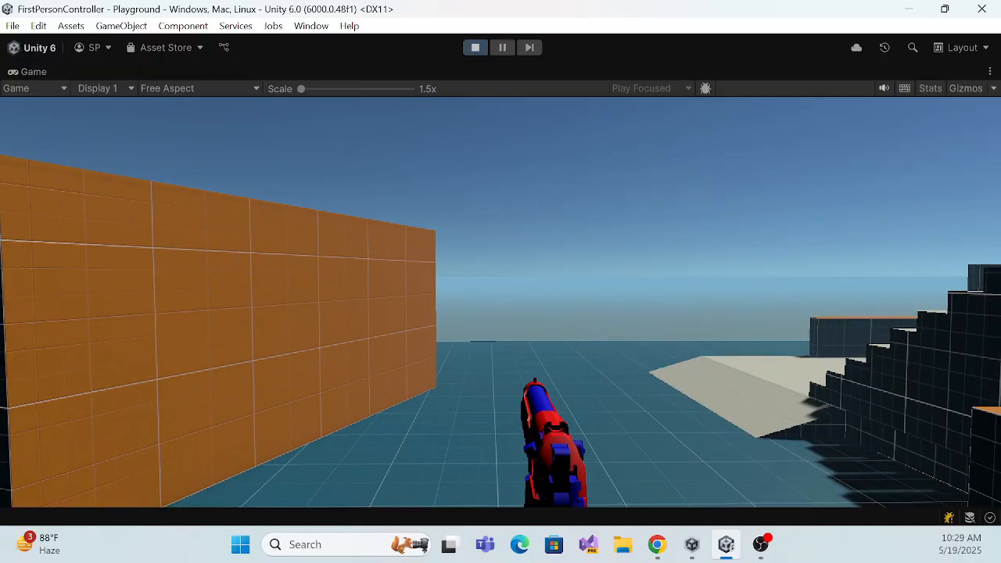
key(Escape)
click(475, 47)
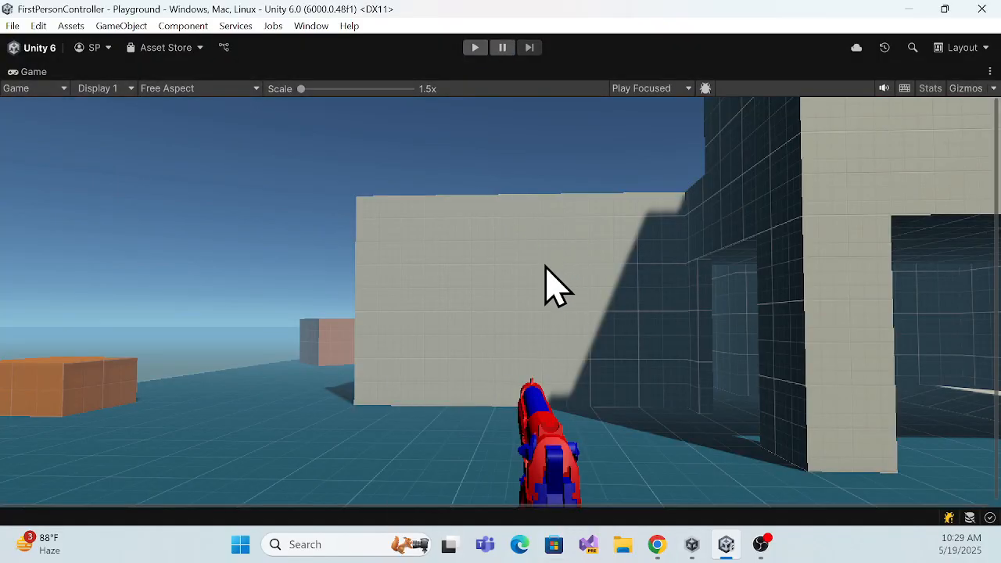
- Switch to Chrome and examine the Unity setup, Cube Runner and Advanced Cube Runner videos on the YouTube channel
mouse_move(657, 557)
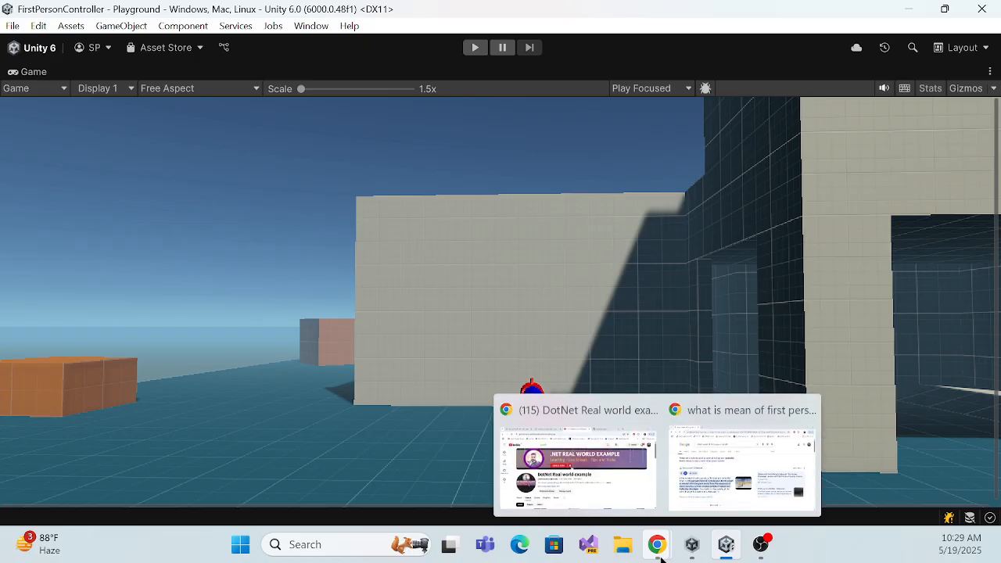
click(631, 501)
scroll(594, 363, down, 3)
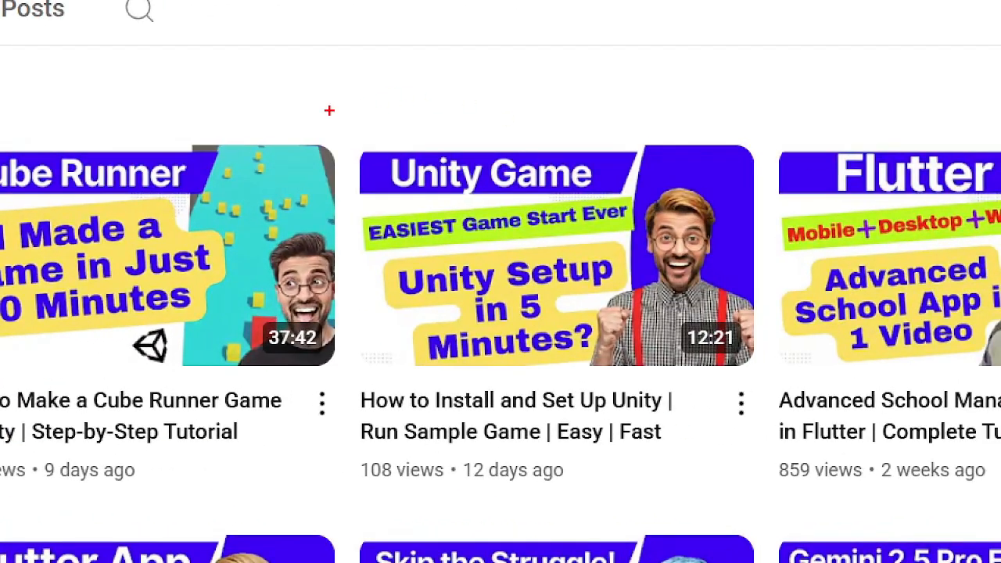
mouse_move(329, 110)
mouse_down()
mouse_move(483, 414)
mouse_move(786, 493)
mouse_up()
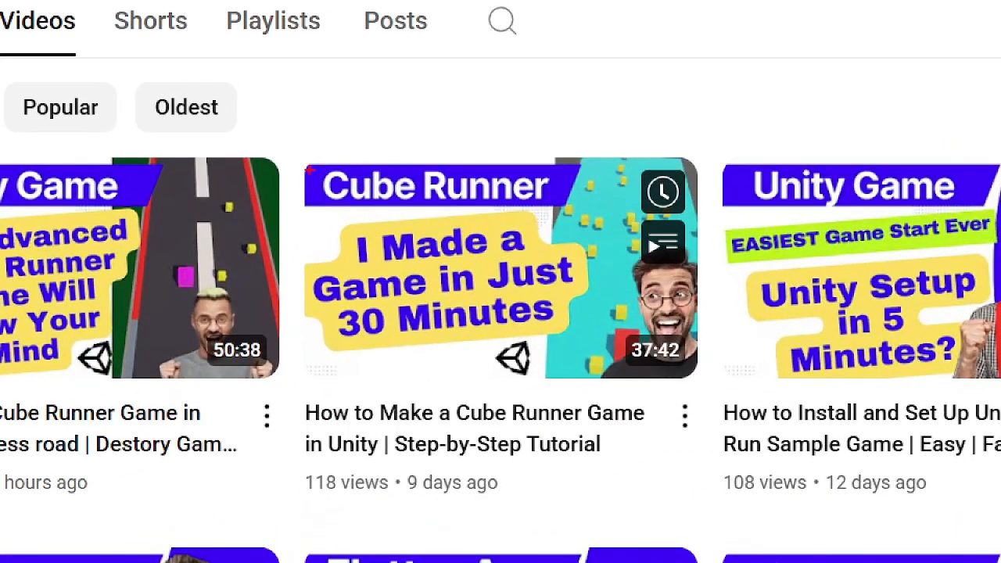
mouse_move(291, 130)
mouse_down()
mouse_move(546, 440)
mouse_move(744, 503)
mouse_move(732, 474)
mouse_up()
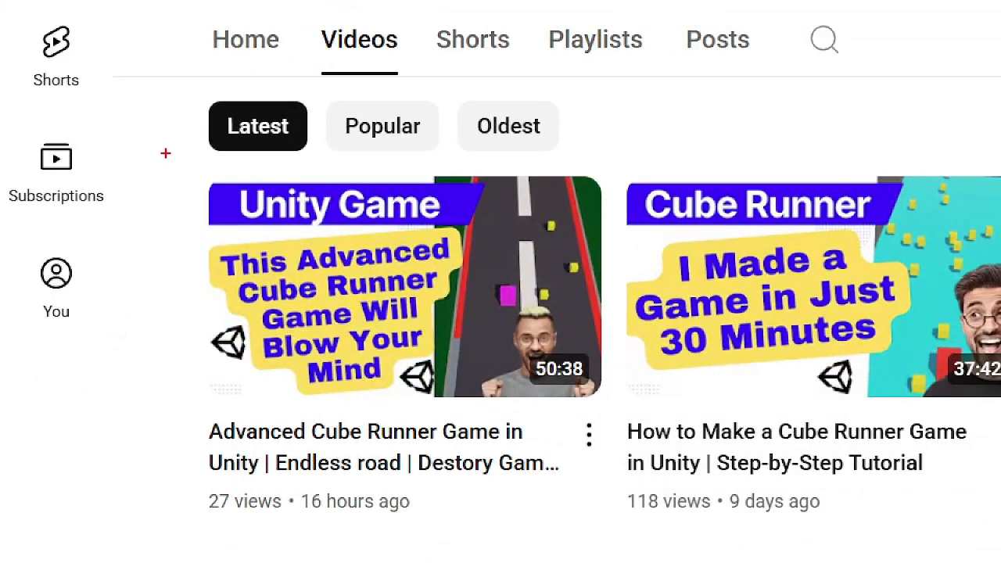
mouse_move(165, 153)
mouse_down()
mouse_move(626, 418)
mouse_move(630, 542)
mouse_move(635, 507)
mouse_up()
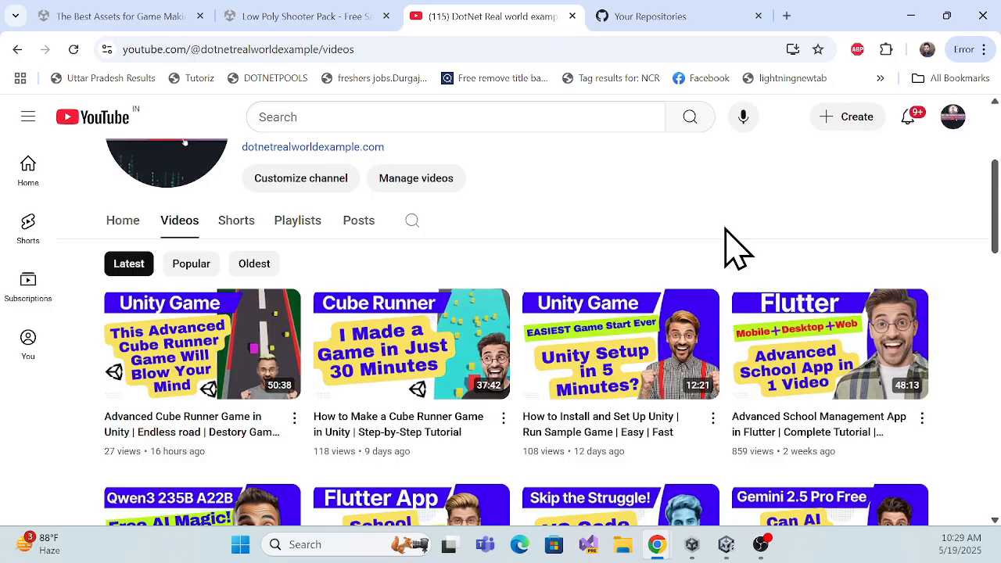
- Switch to Unity Hub and inspect the account options above the project list
click(693, 549)
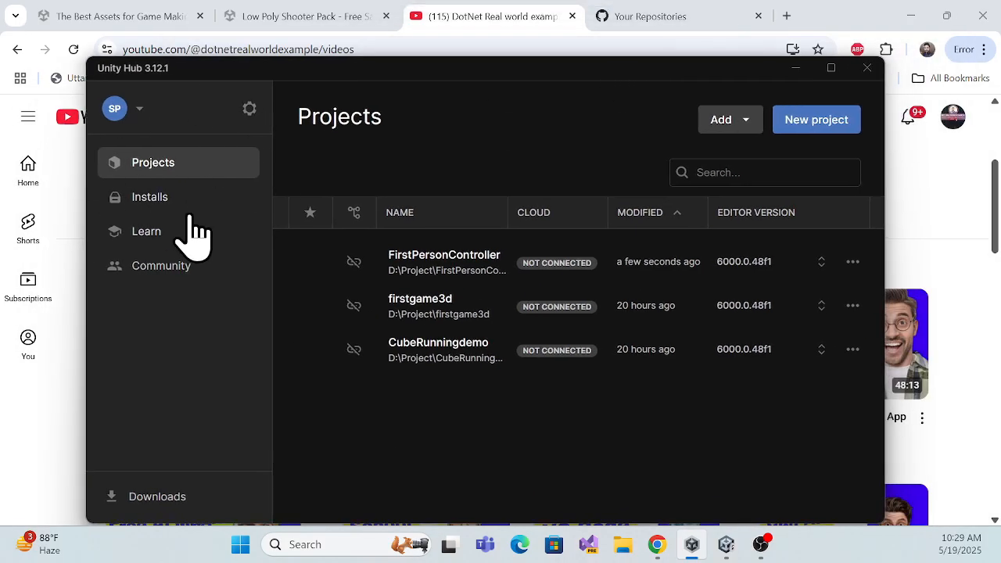
click(114, 109)
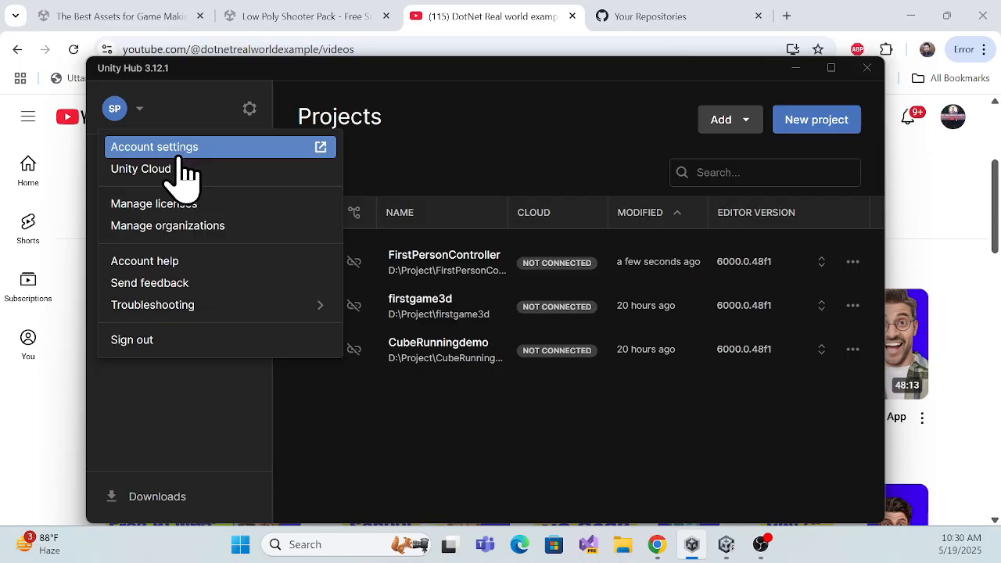
click(453, 114)
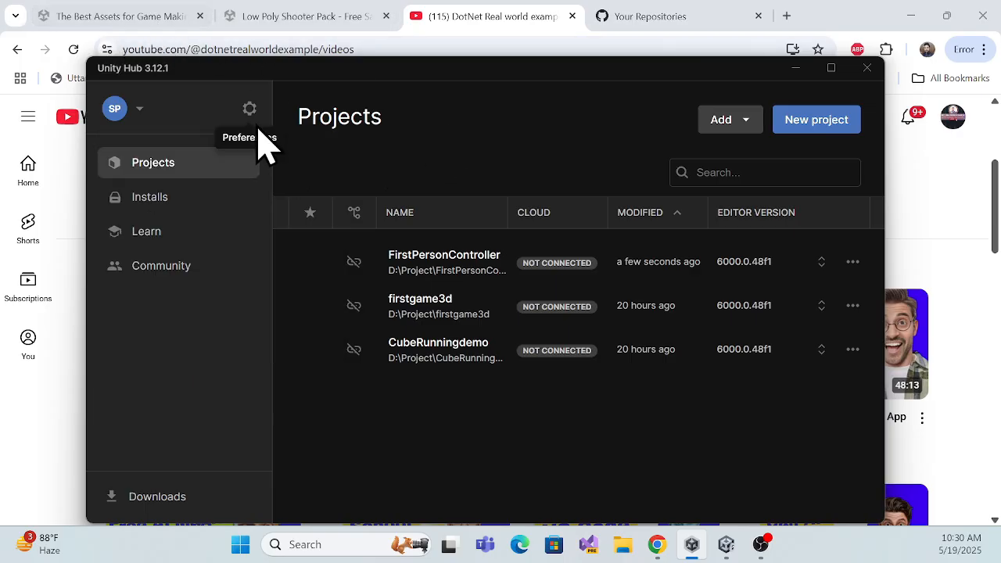
- Switch to the Unity Asset Store in Chrome, search for "starter assets - first person character controller" and browse the results
click(132, 17)
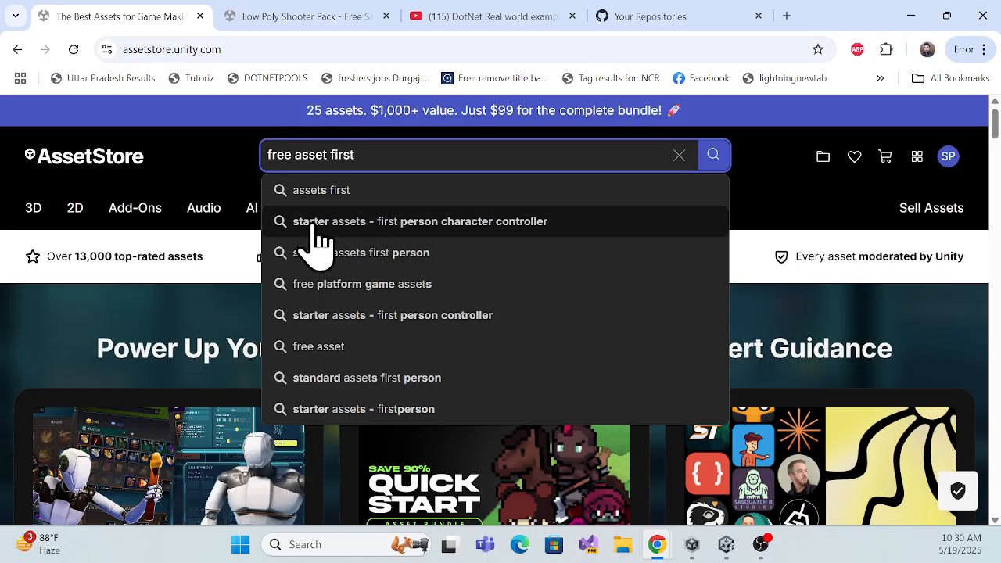
click(496, 223)
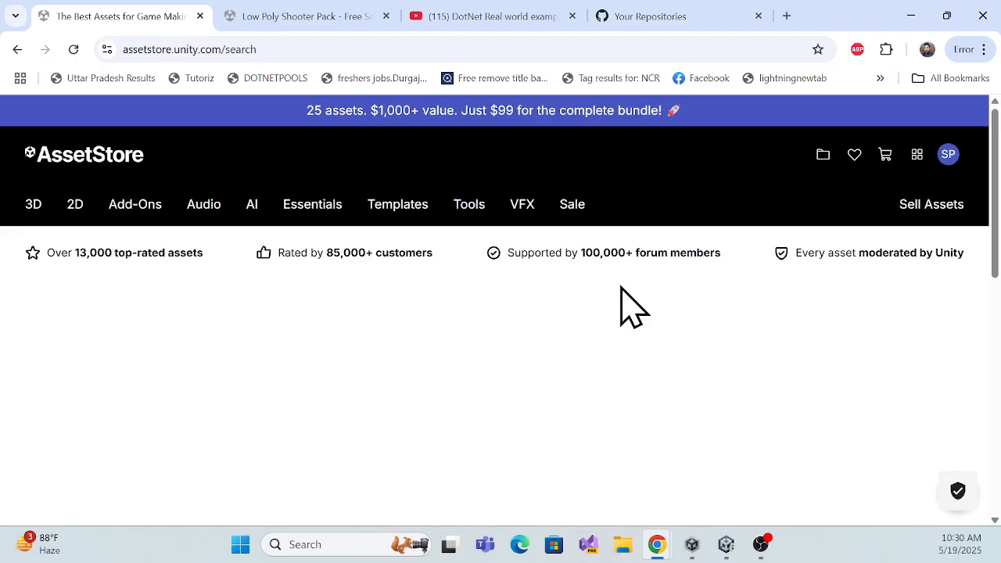
scroll(631, 308, down, 3)
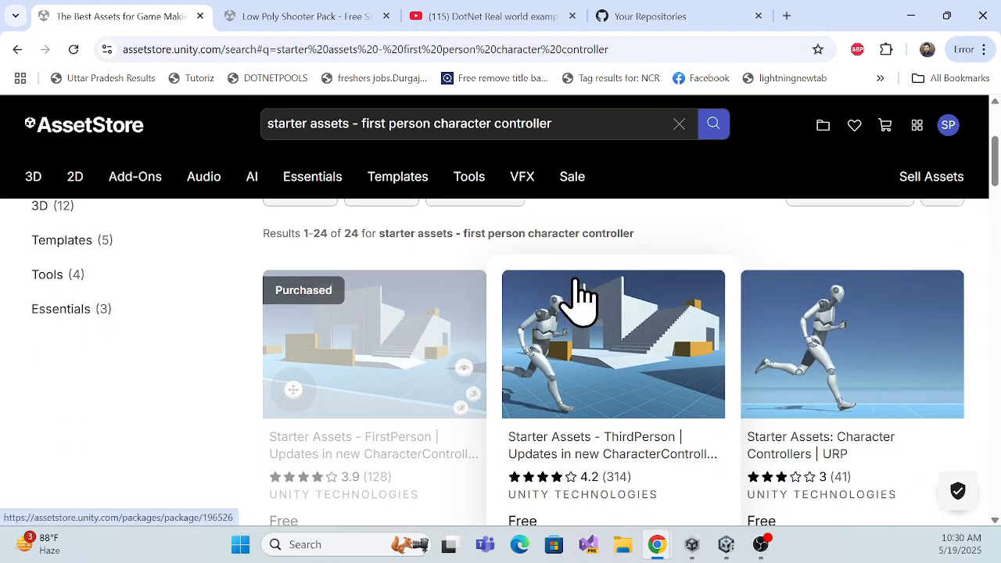
scroll(234, 477, down, 1)
scroll(227, 488, up, 1)
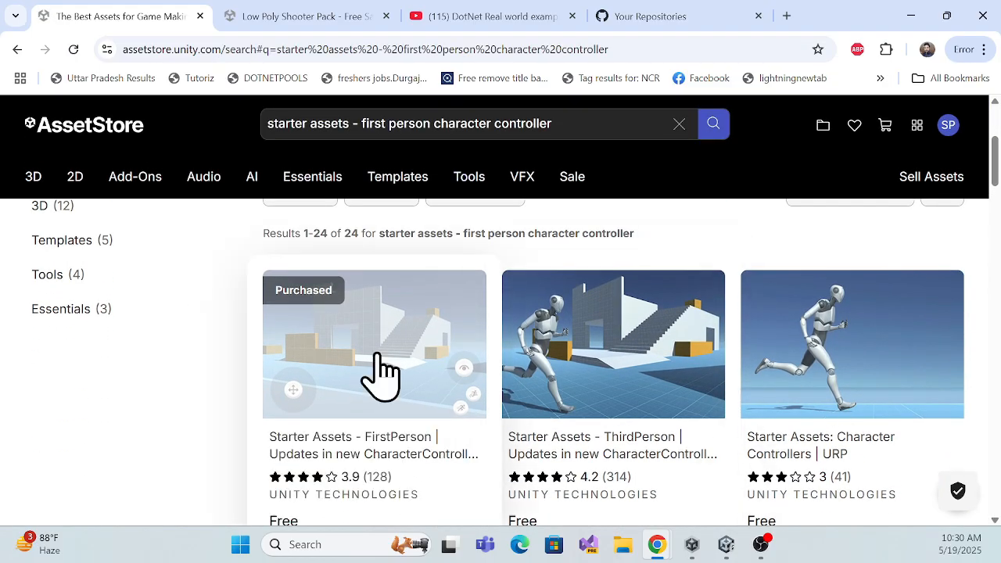
scroll(391, 381, down, 1)
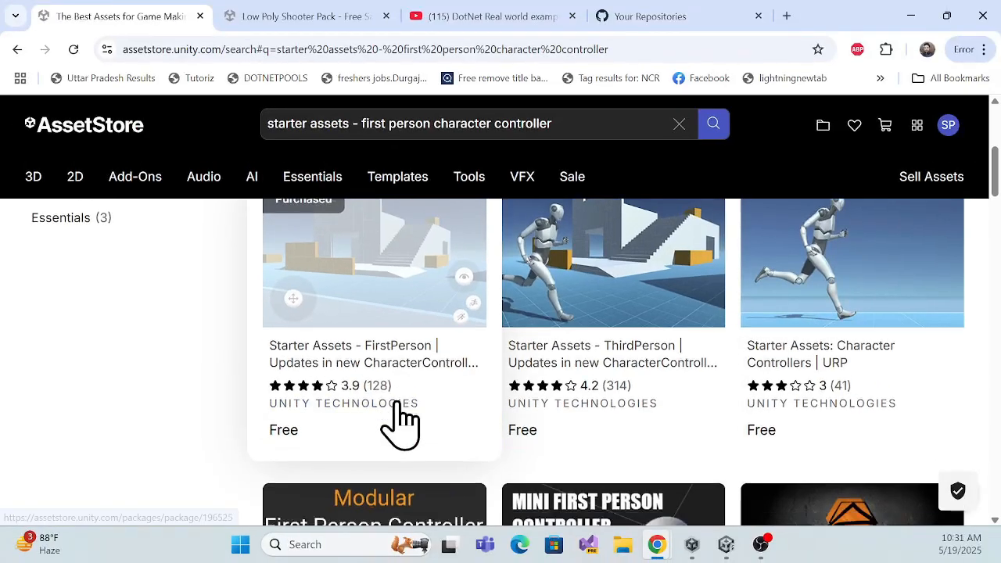
scroll(393, 404, down, 10)
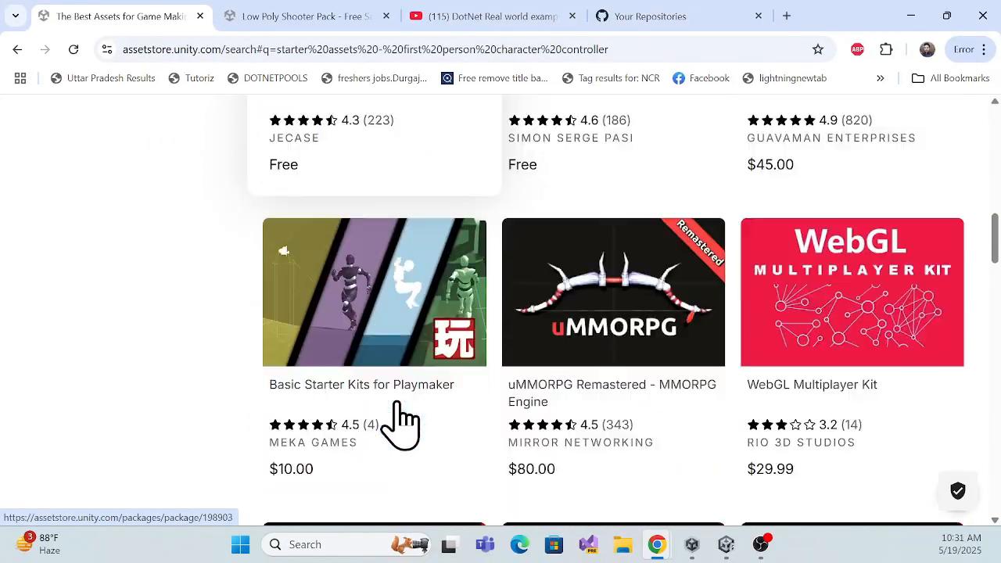
- Find the Starter Assets - FirstPerson package in the search results and open its page to view the package details
scroll(487, 391, up, 3)
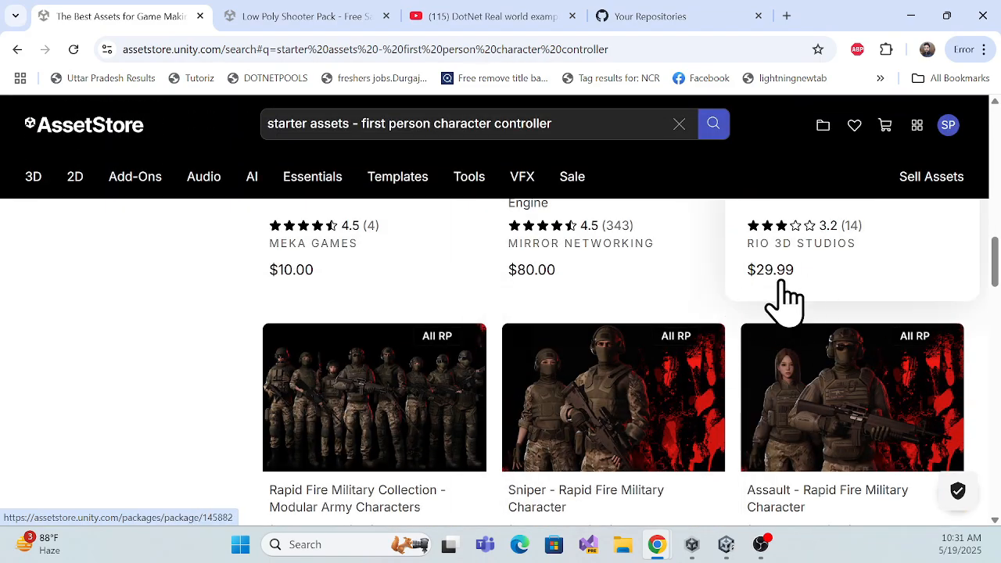
scroll(833, 313, up, 4)
scroll(585, 402, down, 8)
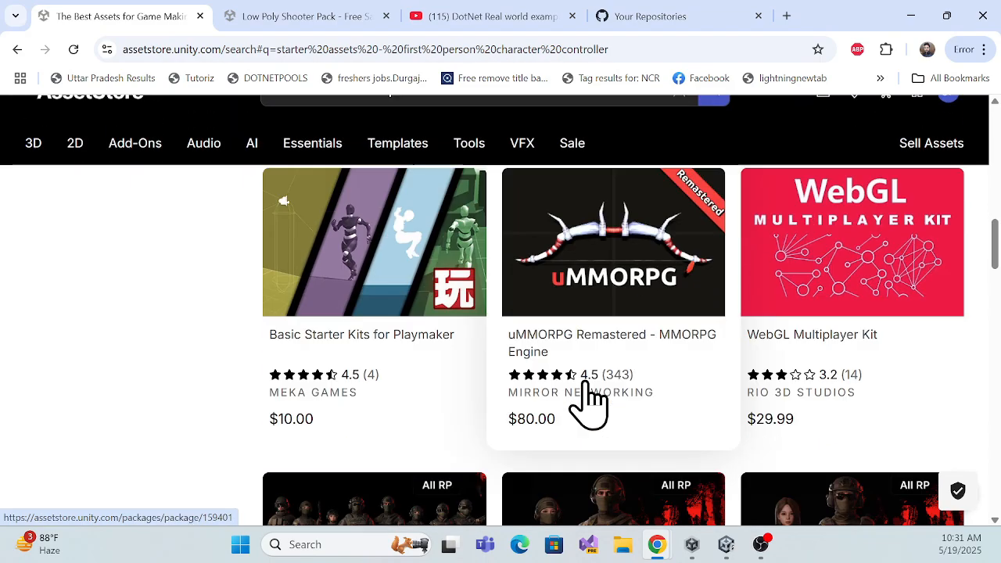
scroll(583, 415, up, 5)
scroll(381, 420, up, 10)
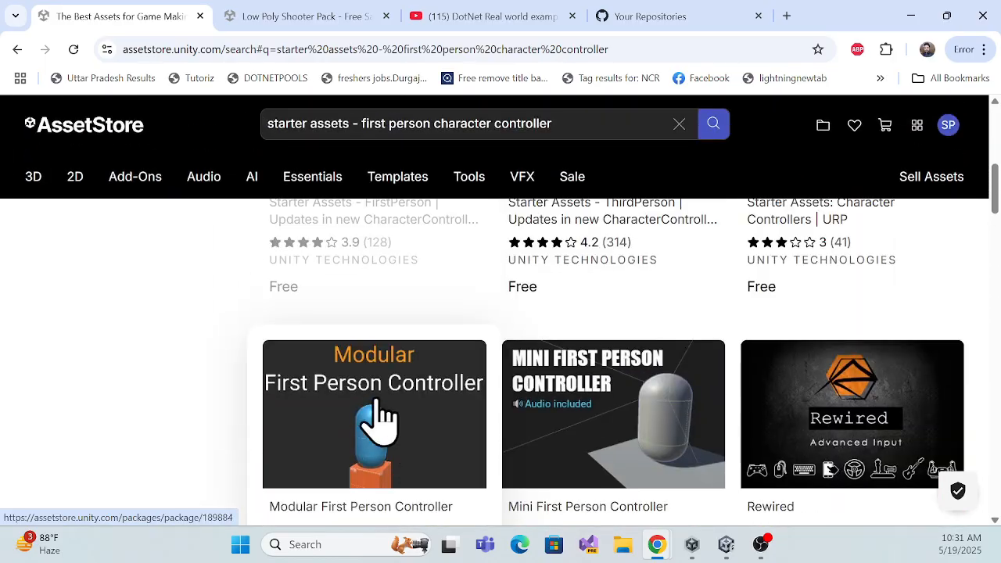
scroll(346, 415, down, 4)
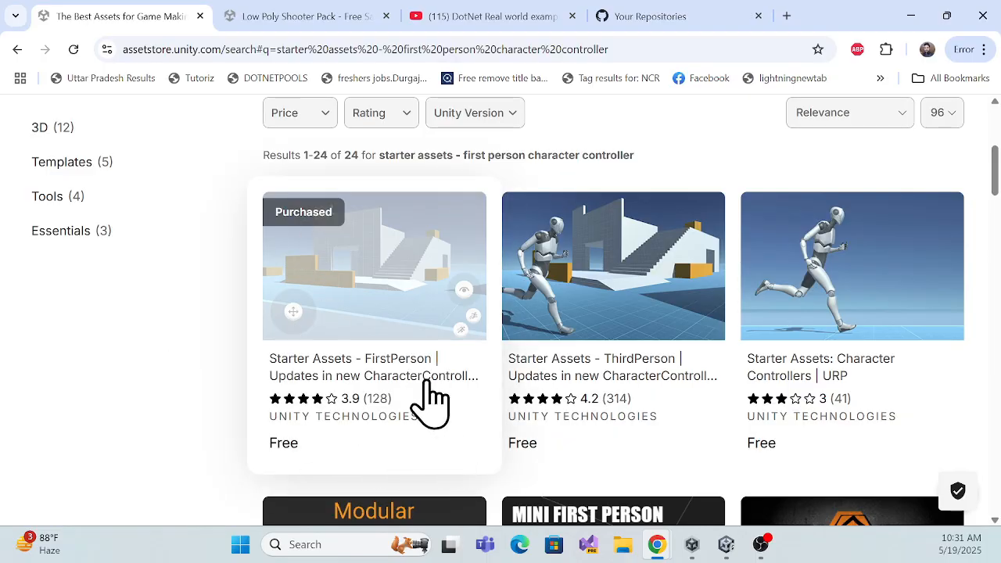
click(368, 279)
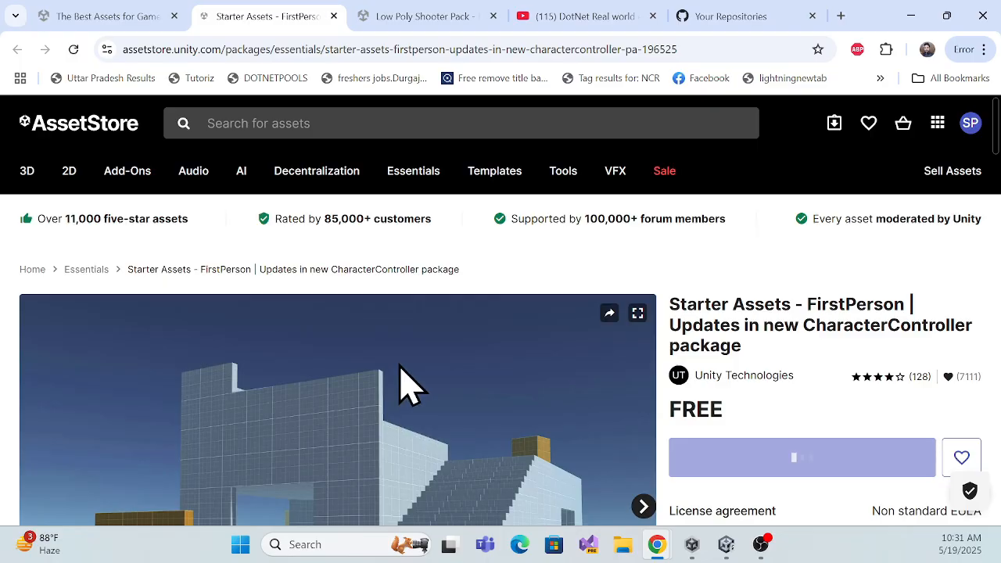
scroll(559, 321, down, 2)
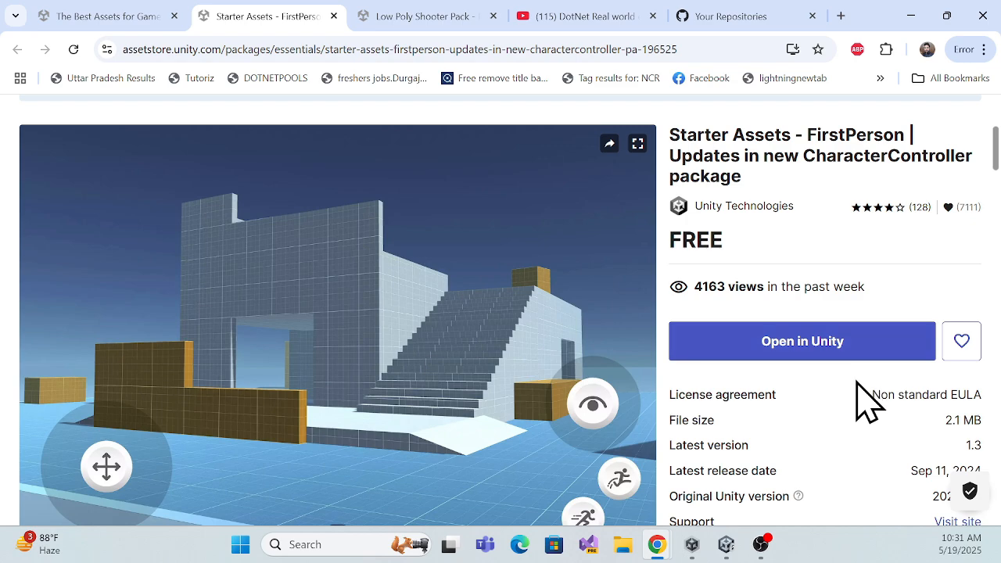
- Open the Starter Assets - ThirdPerson package from the search results in a new tab and add it to My Assets
click(116, 17)
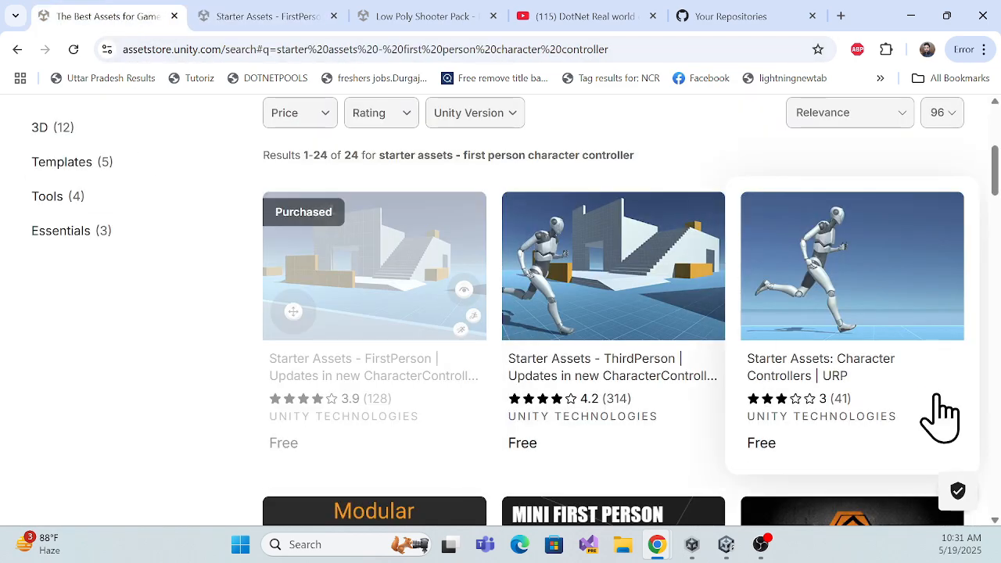
middle_click(603, 297)
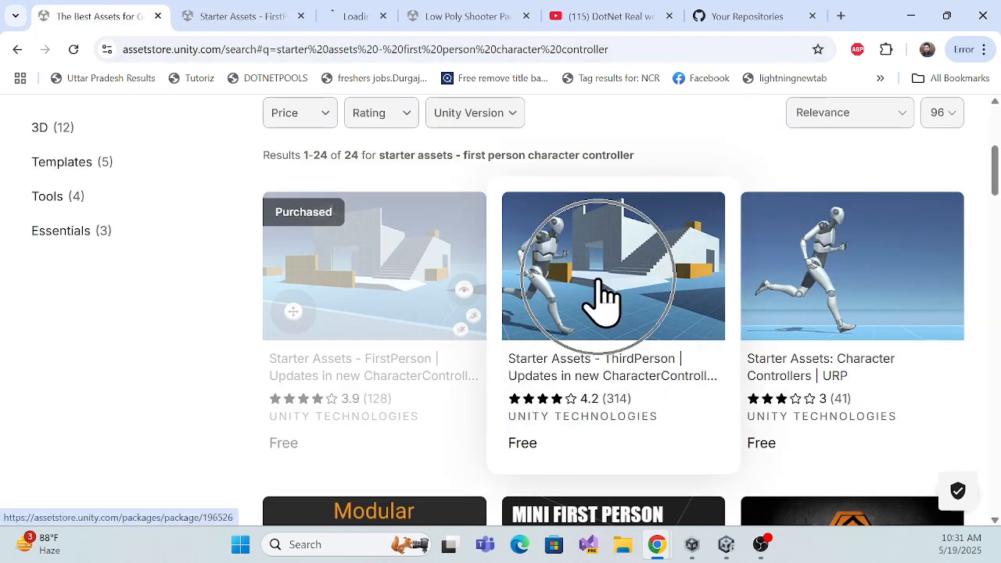
click(351, 17)
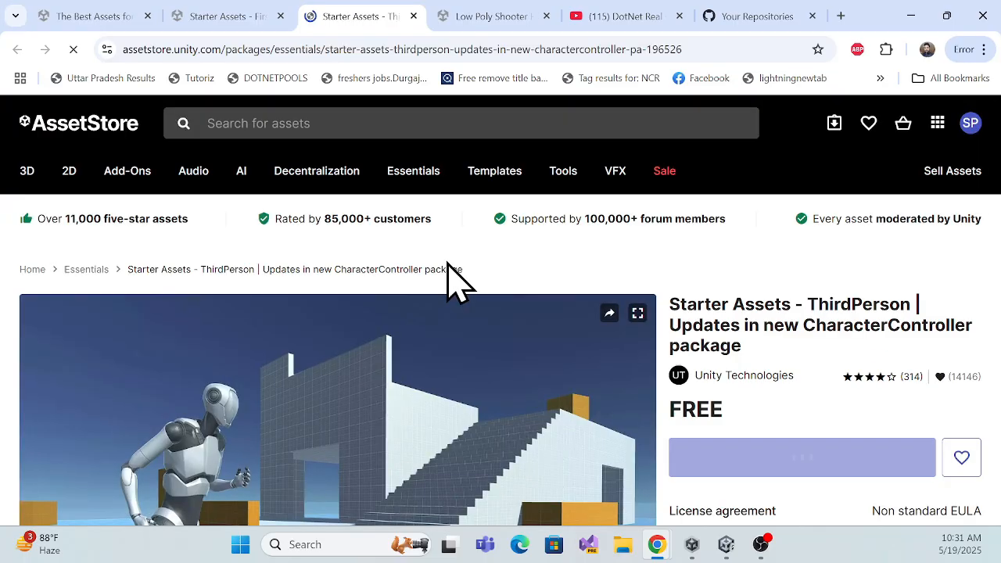
scroll(805, 324, down, 1)
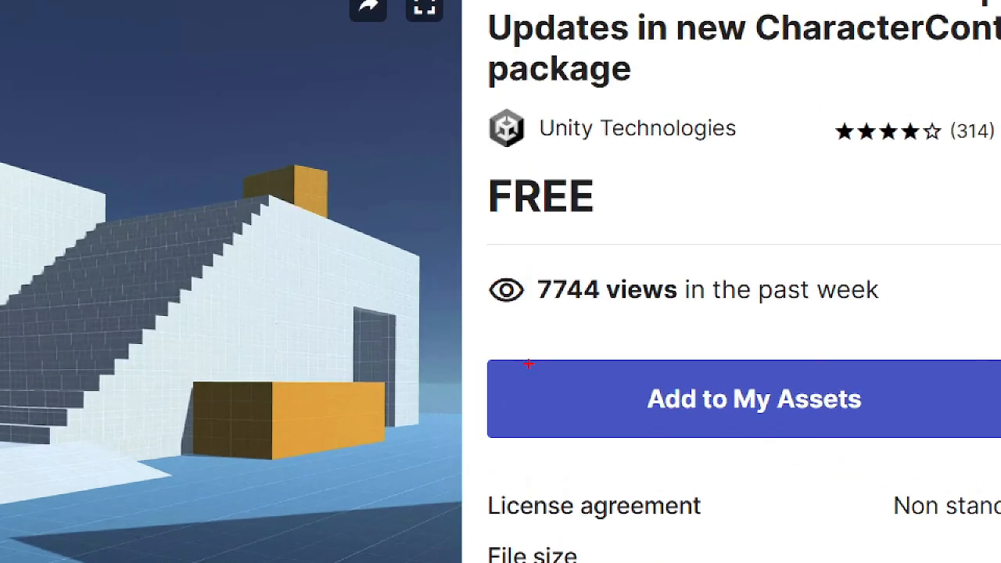
ctrl+drag(481, 309, 998, 464)
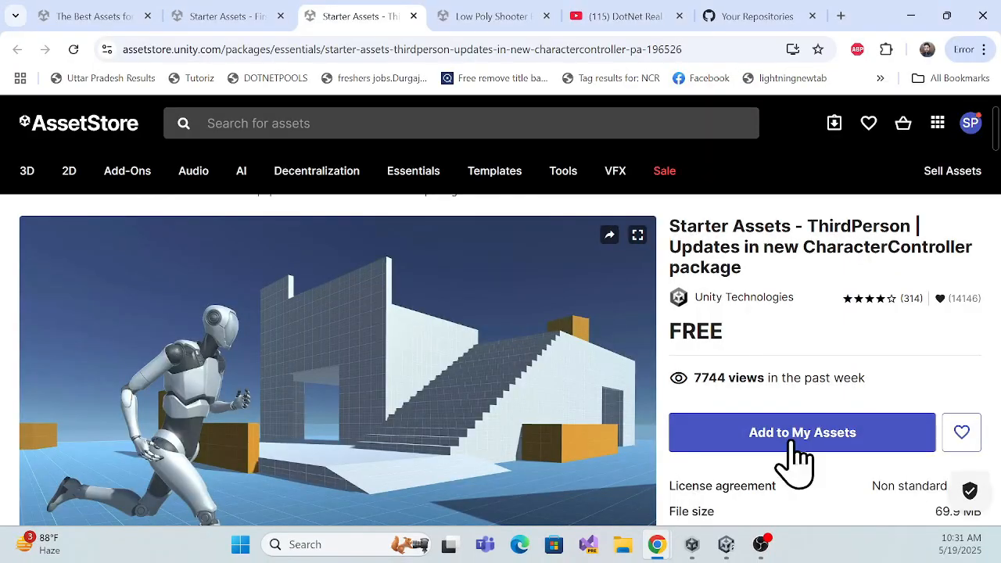
click(748, 436)
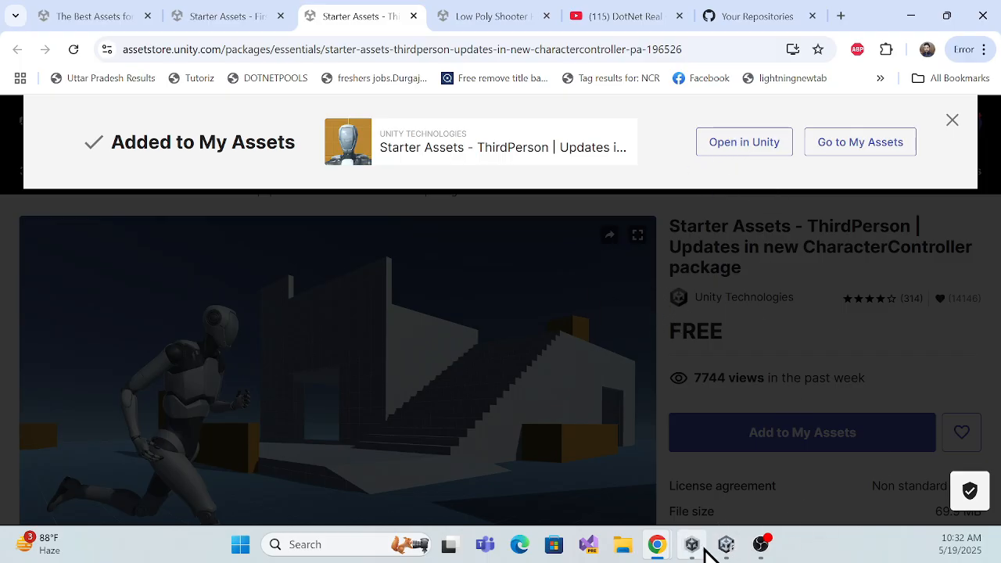
- Check the project list in Unity Hub, and compare the options for opening the FirstPerson and ThirdPerson packages in Unity
click(713, 492)
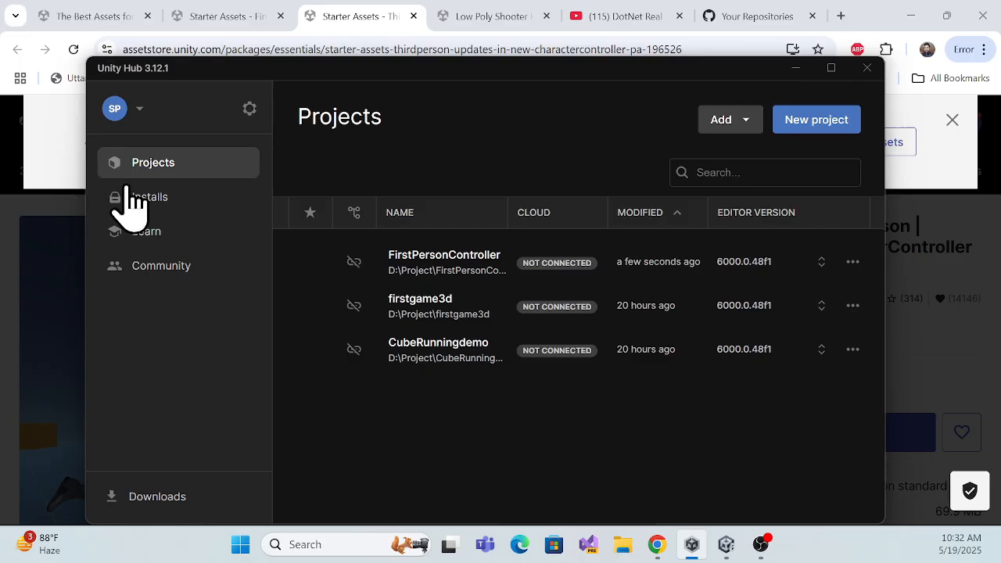
click(871, 12)
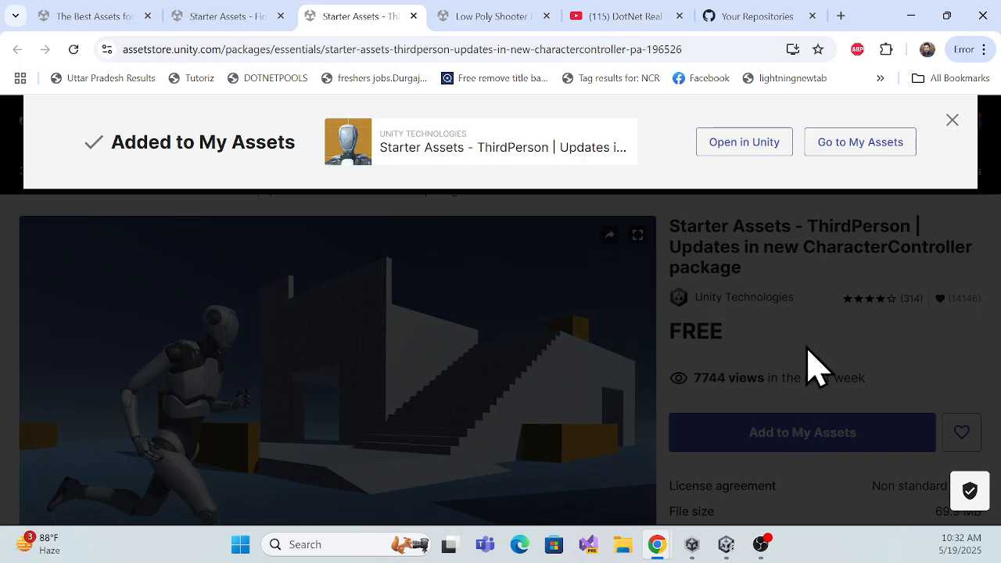
click(227, 16)
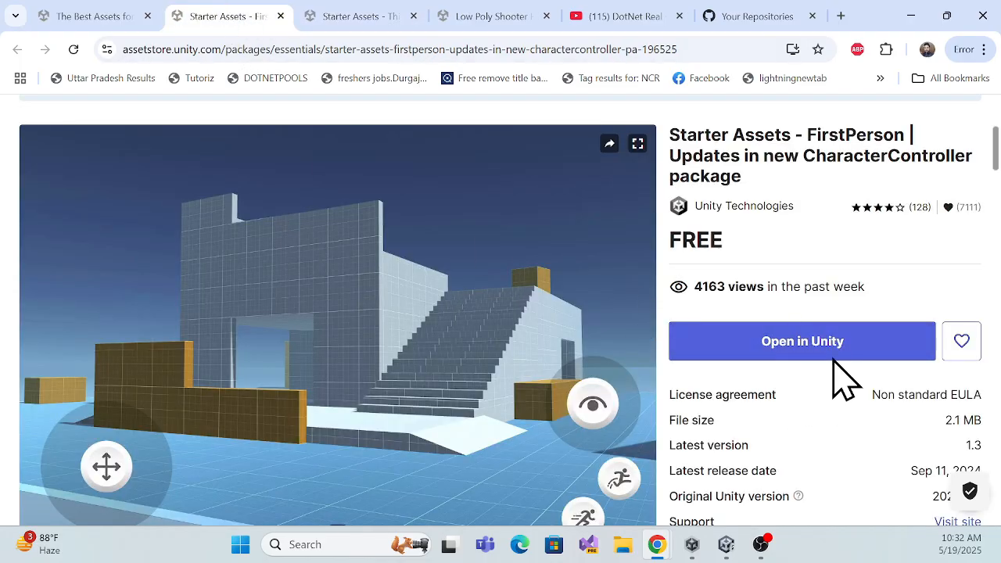
click(344, 15)
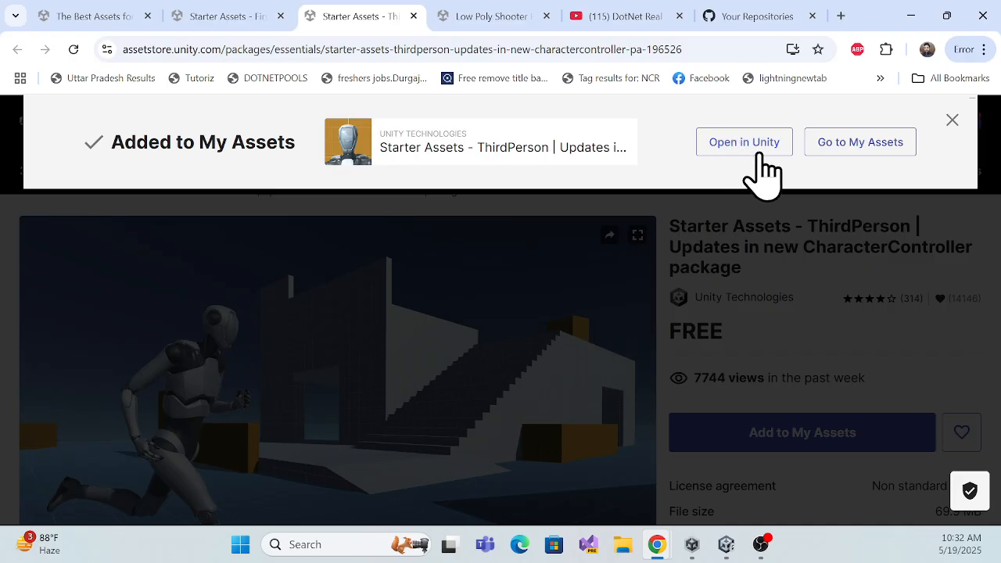
mouse_move(692, 555)
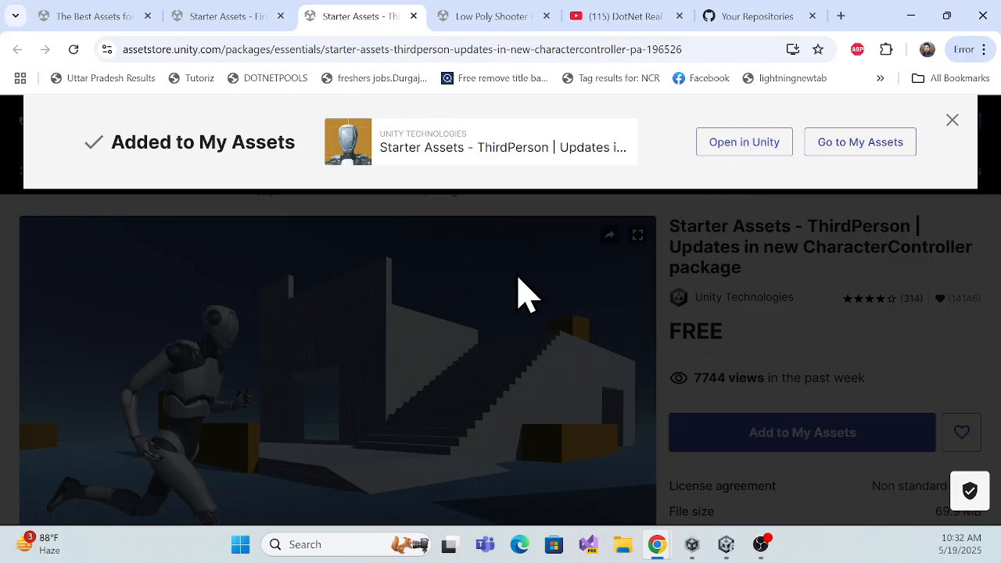
click(219, 16)
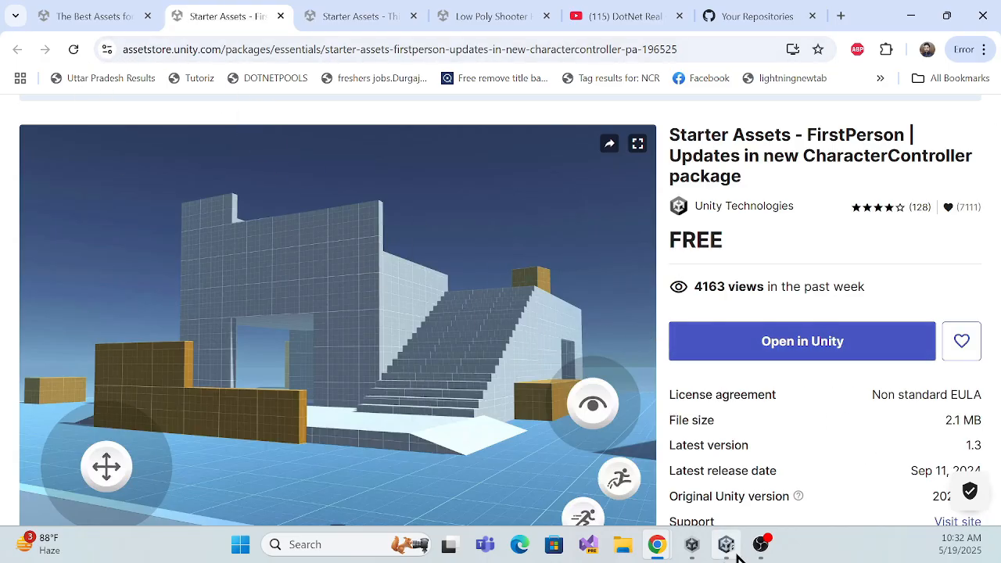
- Switch to Unity Hub and create a Universal 3D project named Firstcontrollerassetdemo in D:\Project, without connecting it to Unity Cloud
mouse_move(727, 555)
mouse_move(694, 544)
click(682, 484)
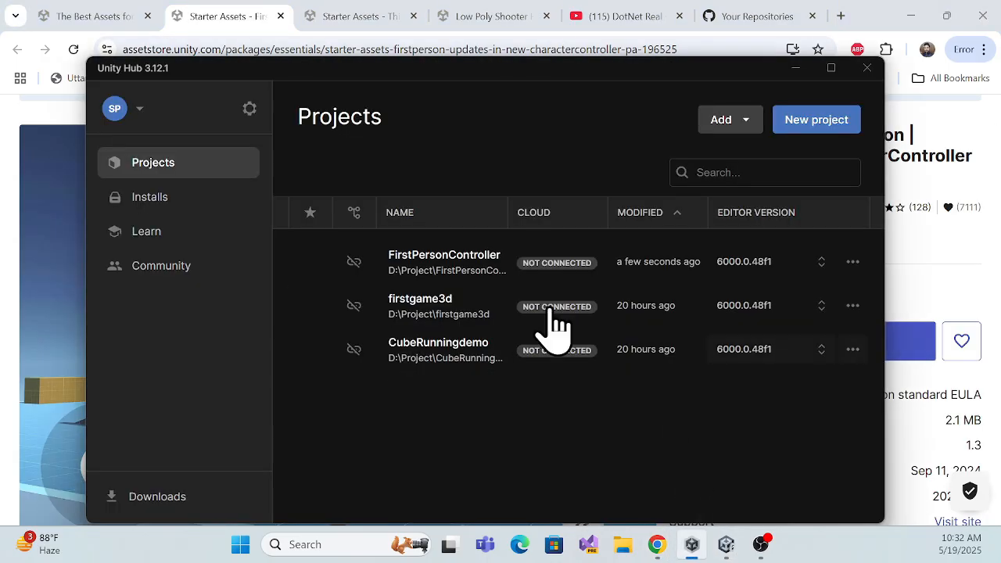
click(812, 125)
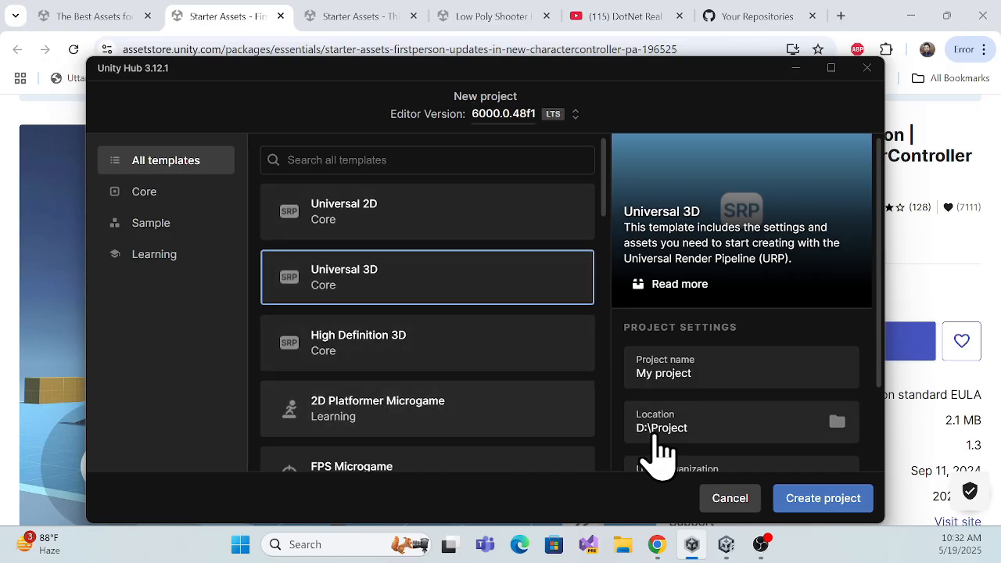
click(710, 373)
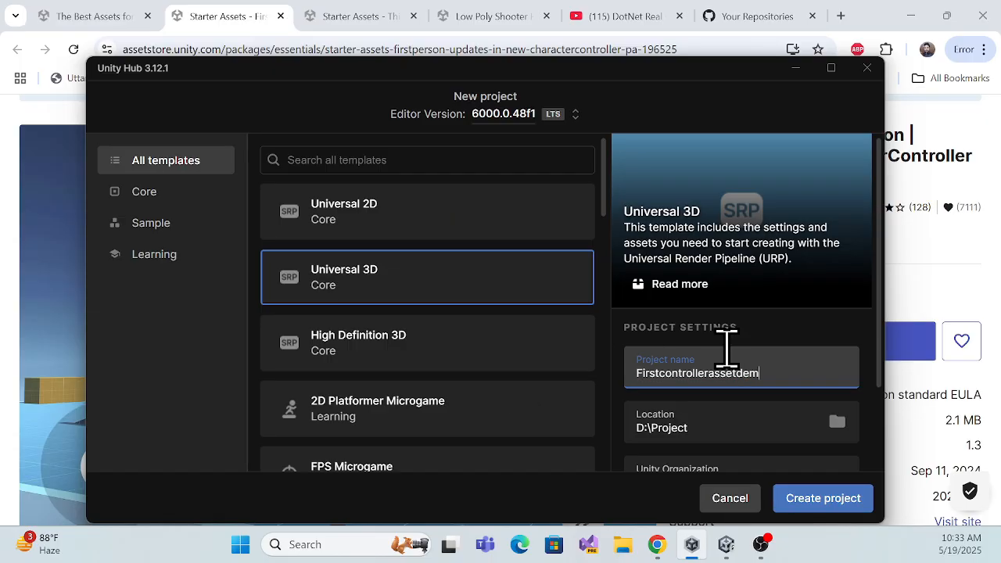
scroll(767, 365, down, 3)
click(638, 426)
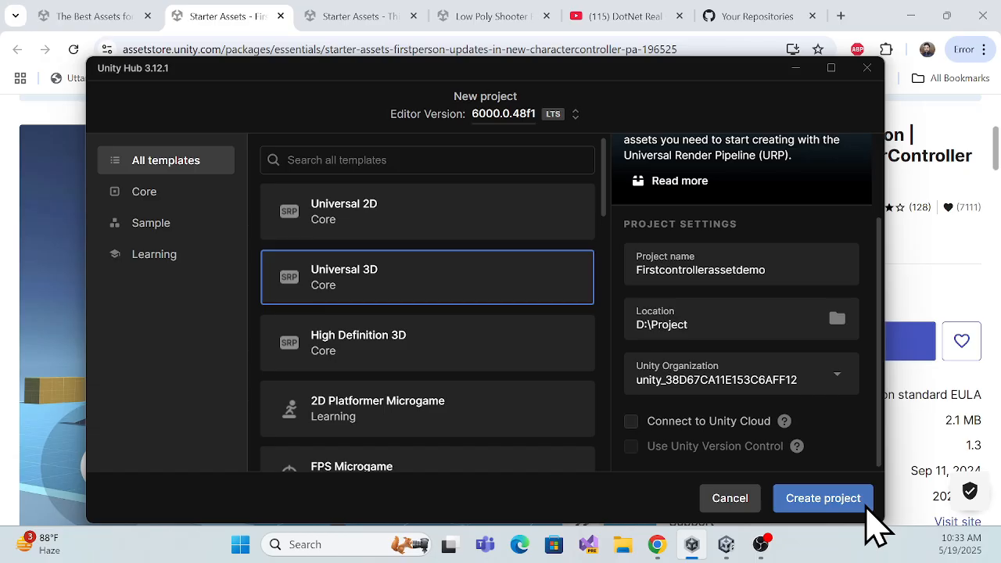
click(822, 500)
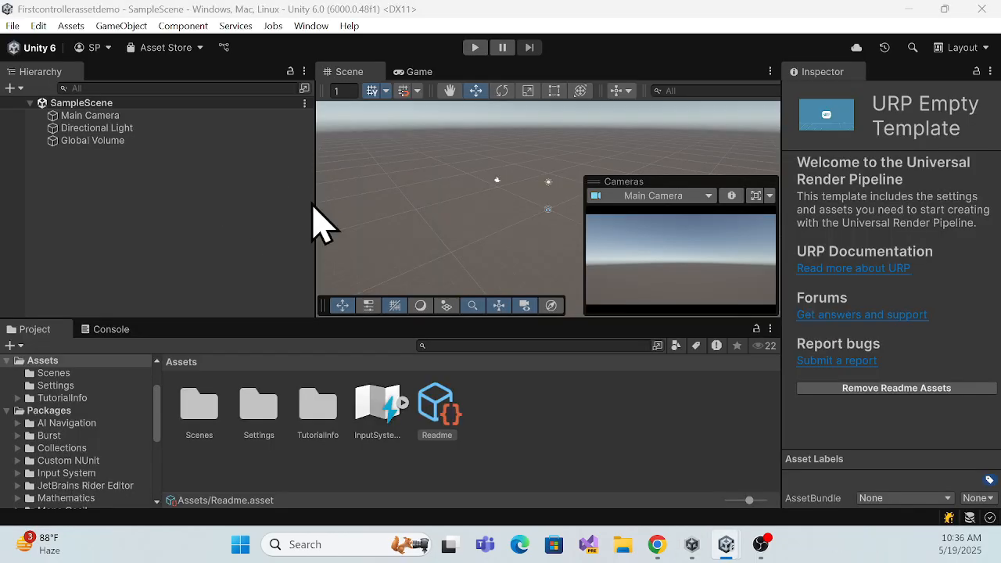
- Narrow the Hierarchy, switch to Chrome and open the Starter Assets - FirstPerson package in Unity from its store page
drag(307, 170, 174, 170)
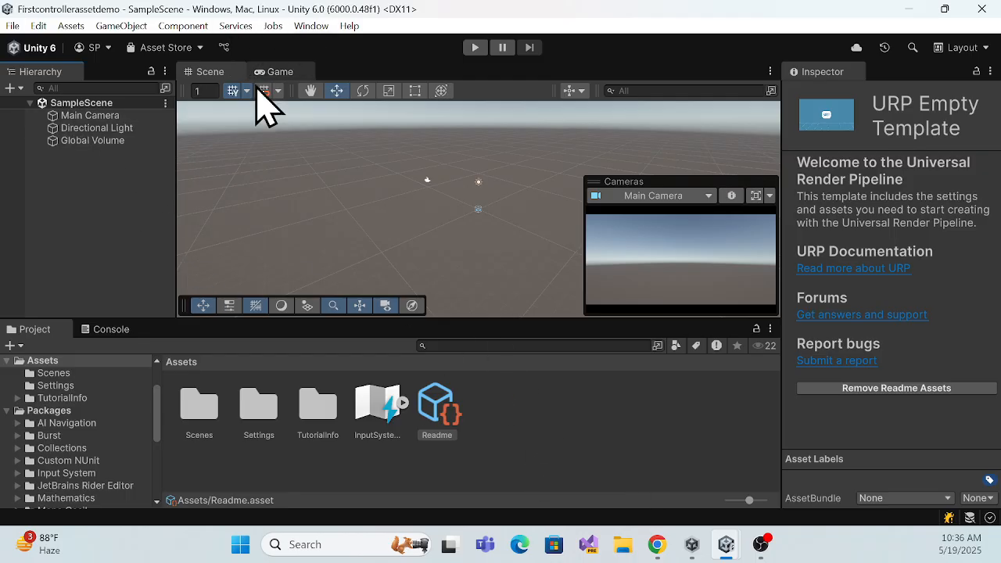
mouse_move(651, 541)
click(583, 466)
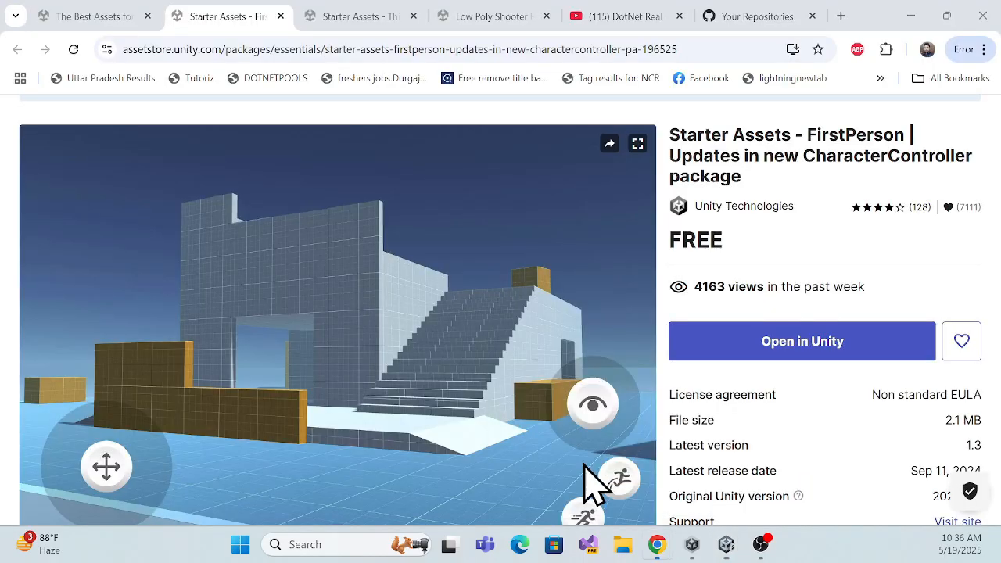
click(91, 19)
click(217, 16)
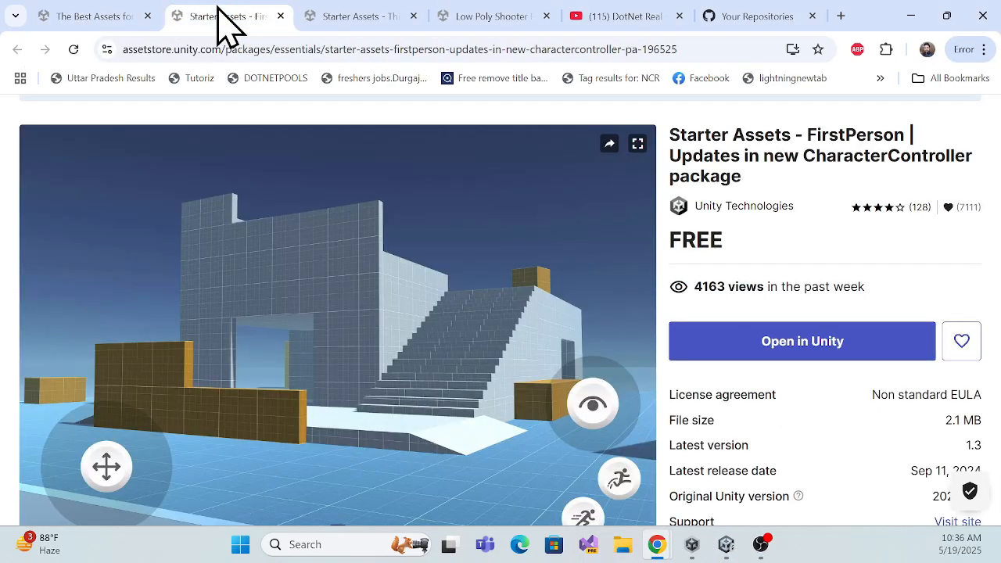
click(783, 344)
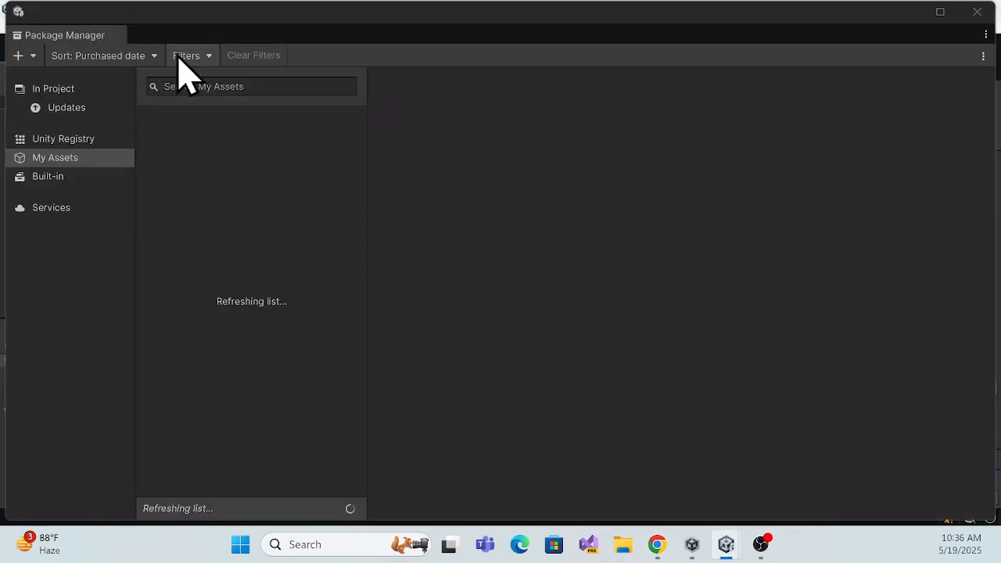
- Move the Package Manager window clear of the editor's main commands and look up the command that opens it
drag(201, 10, 335, 100)
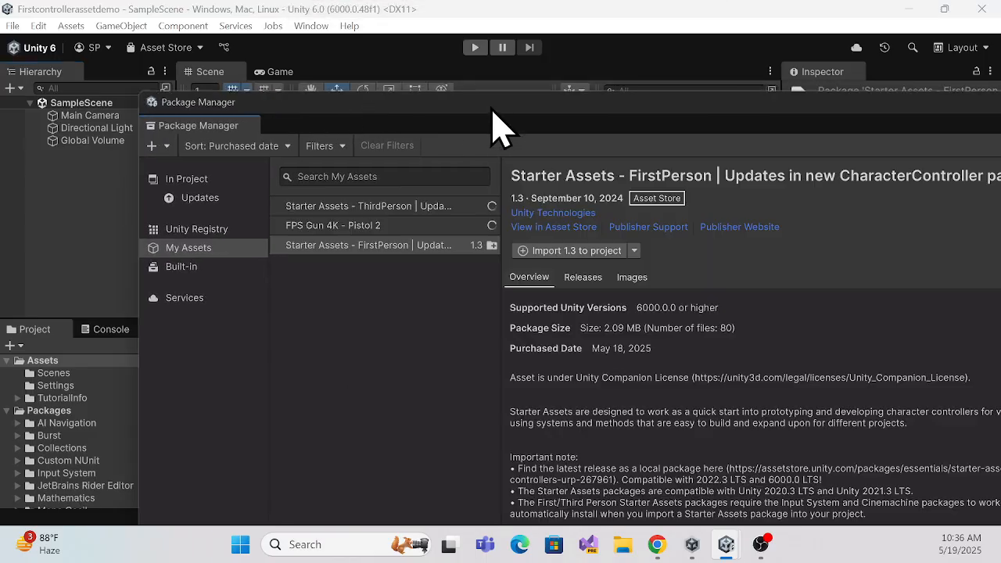
drag(491, 110, 446, 144)
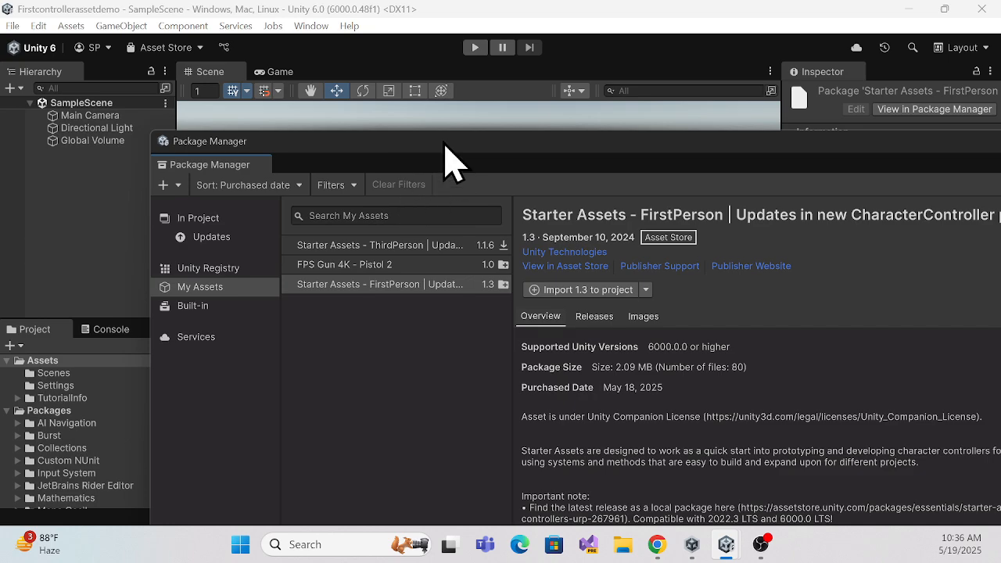
drag(450, 160, 503, 286)
click(311, 26)
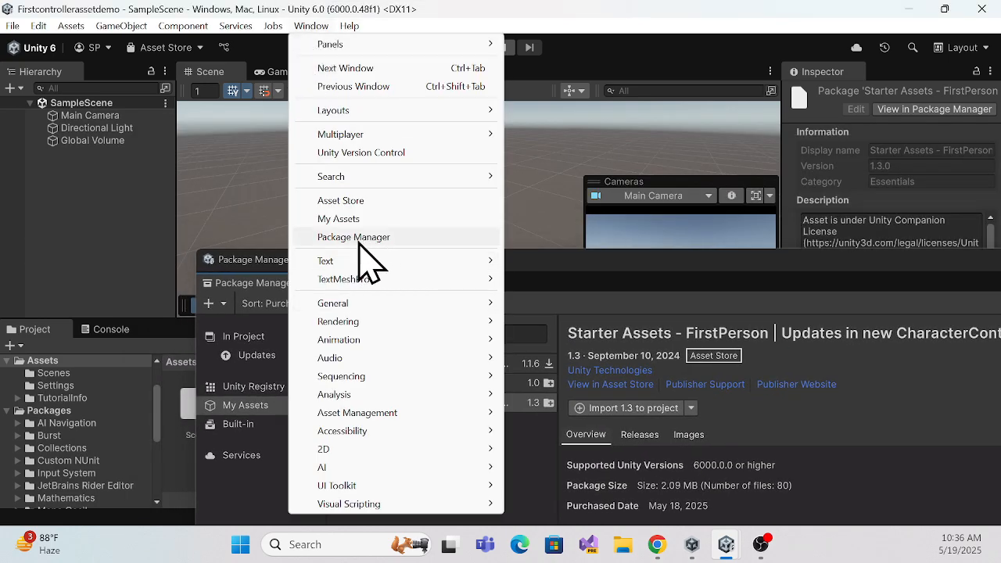
drag(644, 278, 579, 131)
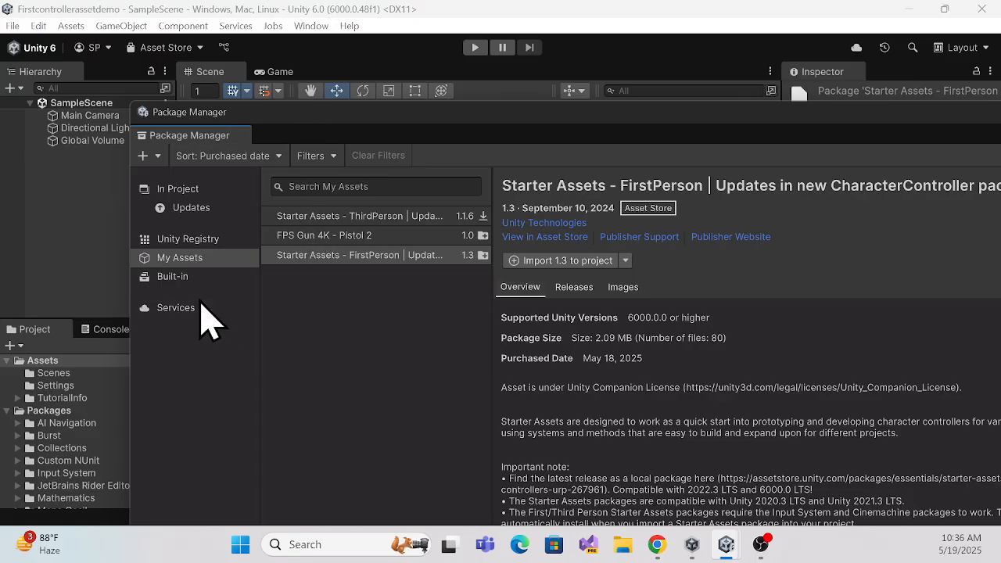
- Show the My Assets packages in the Package Manager, and reposition its window to reveal the package details and the scene behind
drag(469, 112, 458, 96)
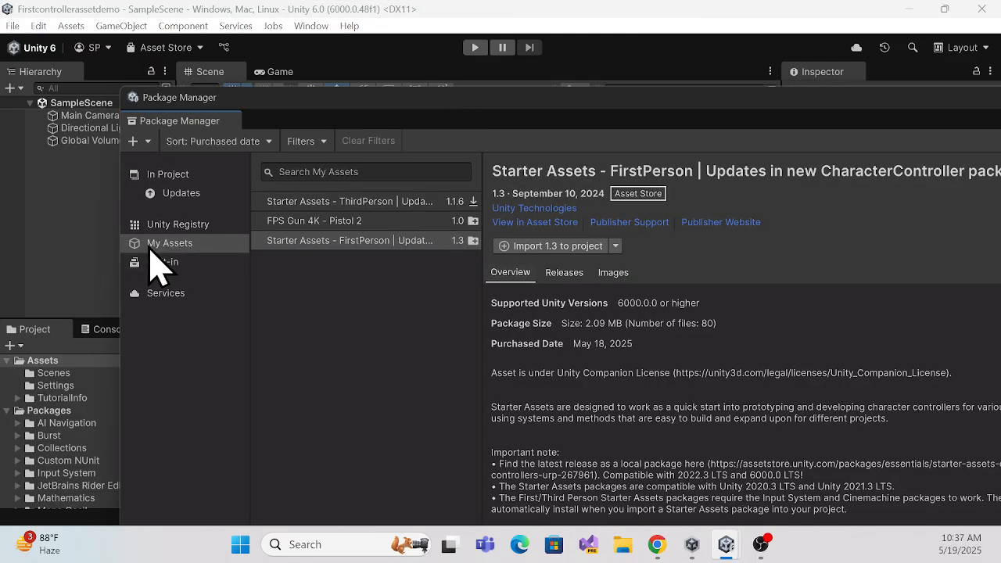
click(164, 246)
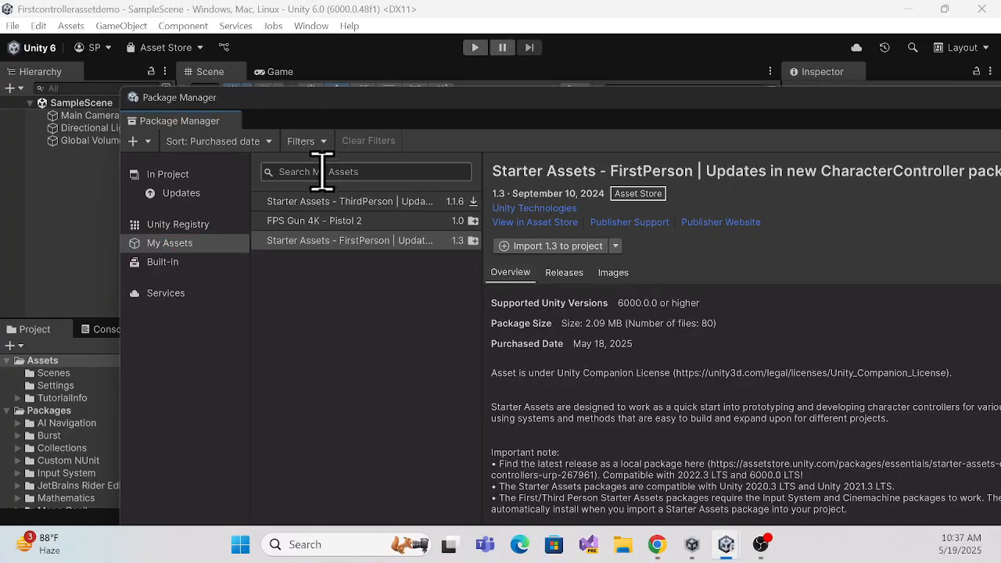
drag(526, 102, 400, 92)
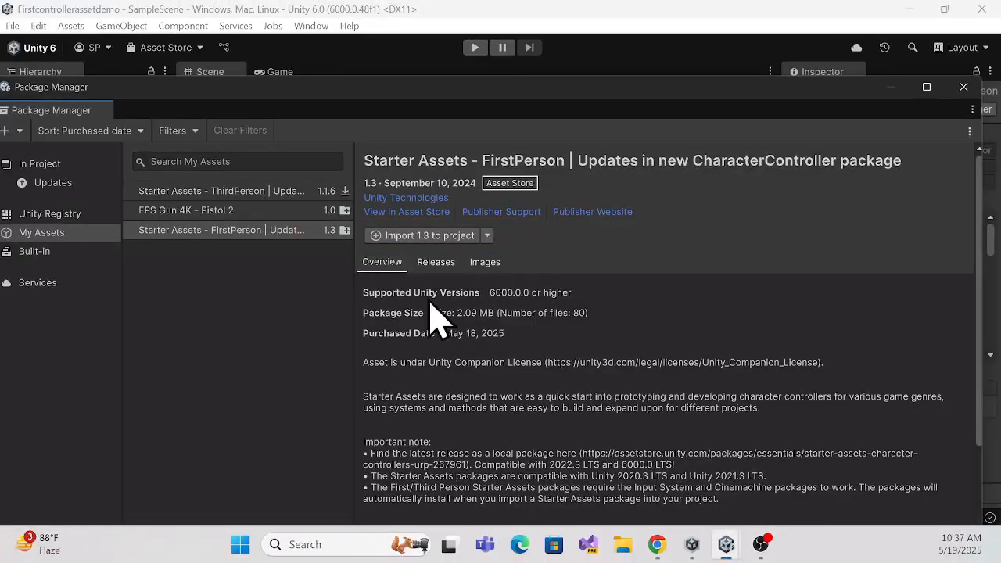
drag(350, 109, 355, 265)
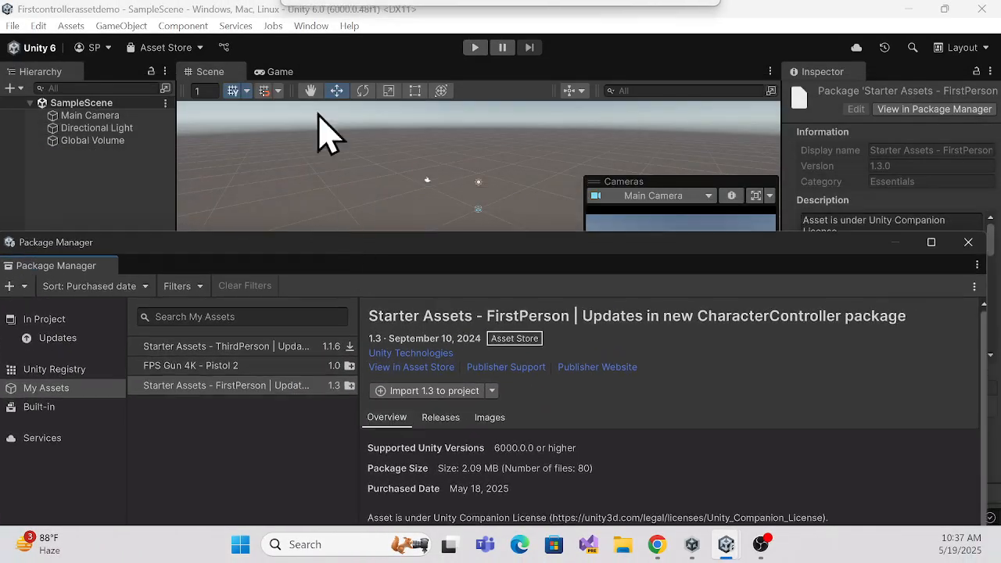
- Move the Package Manager window up and check the extra options offered beside importing Starter Assets - FirstPerson 1.3
drag(409, 235, 425, 105)
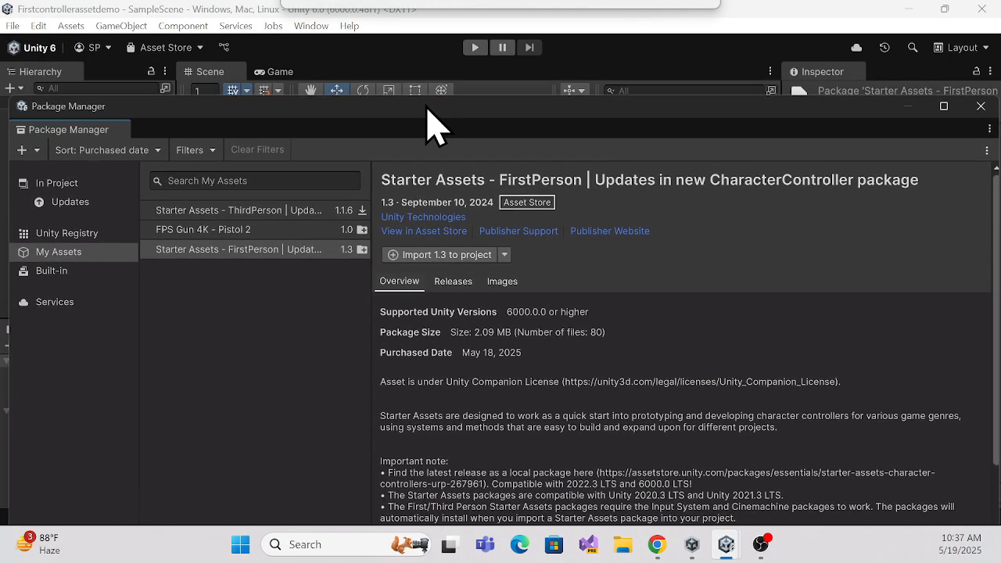
click(505, 255)
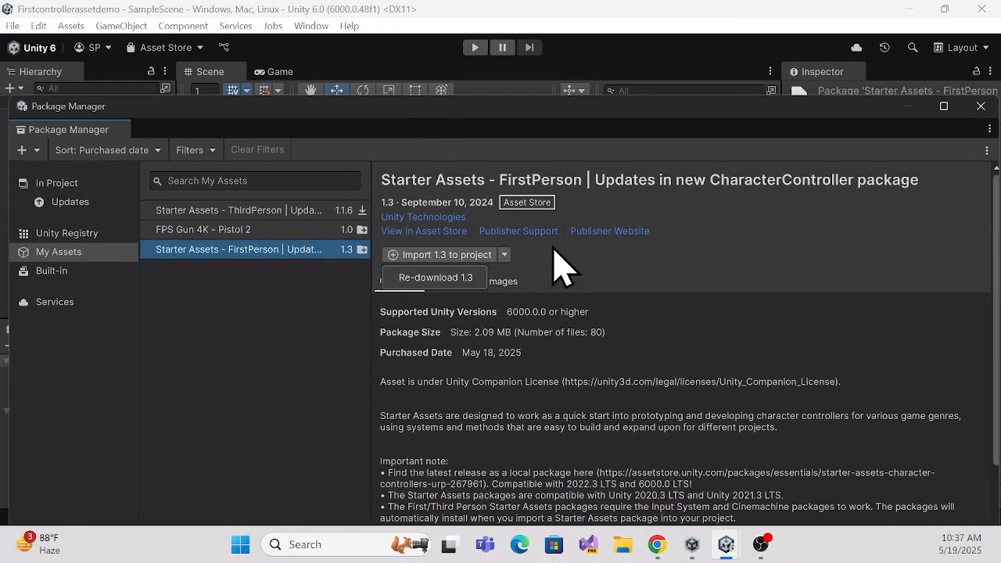
click(546, 248)
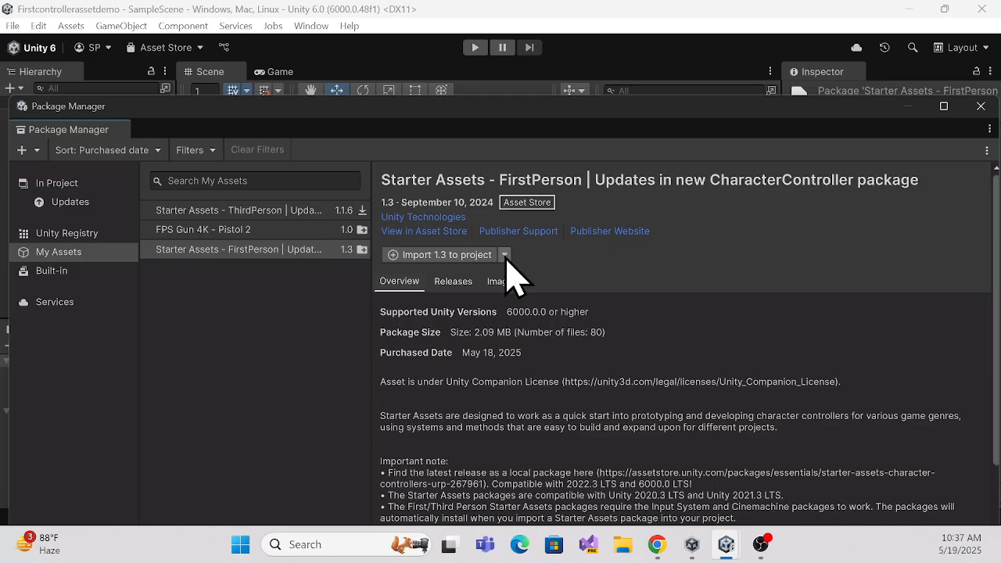
click(505, 255)
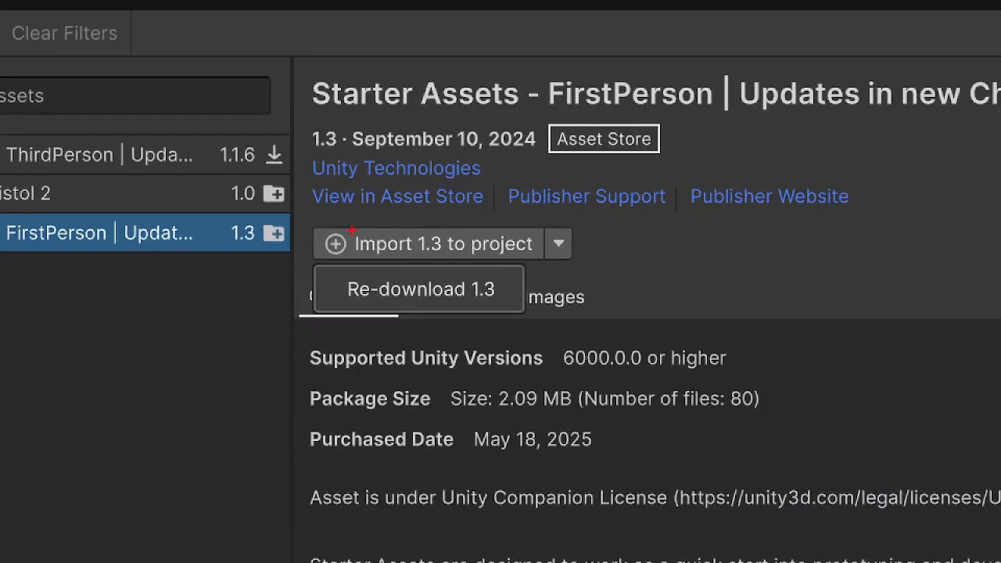
key(Escape)
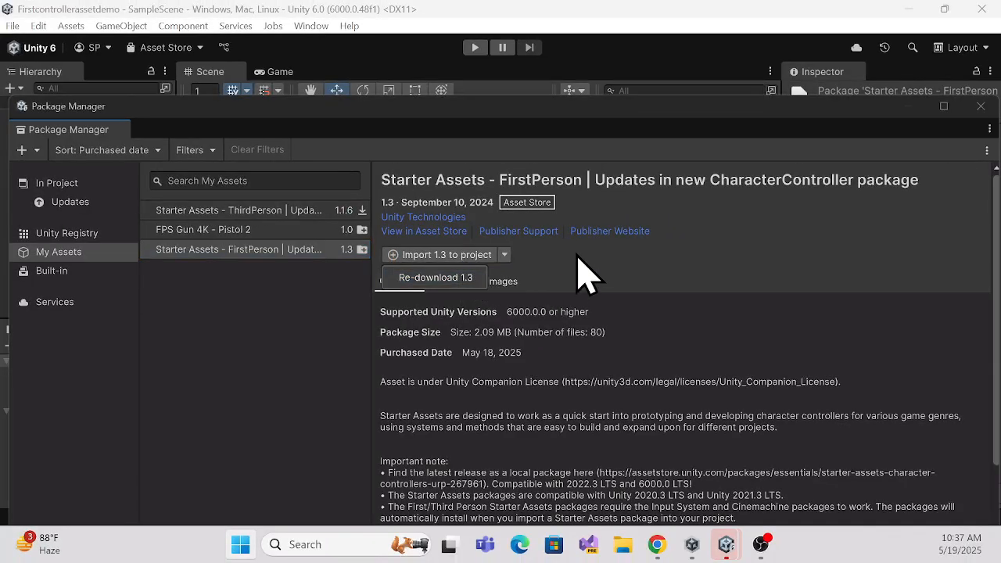
click(643, 253)
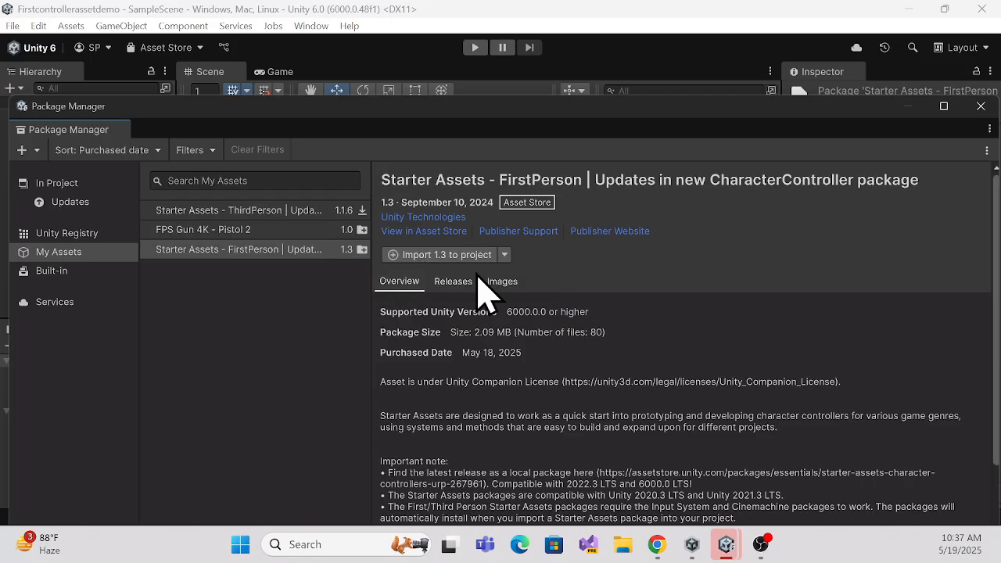
- Start importing Starter Assets - FirstPerson 1.3, install or upgrade its package dependencies, and reposition the import dialog to expose all its controls
click(422, 255)
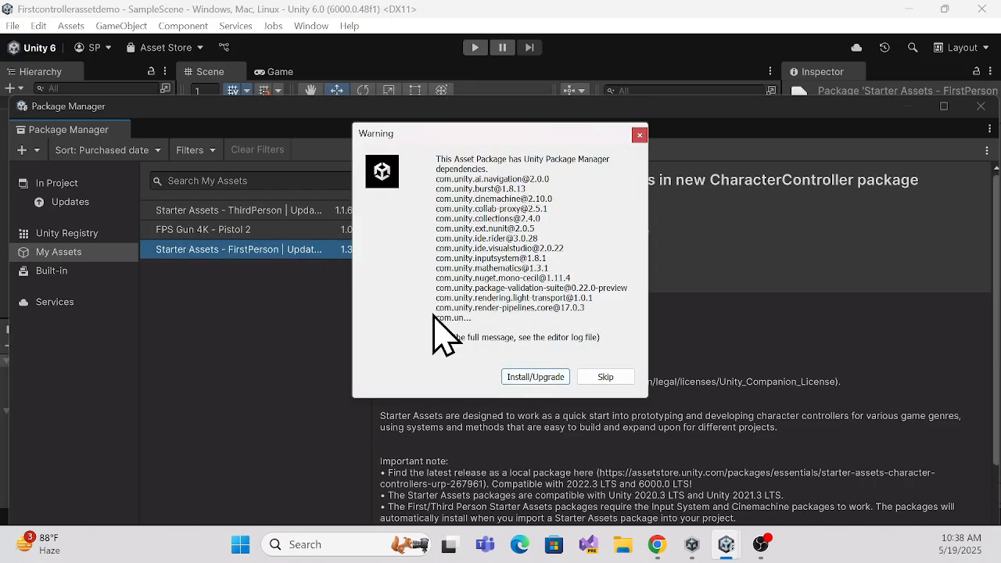
click(535, 377)
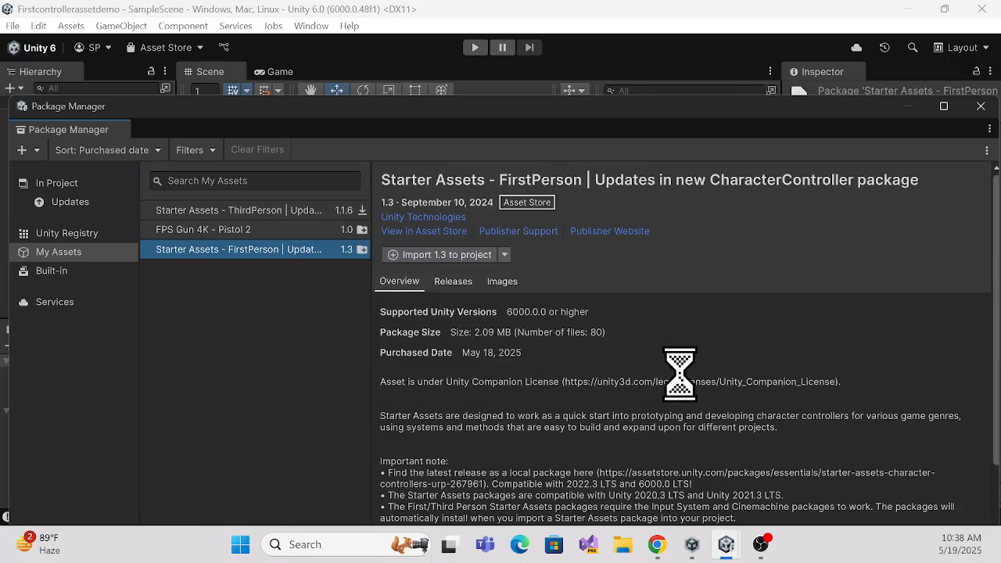
drag(420, 164, 435, 94)
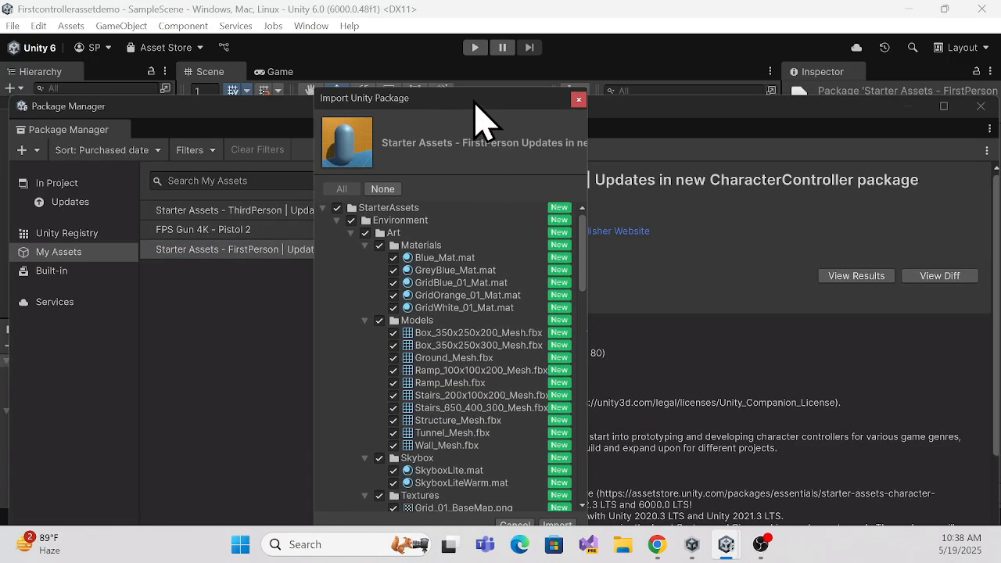
drag(476, 101, 450, 68)
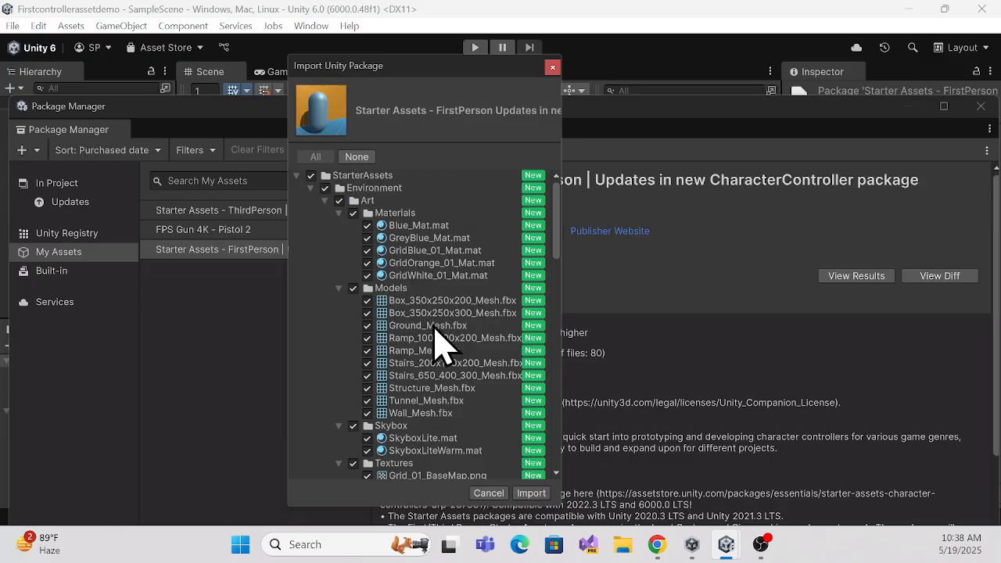
- Examine the files included in the StarterAssets import list, from the environment art and prefabs to the mobile scripts, UI icons and pipeline settings
scroll(442, 344, down, 10)
scroll(376, 368, down, 5)
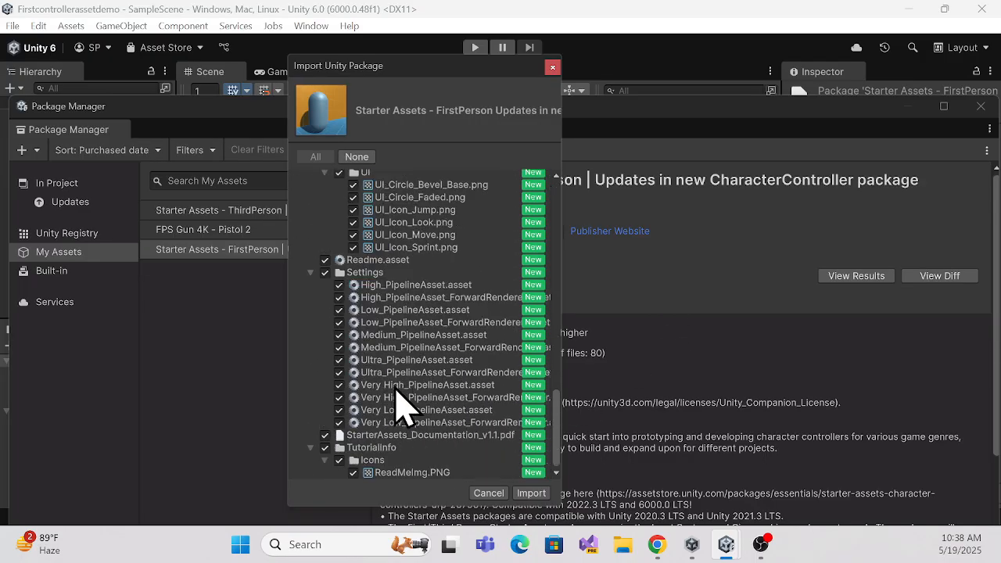
scroll(402, 413, up, 7)
scroll(400, 415, up, 10)
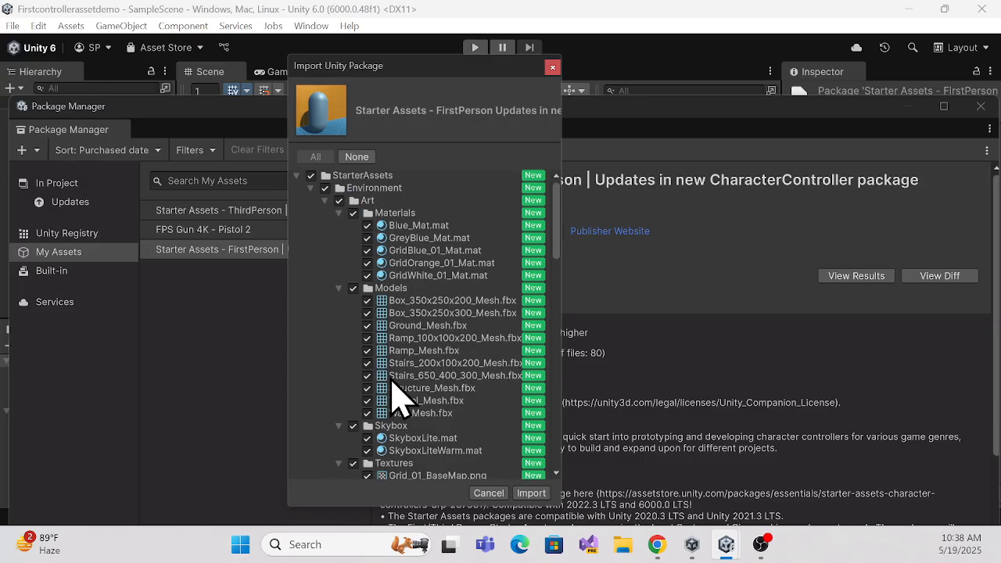
scroll(400, 414, down, 10)
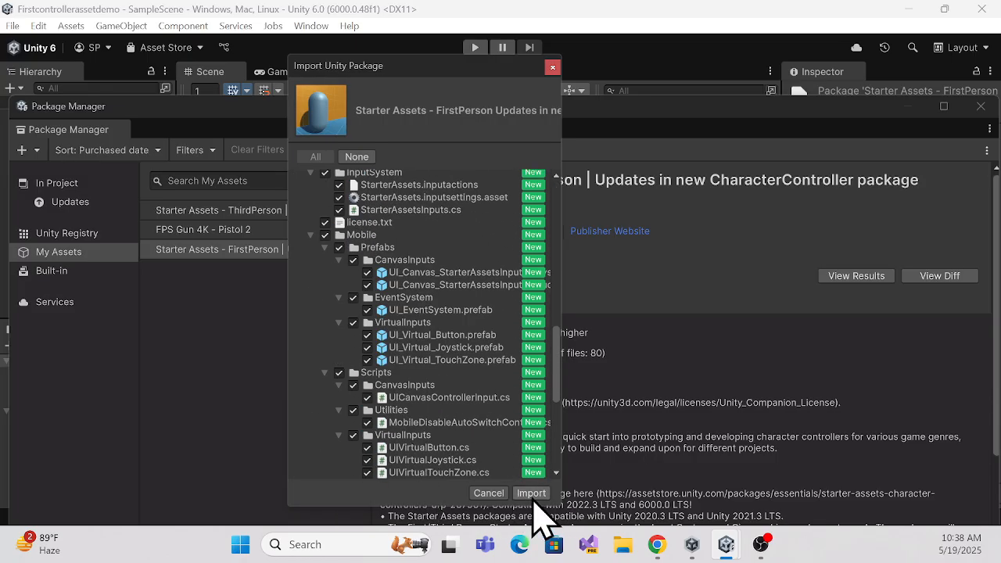
scroll(505, 469, down, 2)
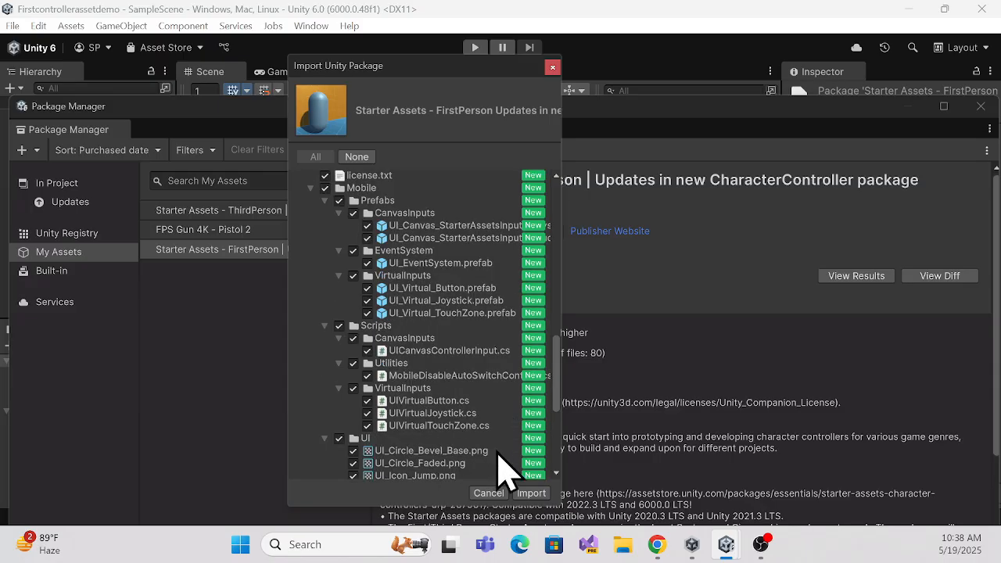
scroll(499, 453, down, 2)
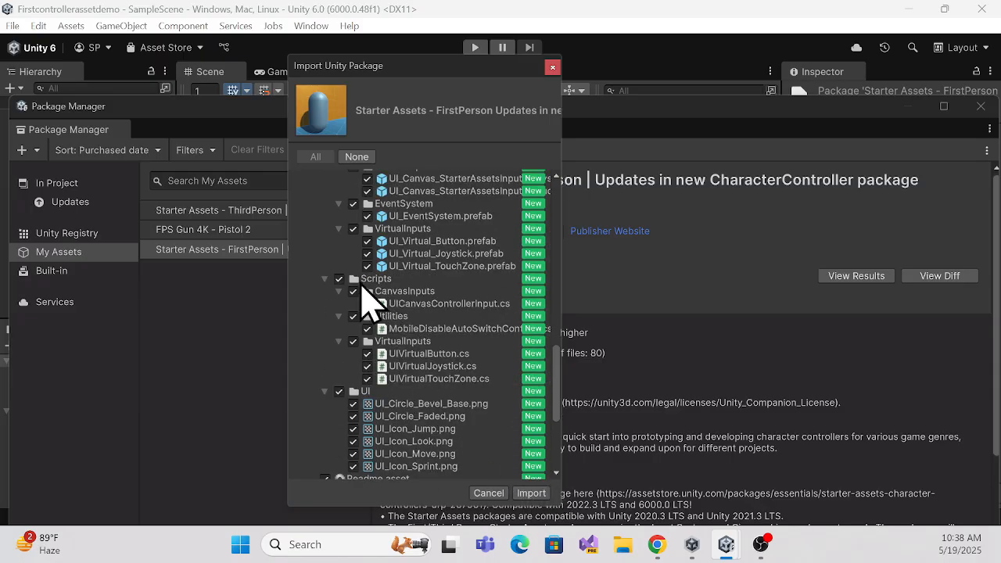
scroll(458, 440, down, 5)
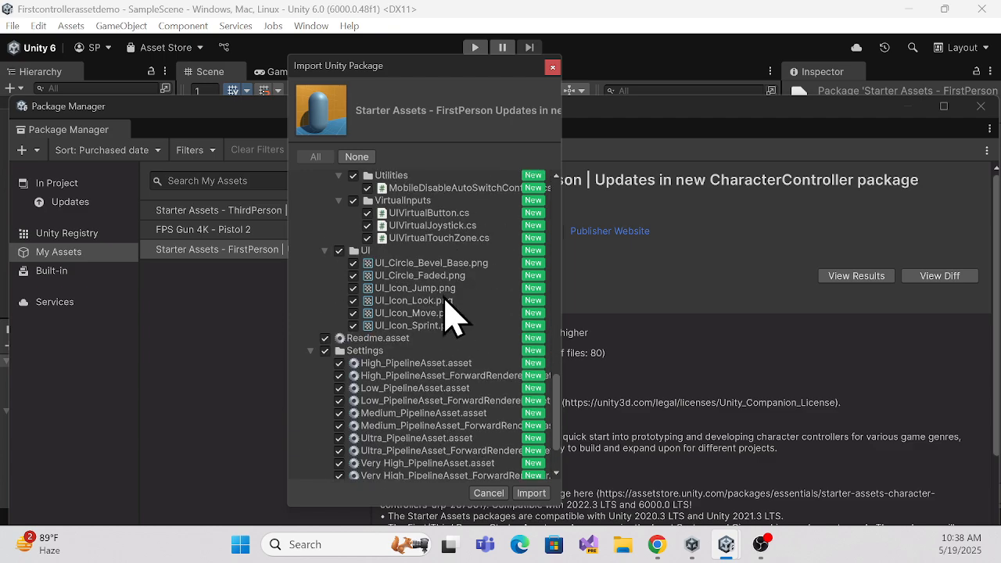
scroll(438, 427, down, 3)
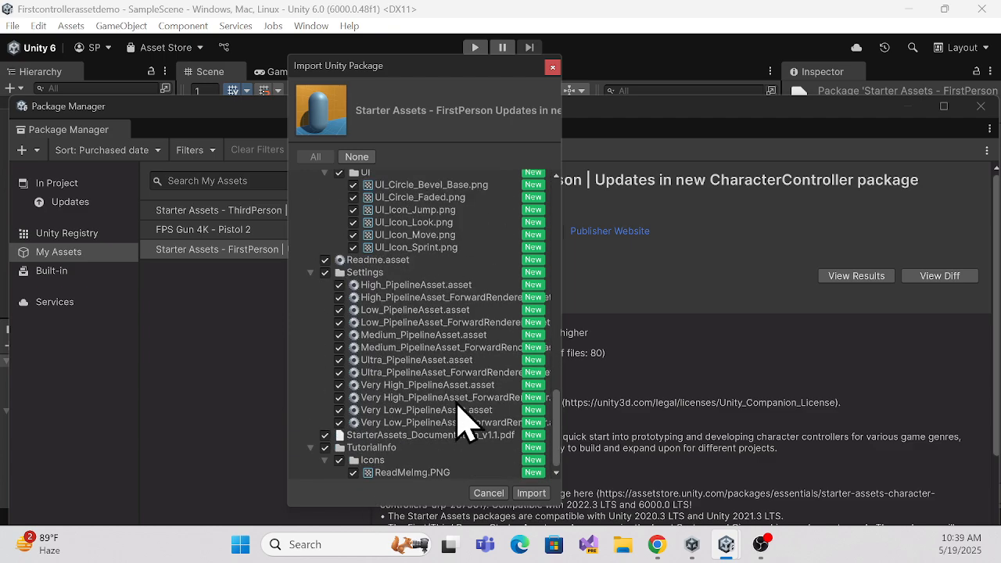
scroll(462, 415, up, 12)
scroll(460, 410, up, 6)
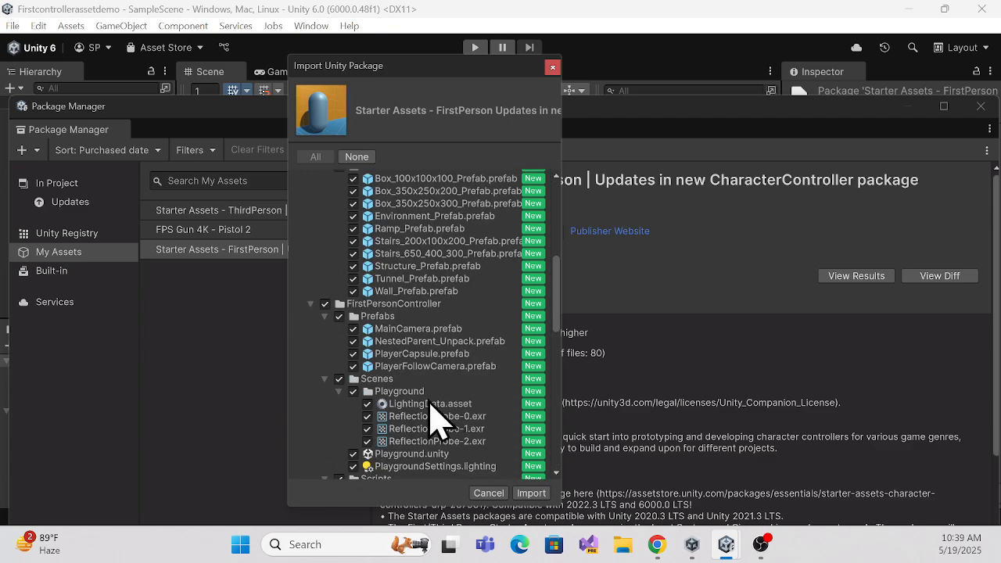
scroll(403, 422, up, 2)
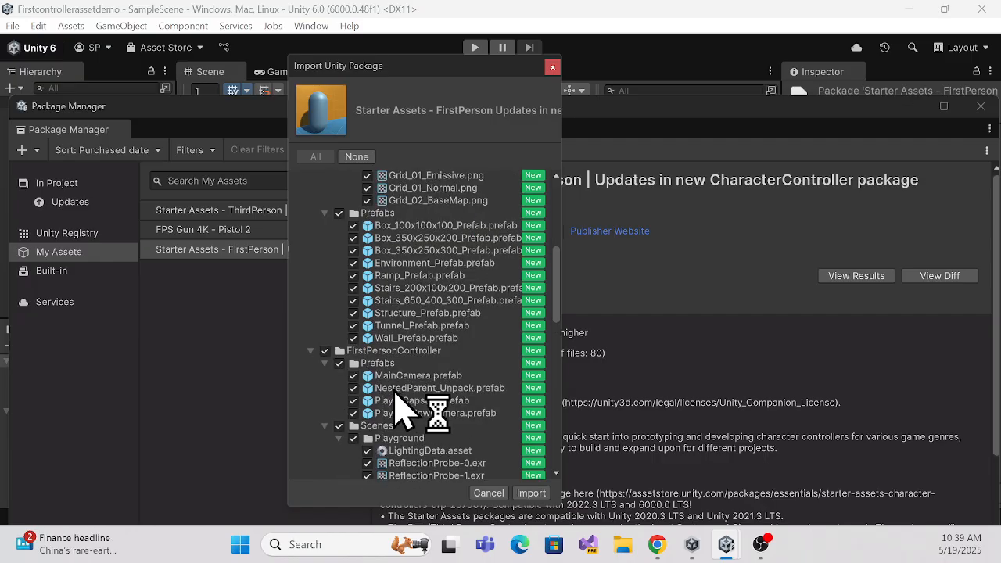
scroll(403, 391, up, 10)
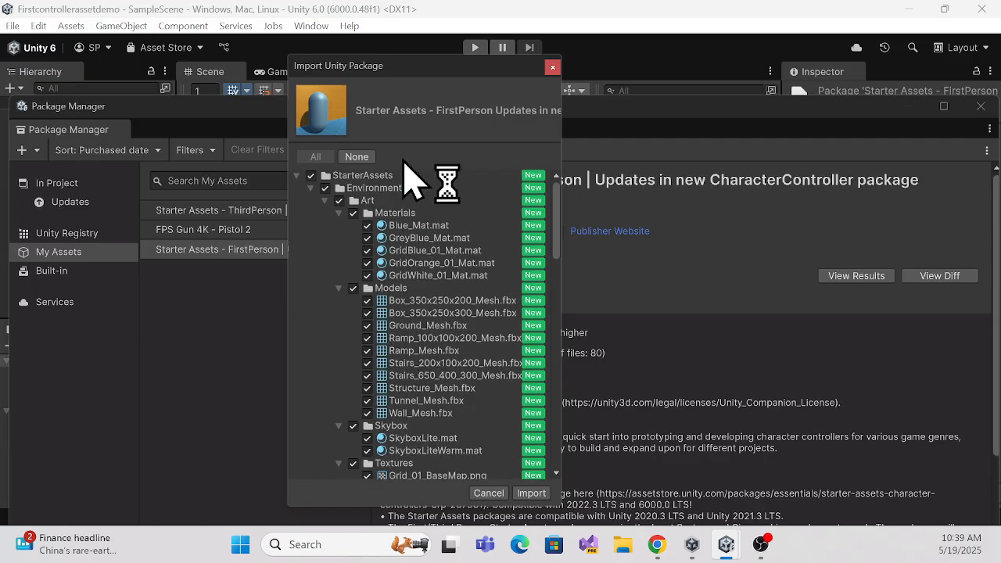
scroll(438, 391, down, 15)
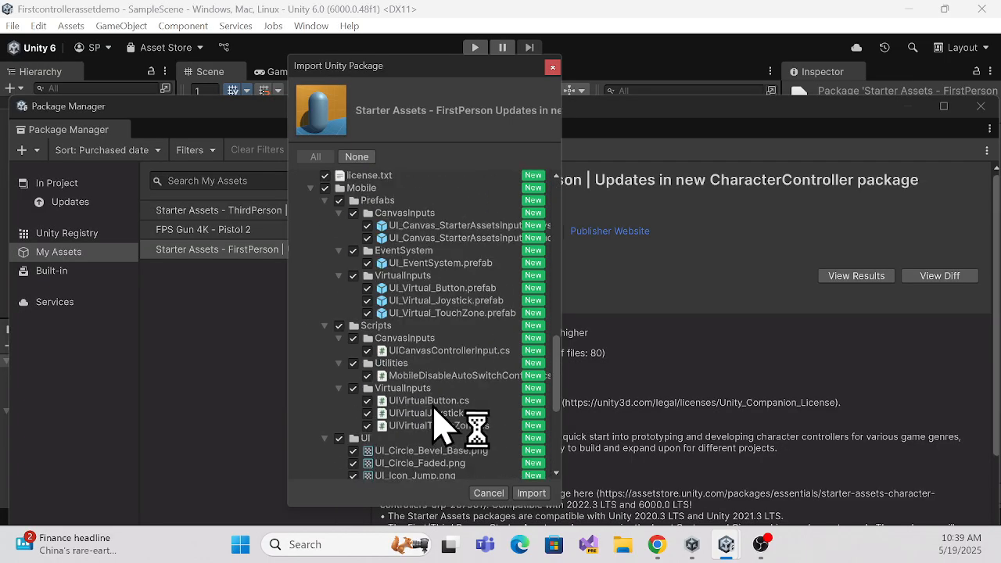
scroll(436, 411, down, 6)
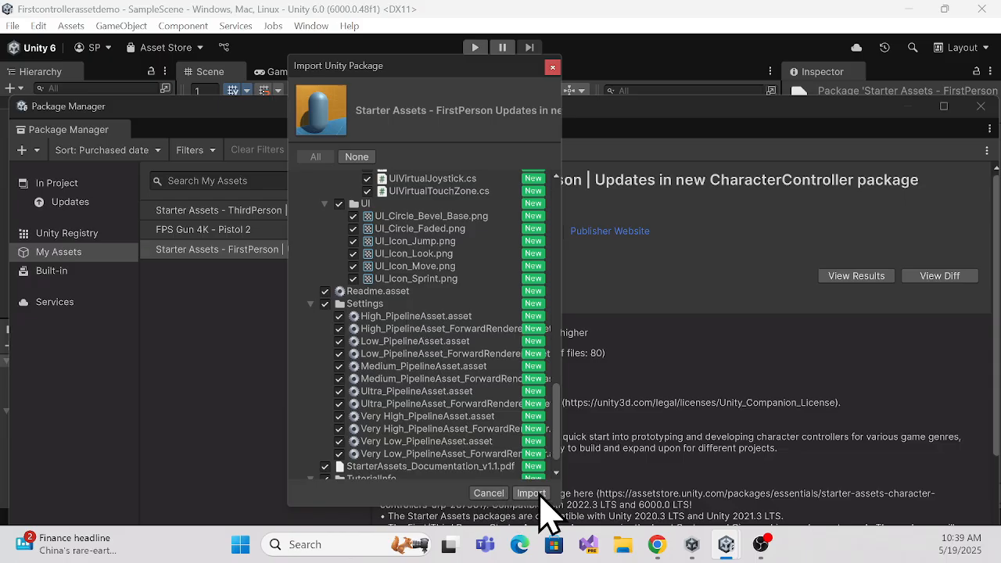
- Import all the listed Starter Assets - FirstPerson files into the project, check the package's in-project options and close the Package Manager
click(532, 494)
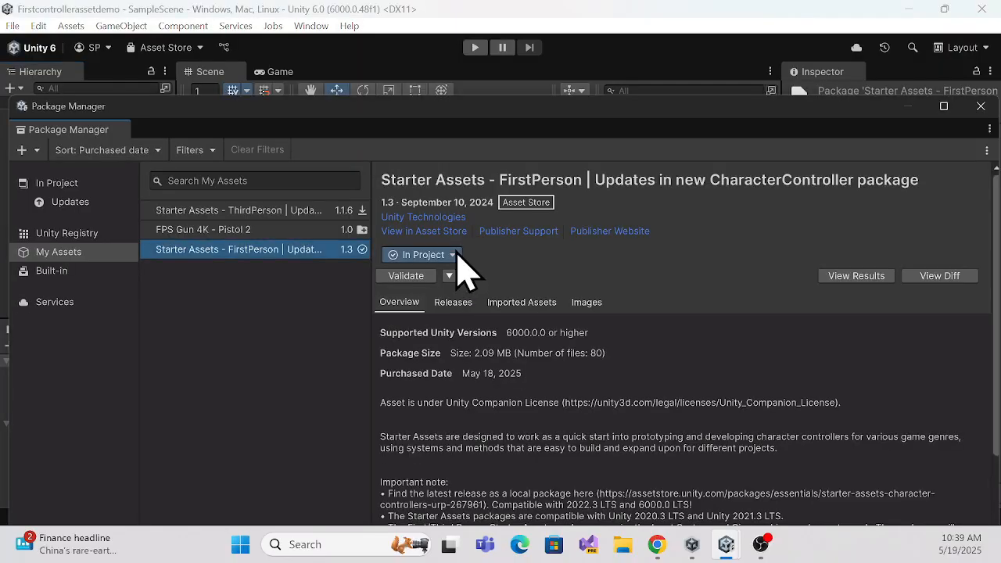
click(423, 249)
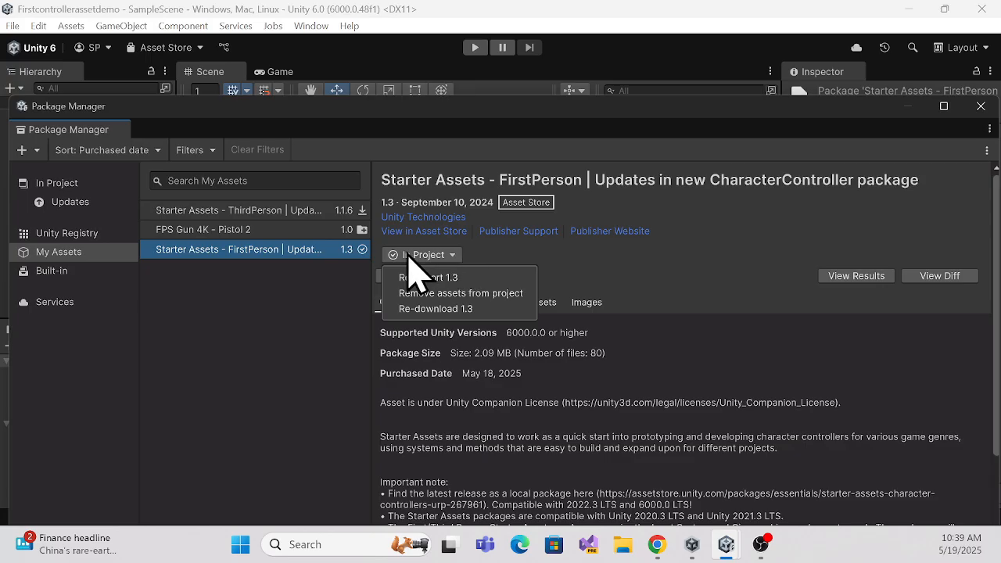
click(565, 250)
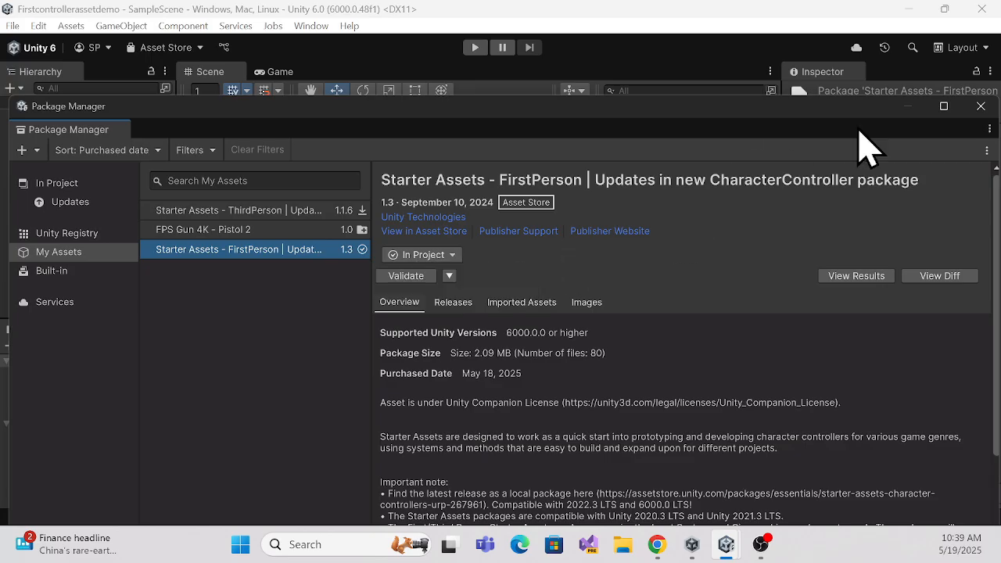
click(980, 106)
scroll(69, 479, up, 3)
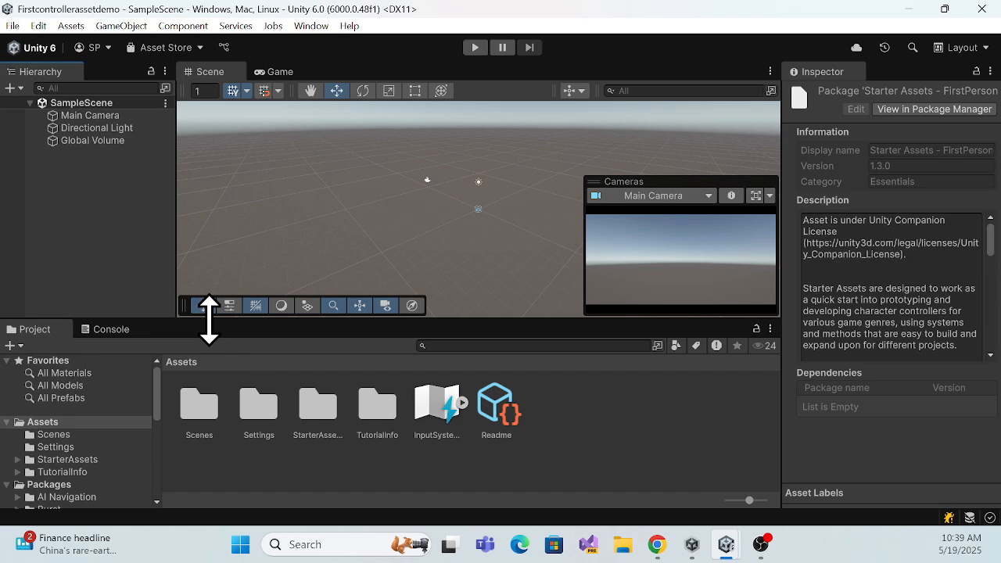
- Enlarge the Project window and browse the Prefabs and Scenes folders in StarterAssets/FirstPersonController, selecting the Playground scene
drag(208, 319, 216, 196)
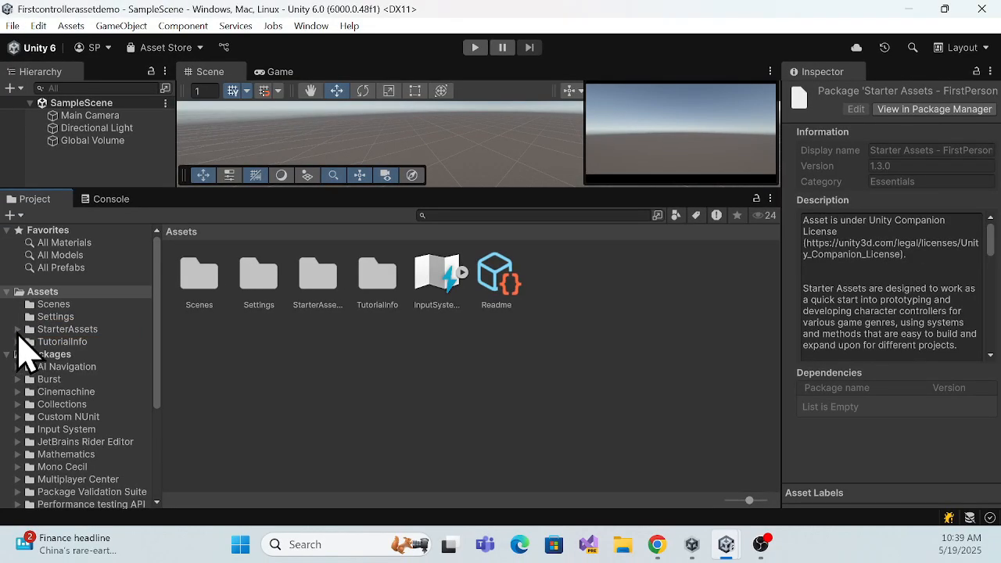
click(17, 329)
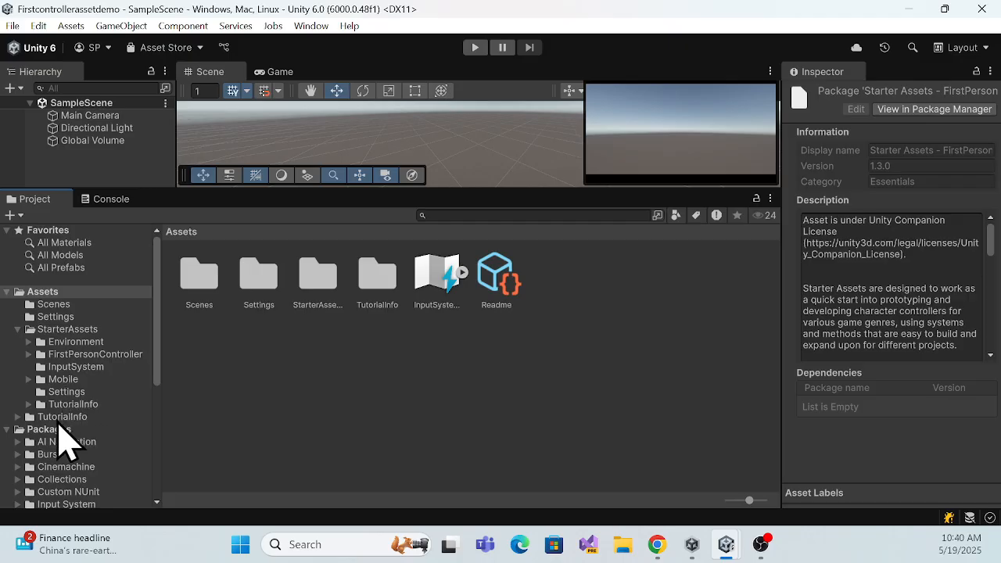
click(59, 355)
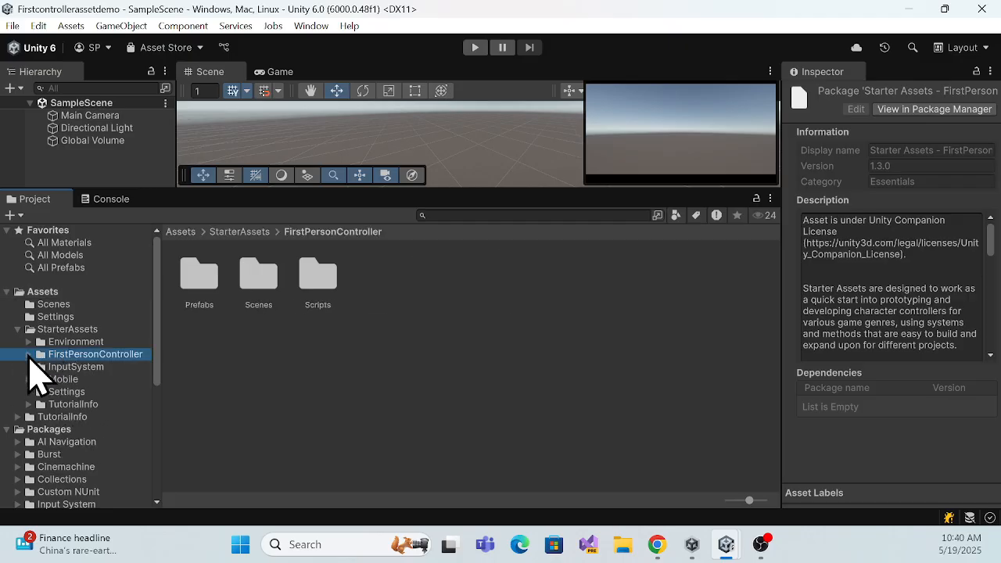
click(29, 356)
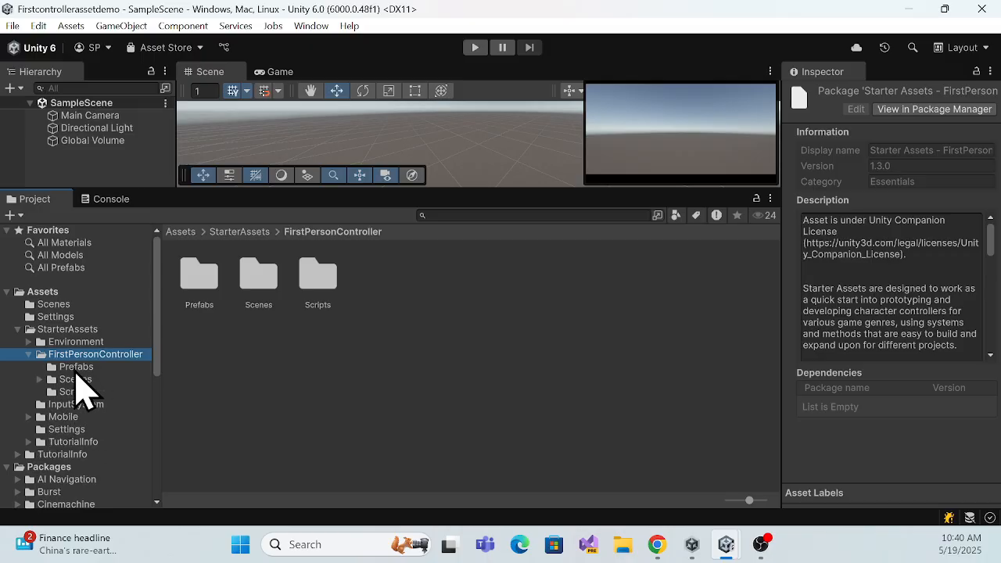
click(76, 369)
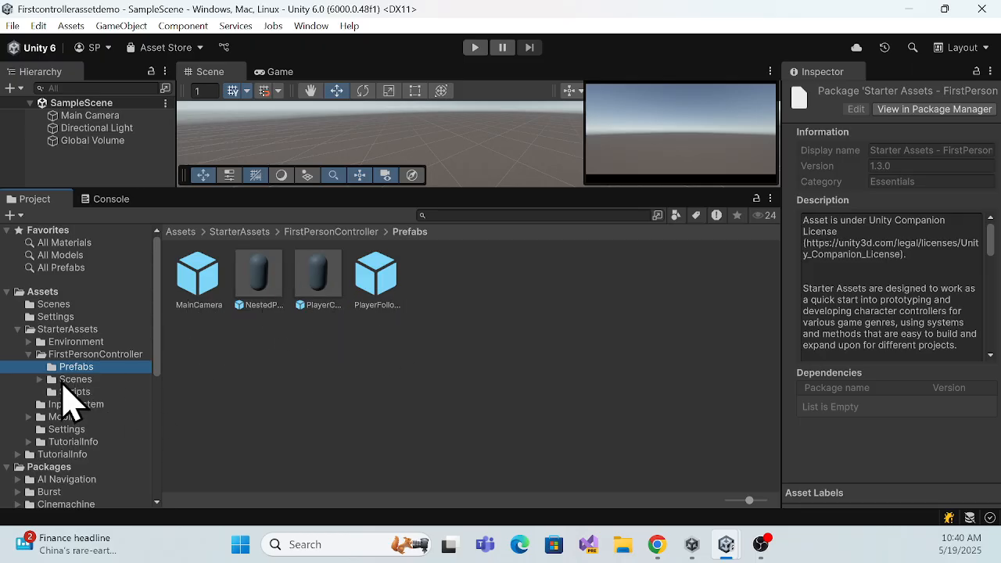
click(74, 380)
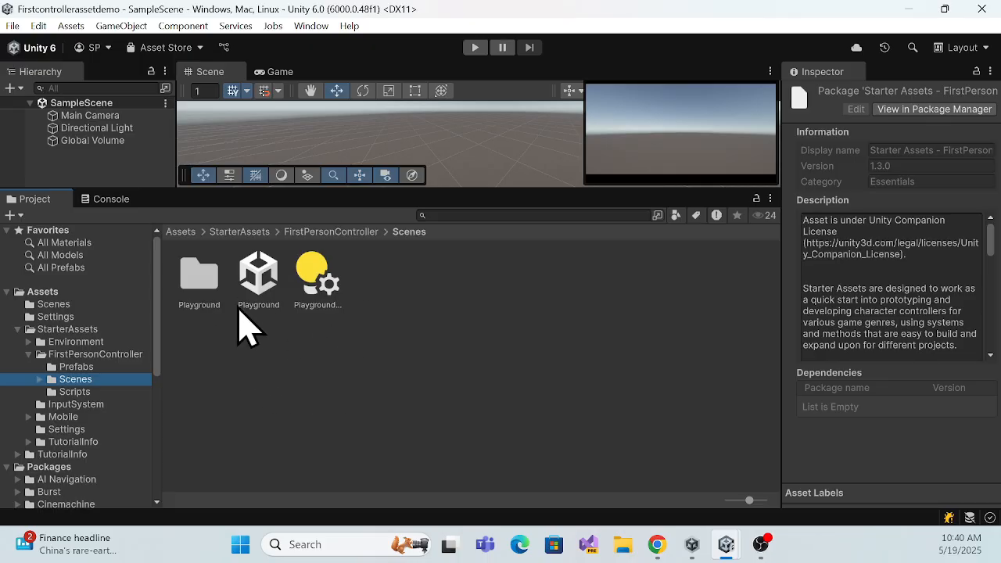
click(262, 288)
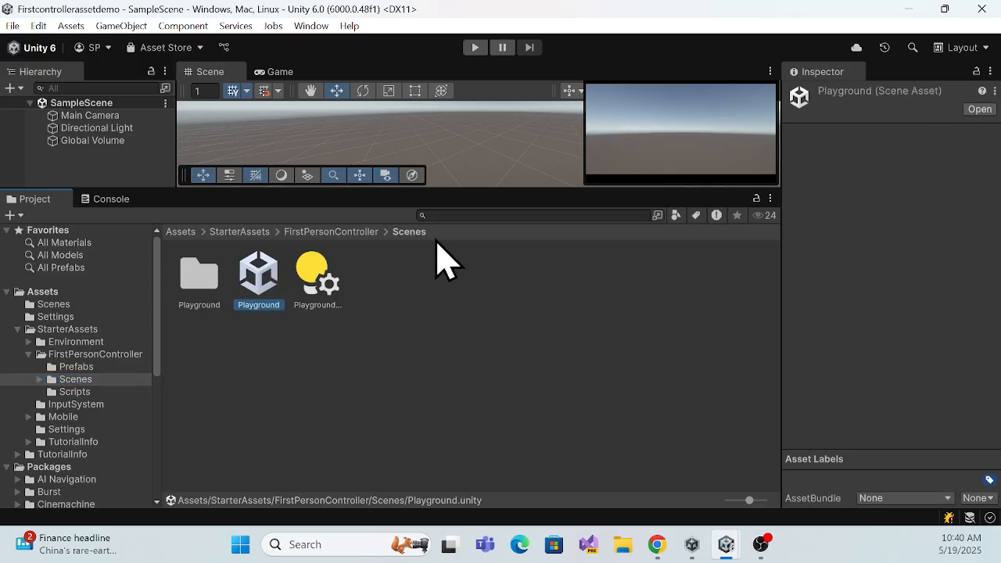
- Delete the Main Camera, Directional Light and Global Volume objects from SampleScene
click(91, 153)
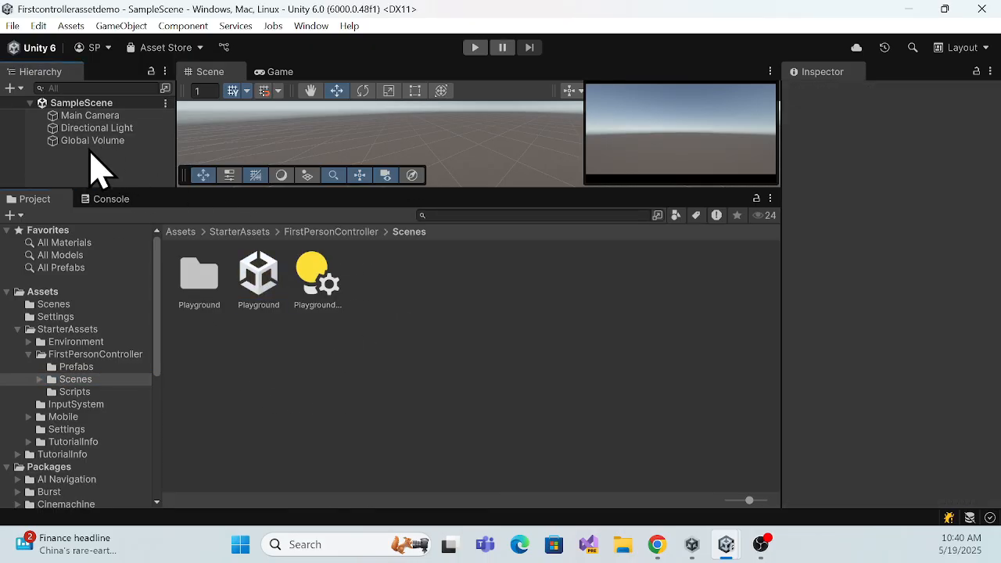
click(87, 118)
shift+click(86, 143)
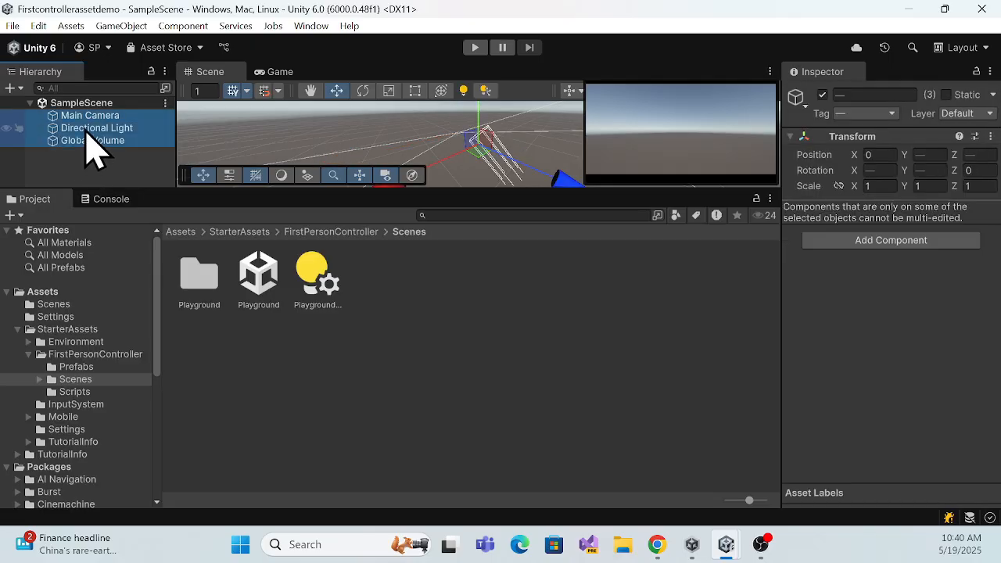
right_click(86, 142)
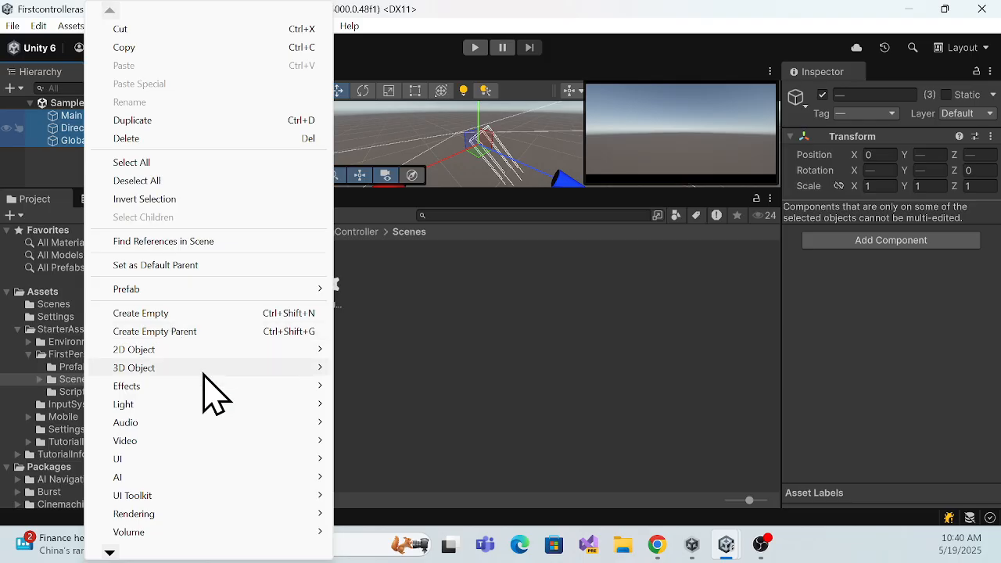
click(127, 139)
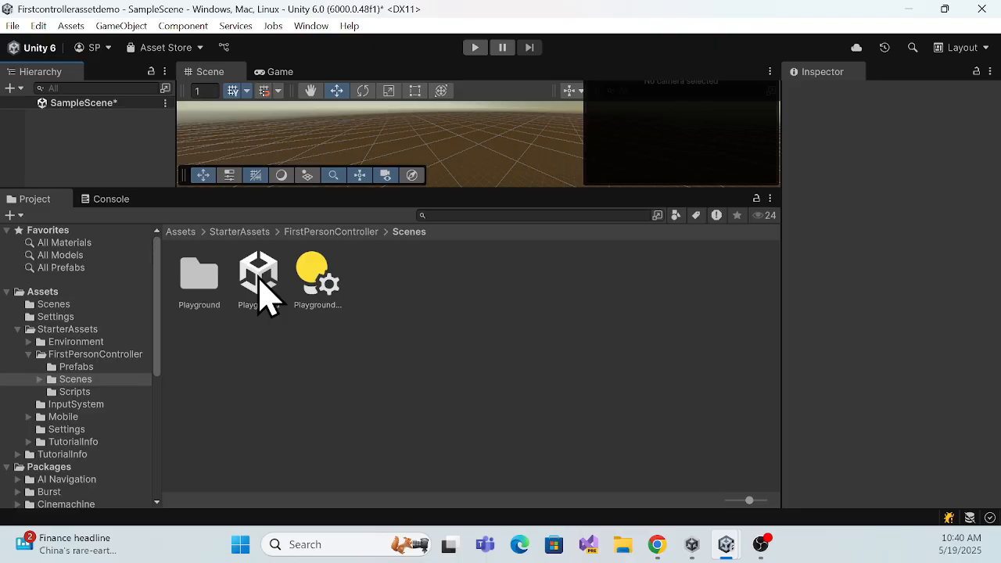
- Add the Playground scene to the Hierarchy under SampleScene and enlarge the Scene view with its camera preview hidden
drag(260, 277, 90, 160)
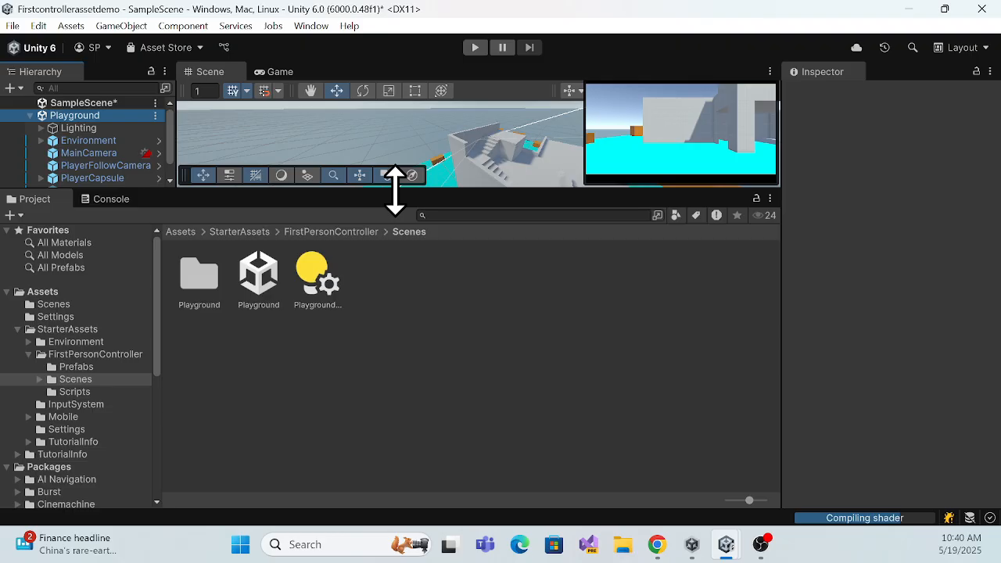
drag(396, 190, 420, 287)
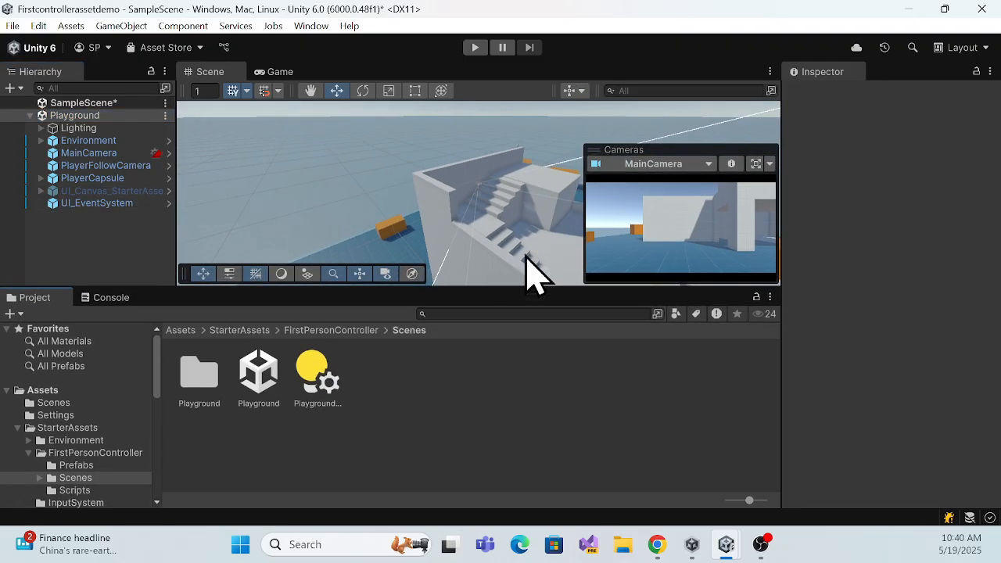
click(387, 275)
scroll(347, 224, down, 8)
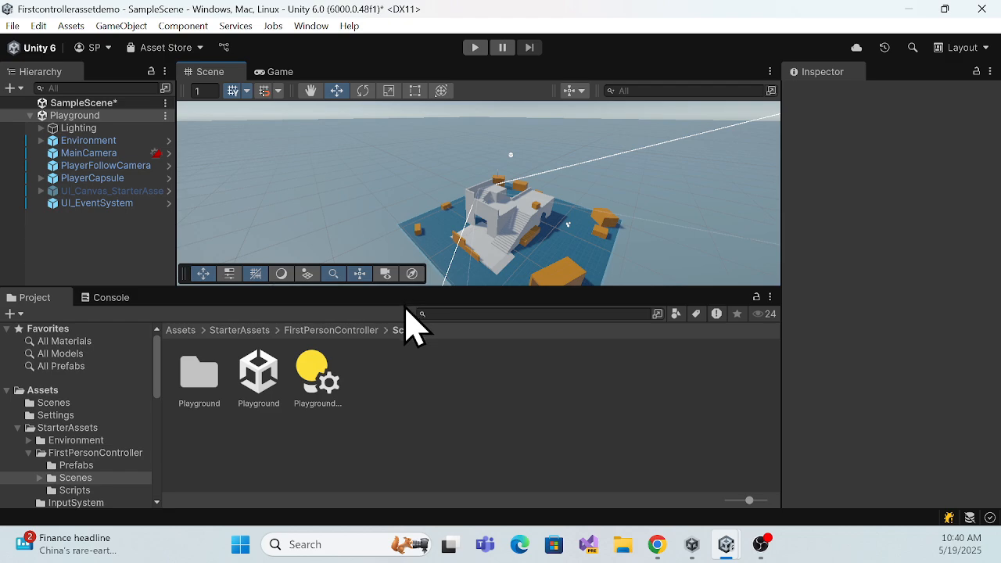
drag(404, 286, 405, 393)
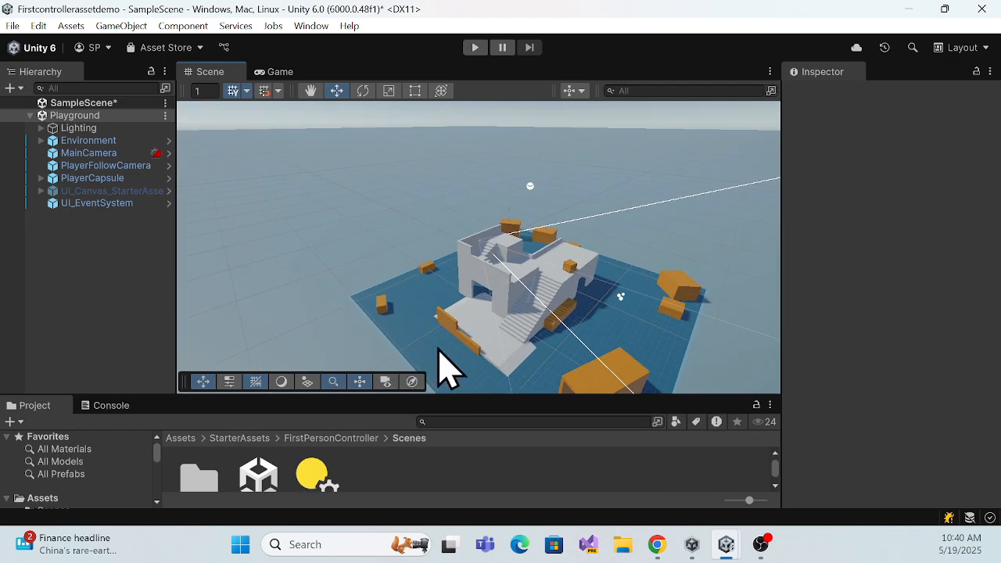
scroll(618, 317, down, 3)
scroll(547, 327, up, 5)
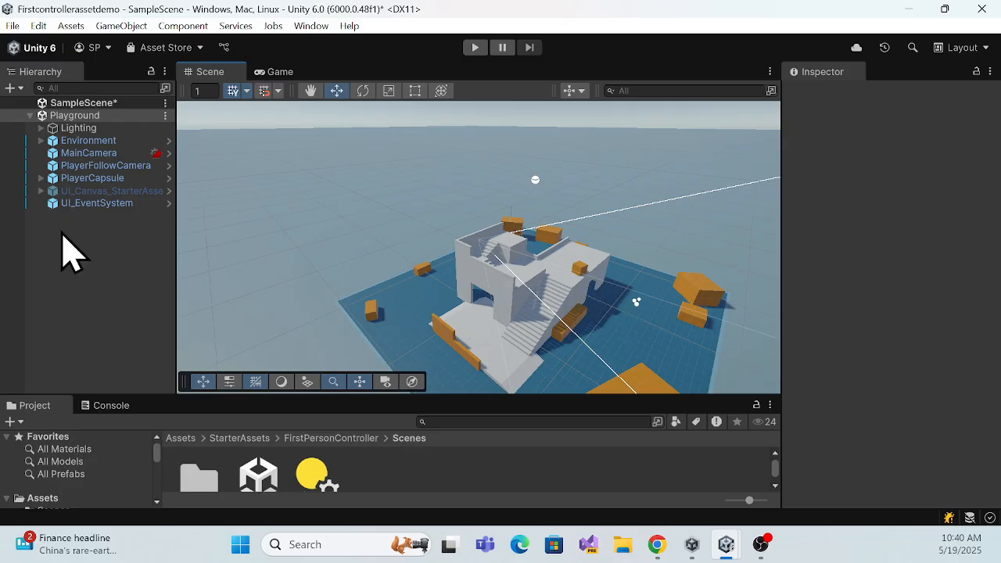
- Expand Environment and its Greybox group in the Playground hierarchy, widening the Hierarchy to fit the full prefab names
click(42, 141)
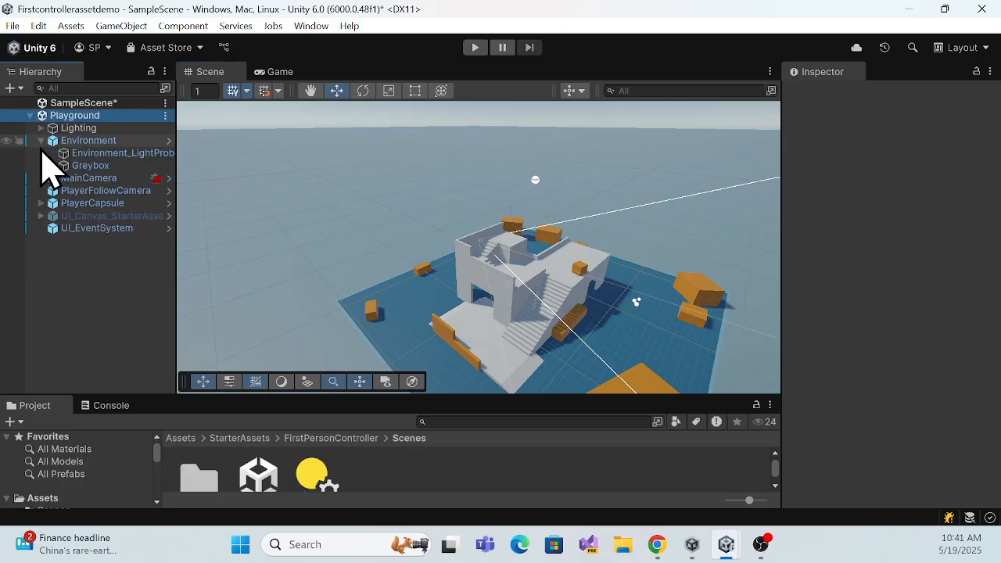
click(53, 166)
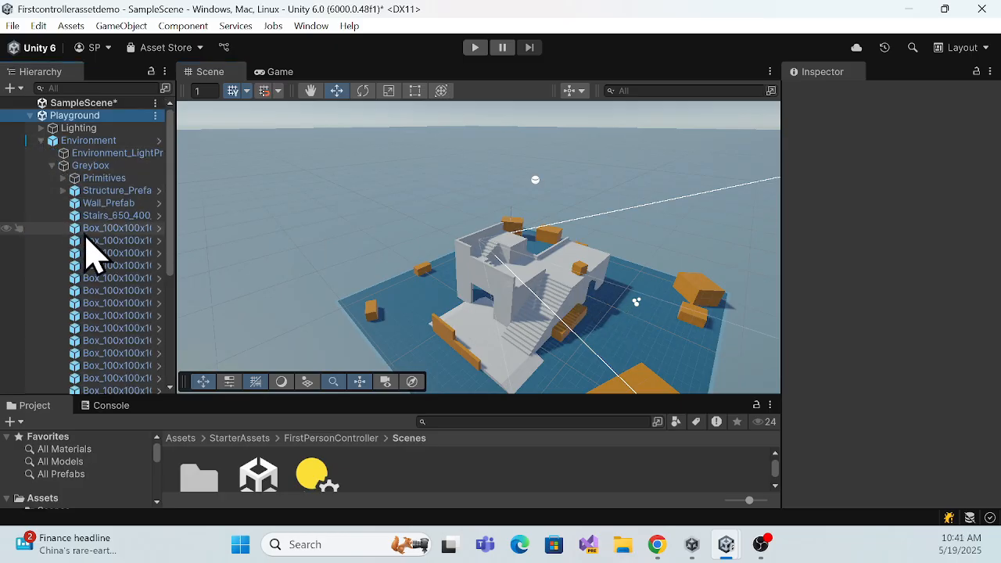
drag(177, 255, 250, 248)
- Examine the Greybox prefabs, selecting individual boxes, Ramp_Mesh and both Stairs_200x100x200 prefabs to locate them in the playground structure
click(171, 254)
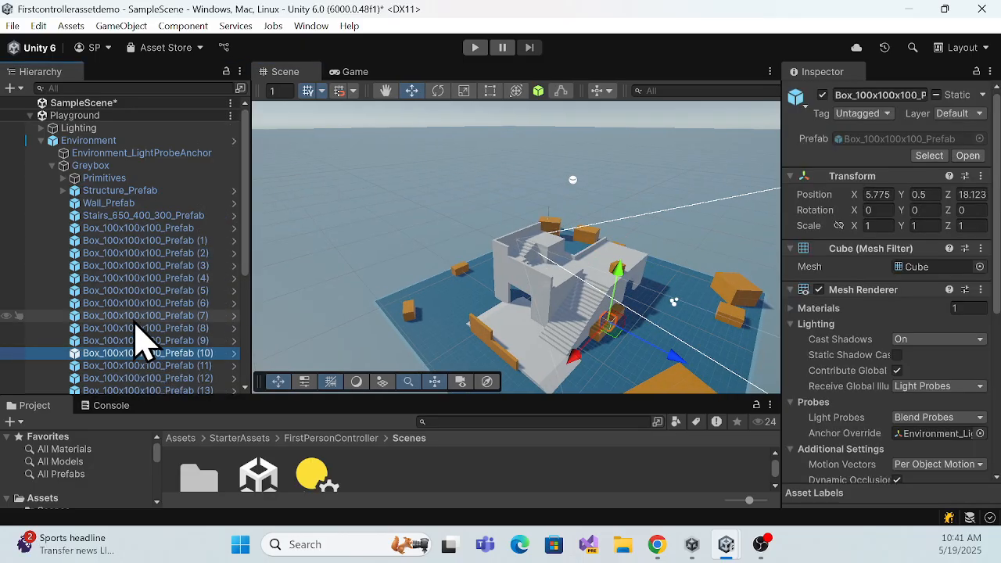
click(138, 291)
scroll(149, 330, down, 3)
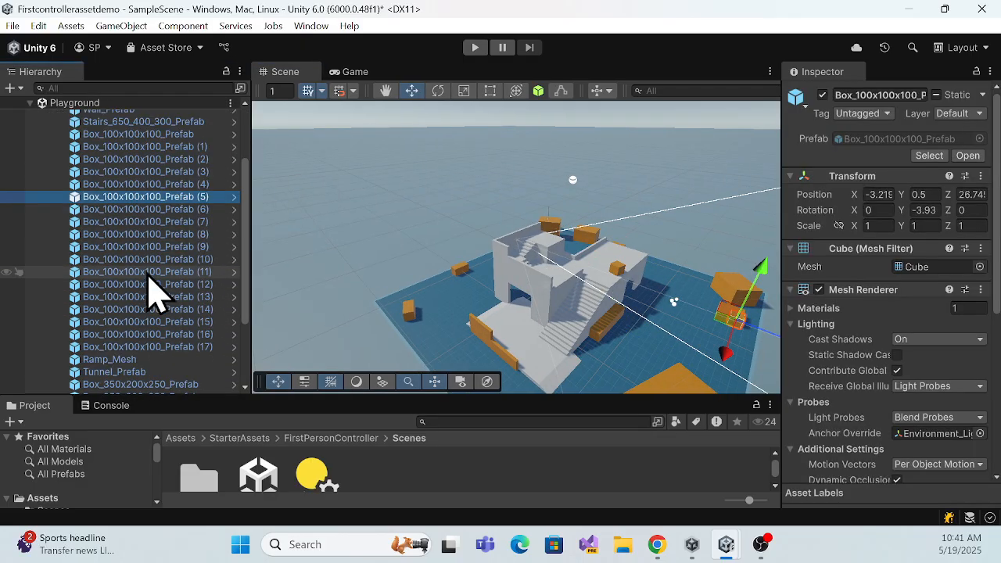
click(141, 221)
scroll(156, 313, down, 3)
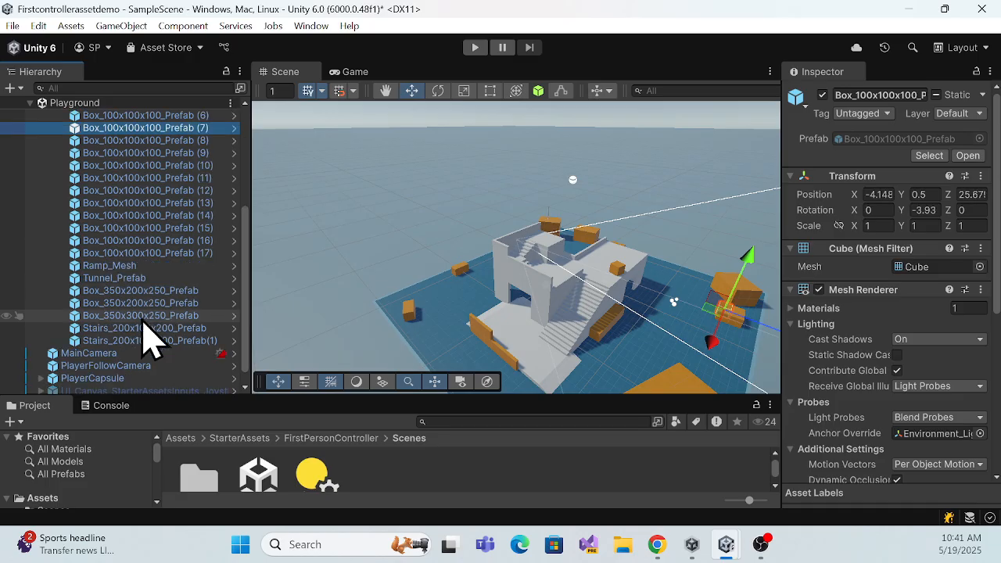
click(126, 267)
scroll(149, 305, down, 1)
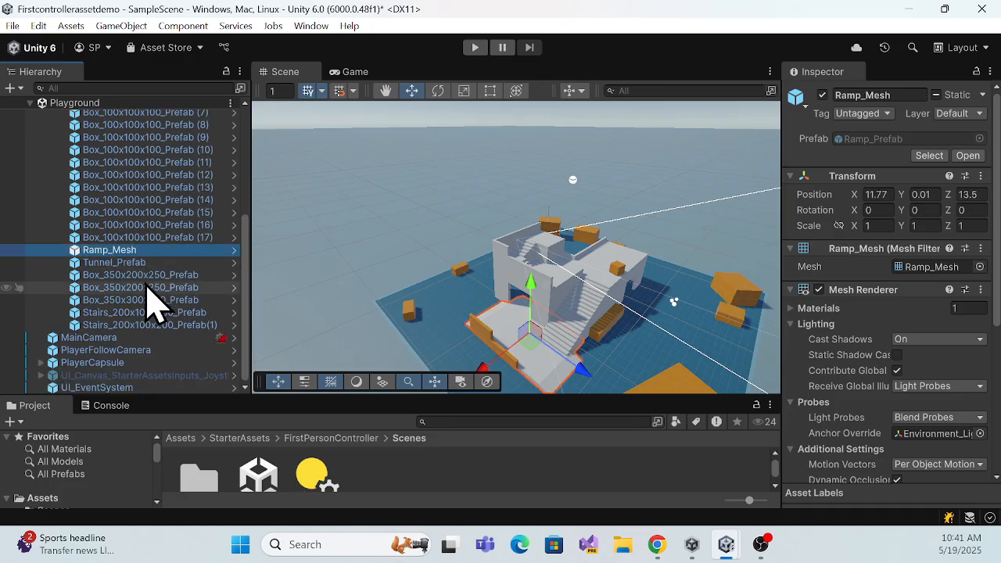
click(125, 313)
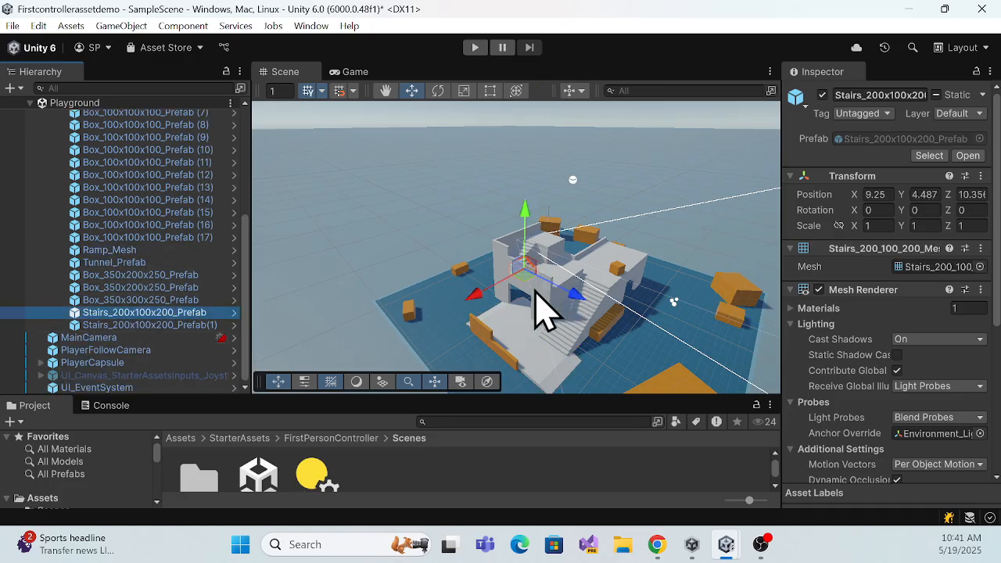
click(143, 325)
click(144, 313)
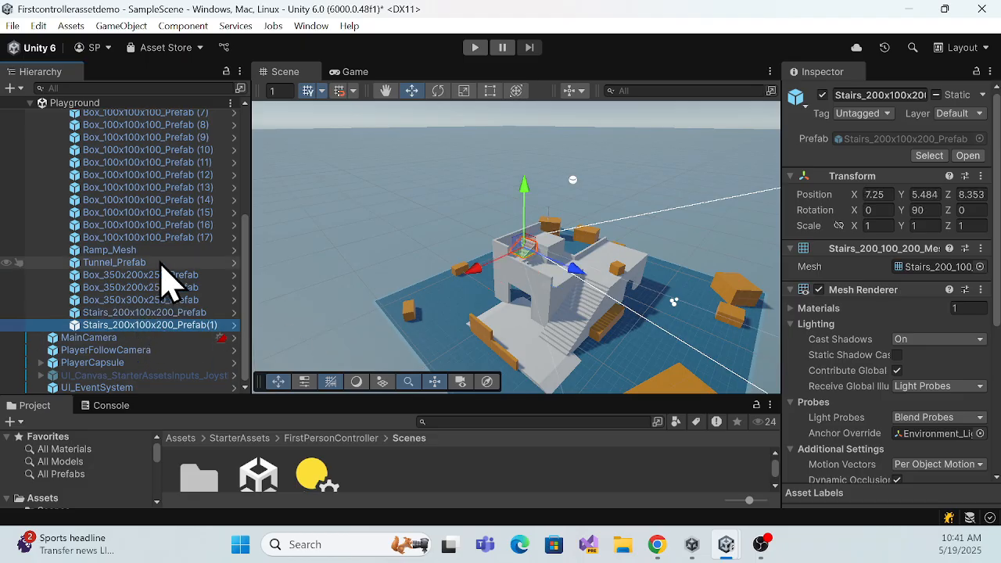
scroll(152, 268, up, 5)
scroll(523, 273, down, 4)
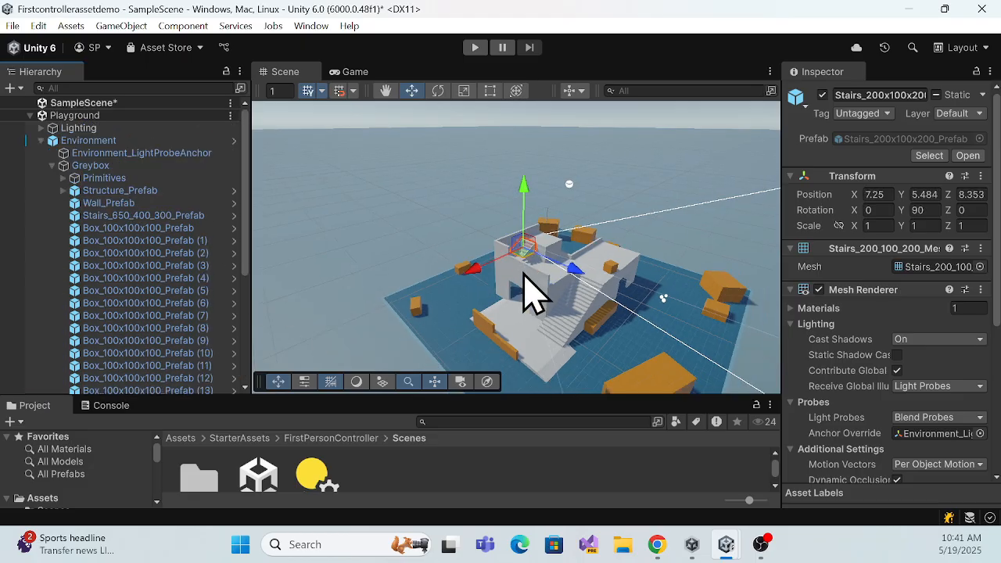
scroll(532, 300, up, 3)
scroll(539, 317, up, 2)
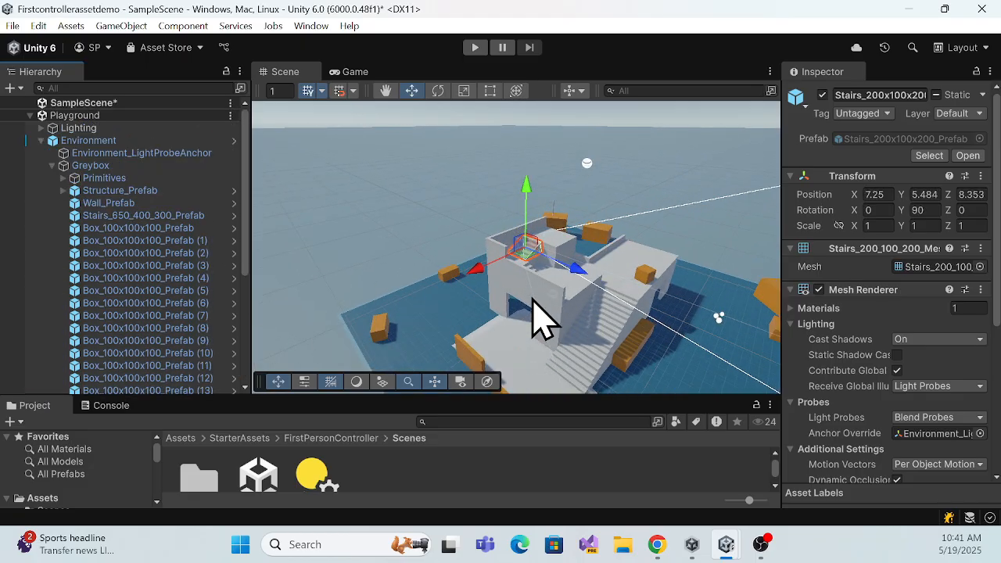
scroll(749, 323, down, 3)
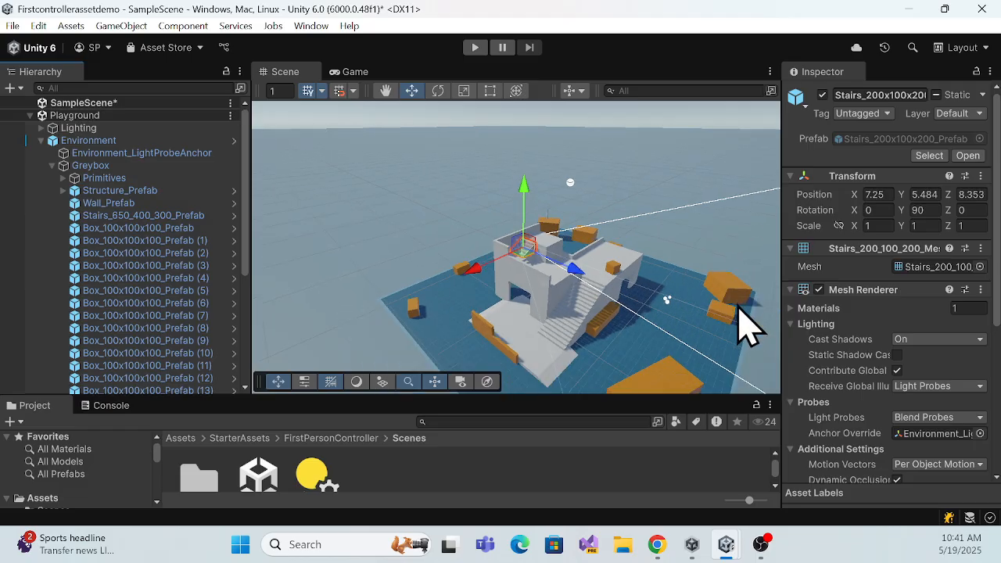
scroll(737, 309, up, 1)
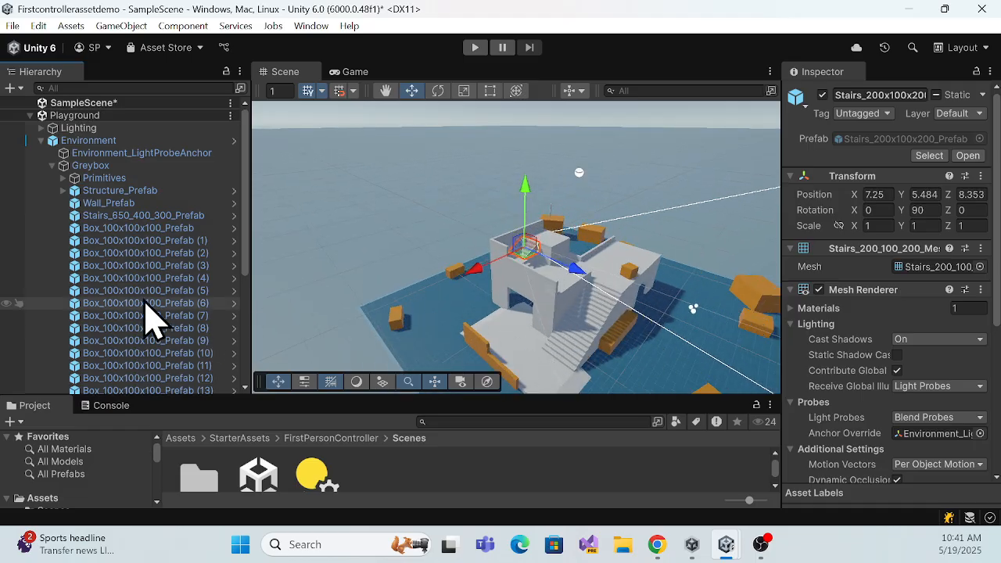
- Inspect the components of the MainCamera and PlayerFollowCamera objects in the Playground scene
scroll(152, 317, down, 5)
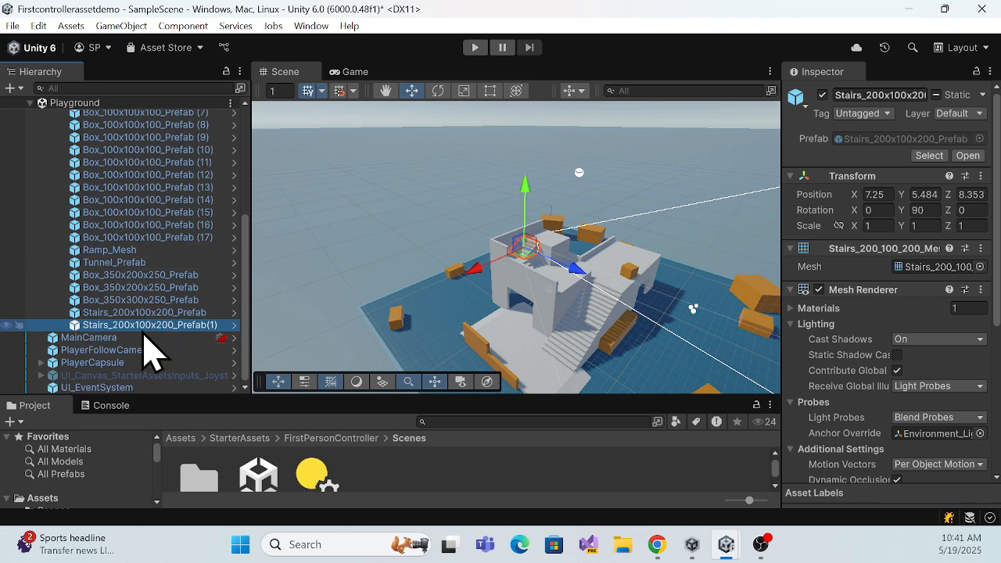
click(78, 337)
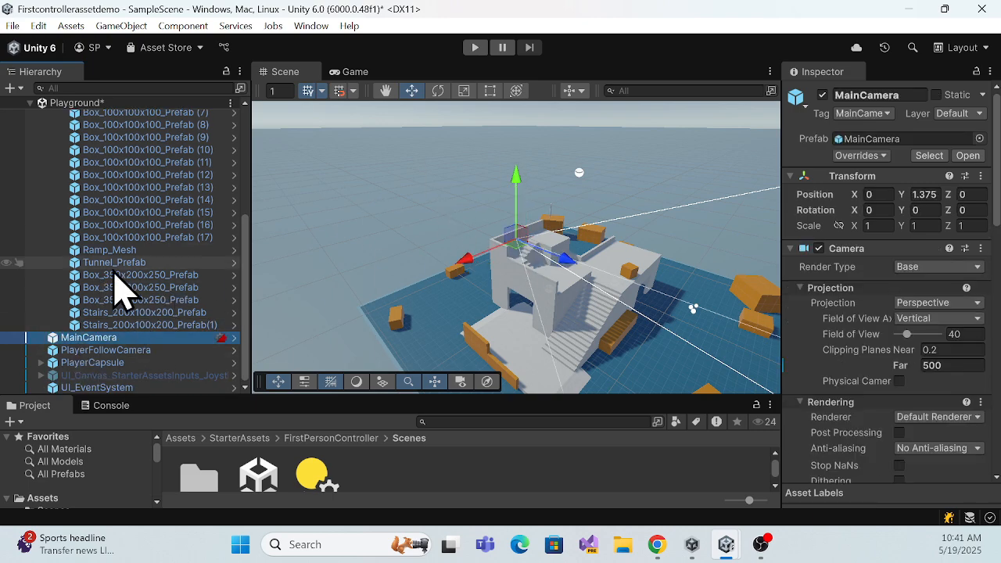
click(104, 351)
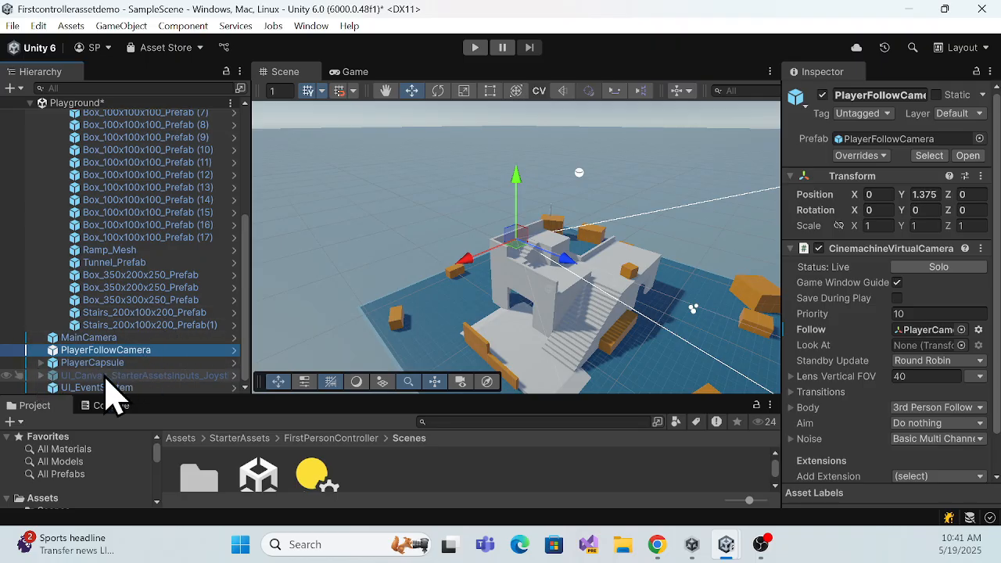
- Expand PlayerCapsule and inspect it and its children PlayerCameraRoot and Capsule, viewing the capsule up close on the stairs
click(75, 363)
click(43, 363)
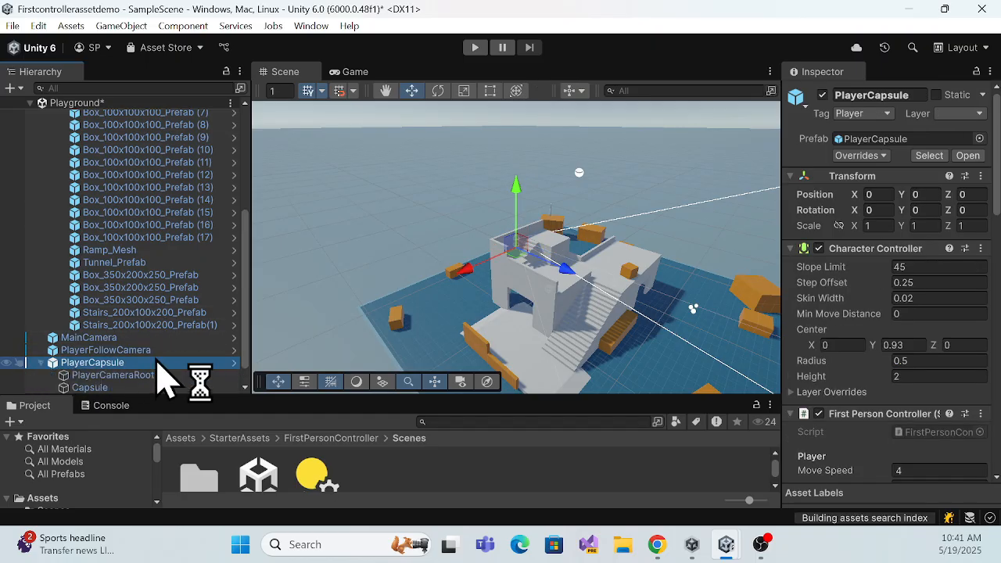
scroll(162, 313, down, 1)
scroll(688, 302, down, 6)
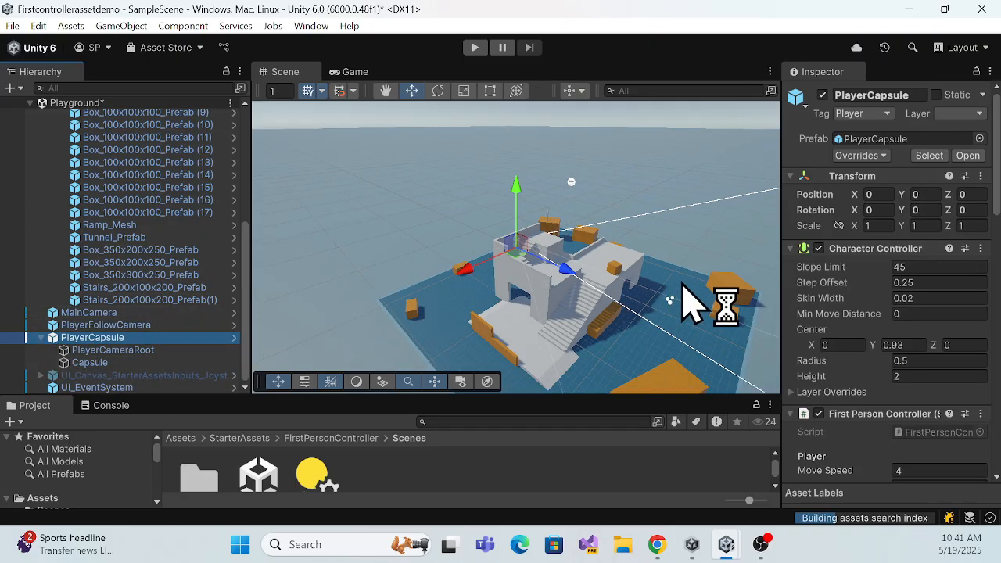
scroll(712, 309, up, 10)
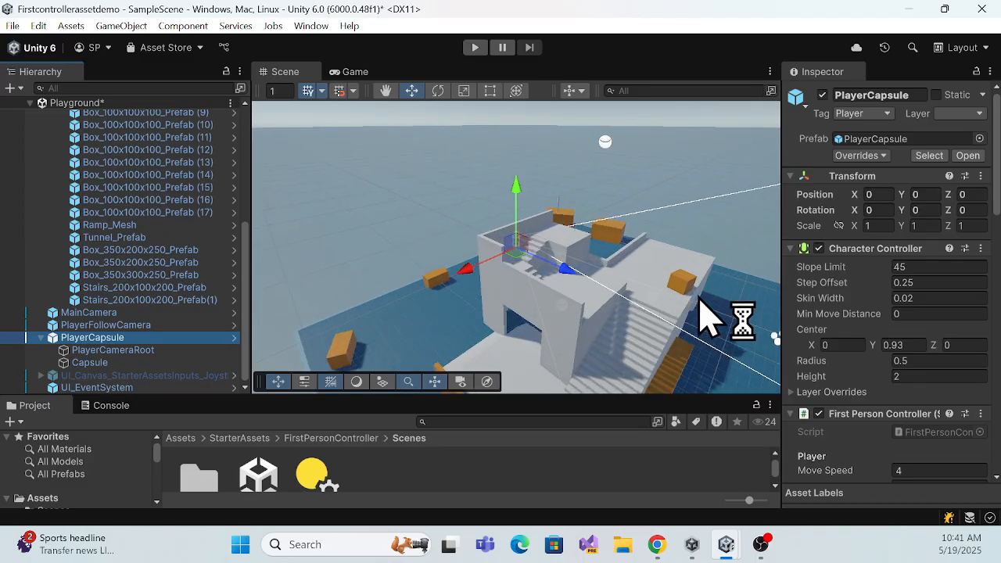
scroll(578, 312, up, 4)
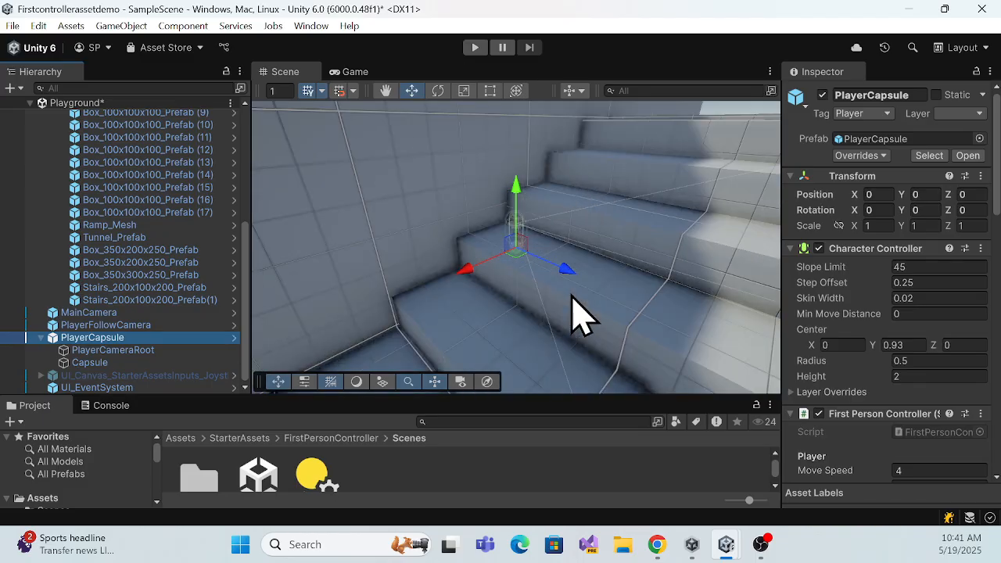
click(109, 350)
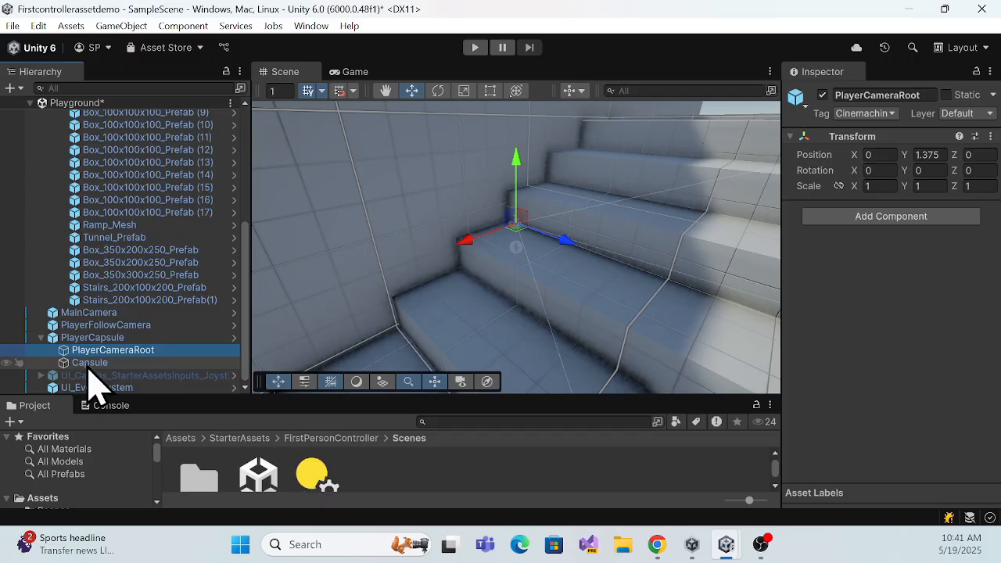
click(88, 362)
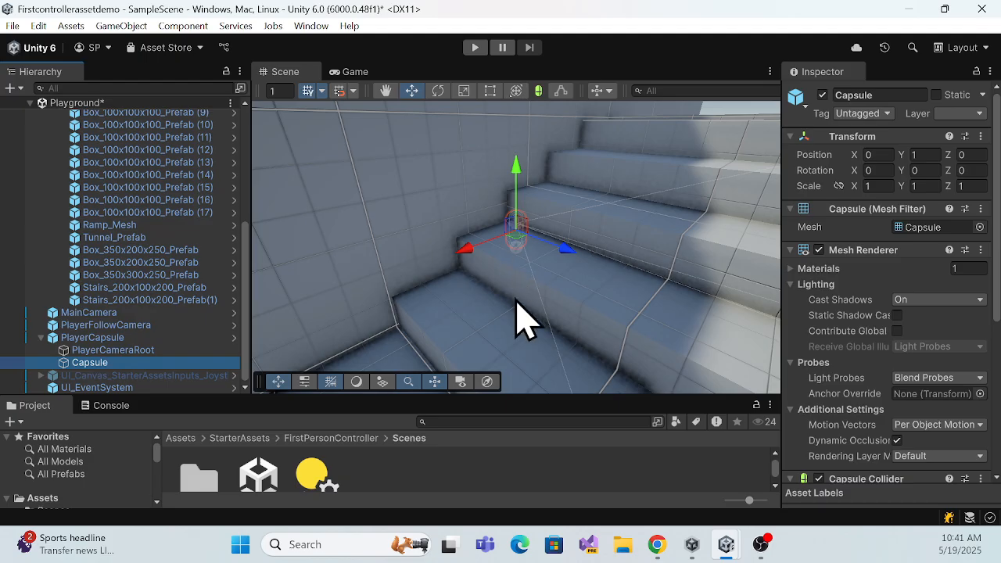
- Collapse the Greybox and Environment groups, narrow the Hierarchy and readjust the height split between the Scene view and Project window
scroll(133, 274, up, 5)
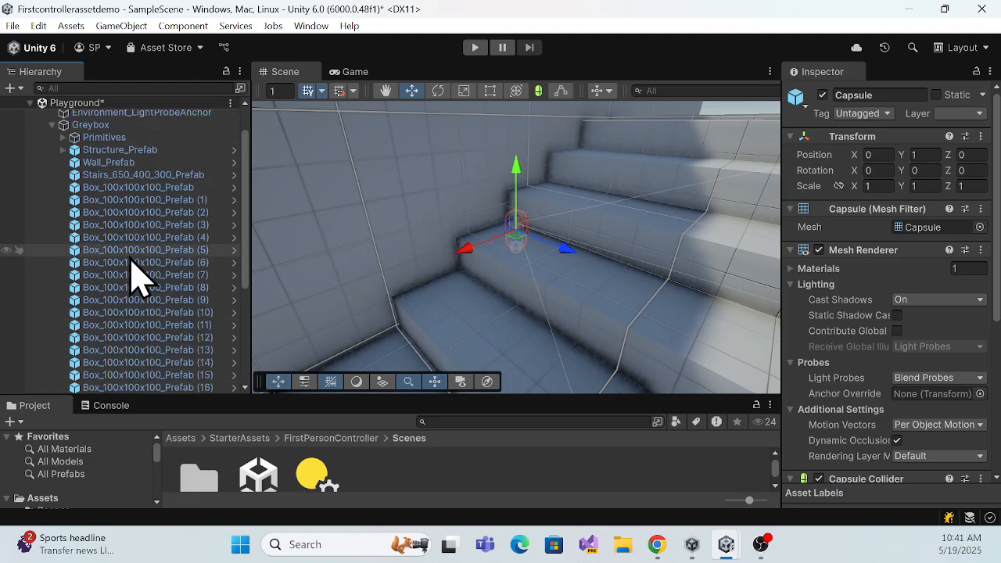
scroll(133, 274, up, 2)
click(52, 165)
click(41, 140)
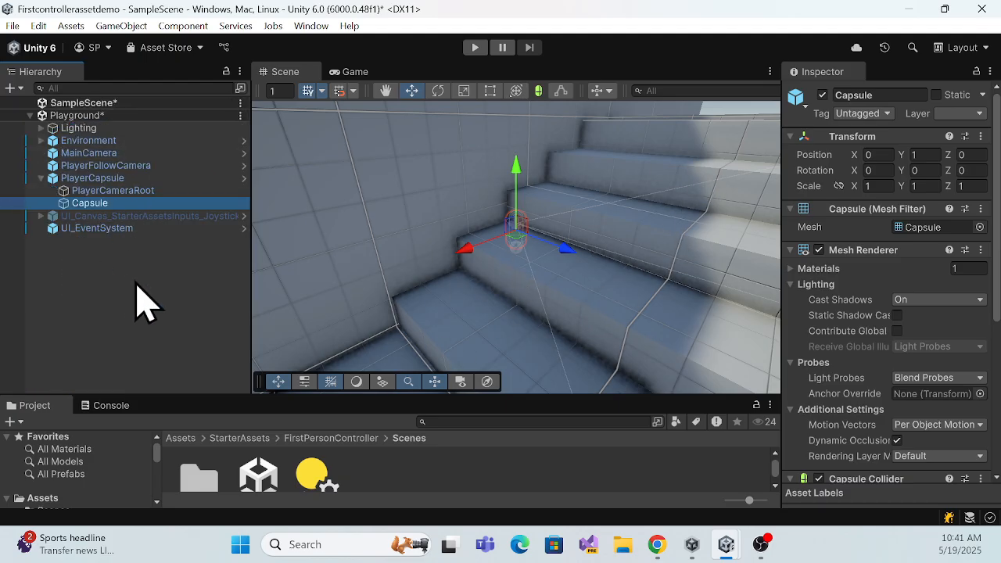
drag(251, 224, 173, 212)
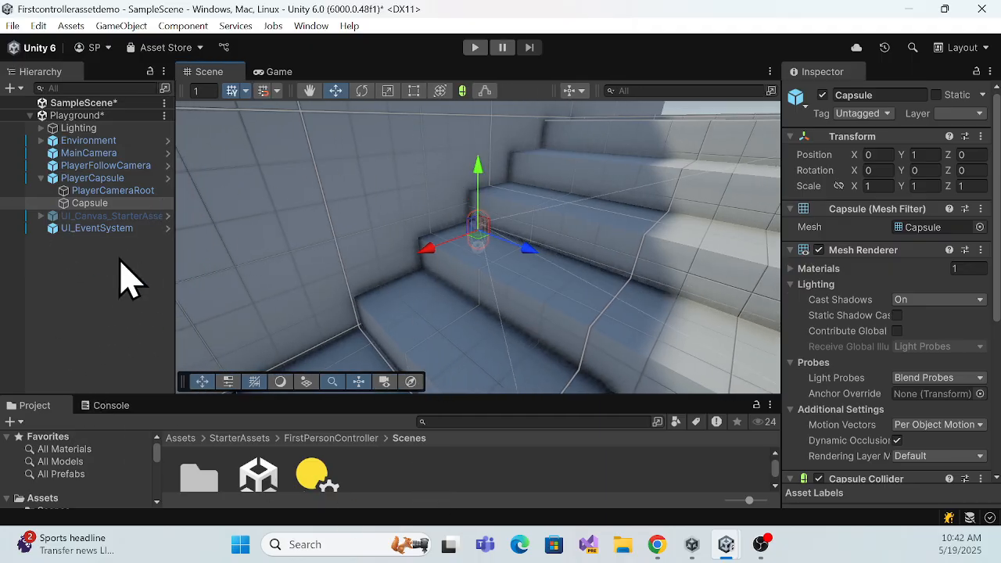
drag(475, 397, 474, 270)
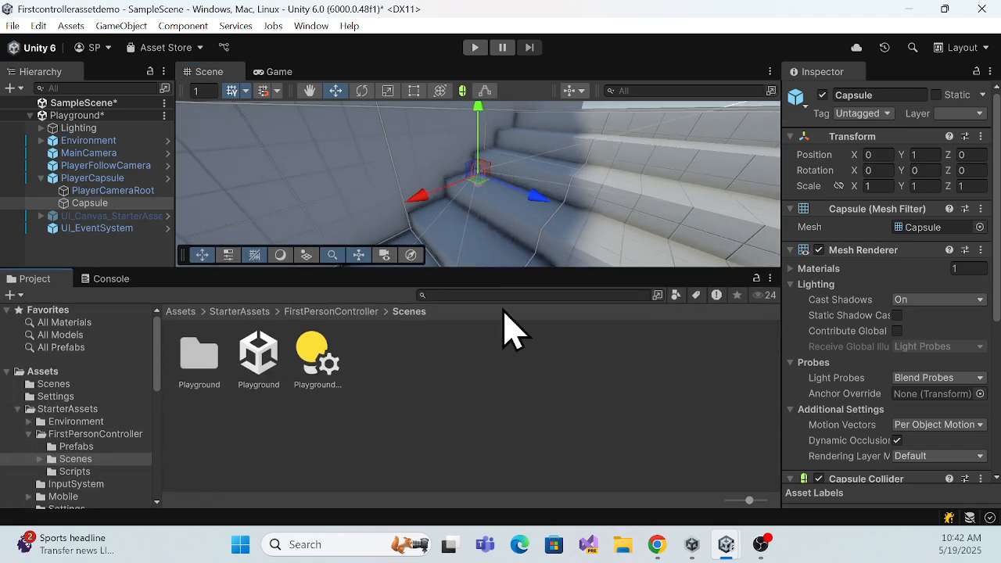
drag(557, 266, 568, 379)
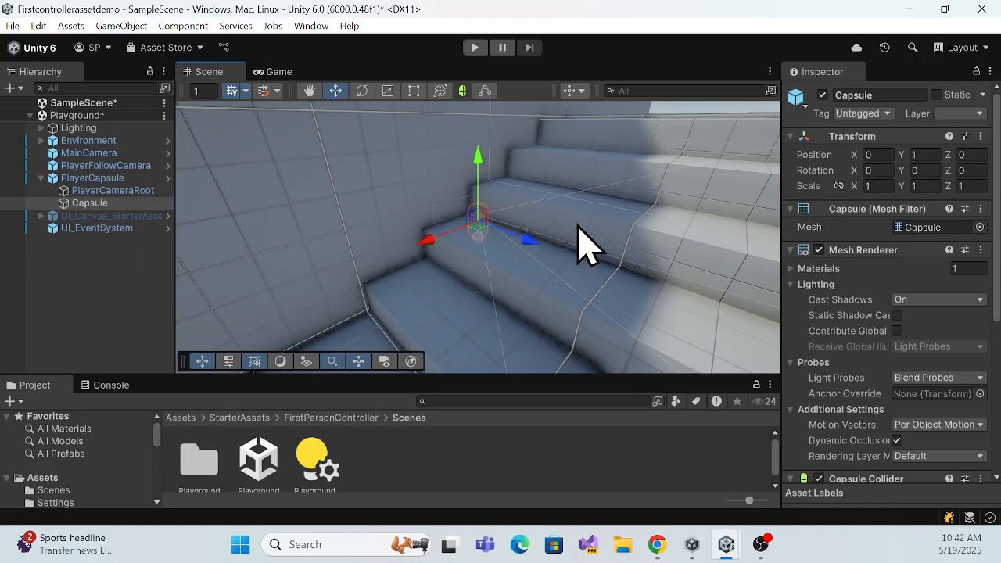
- Enlarge the Project window and view the prefabs in the FirstPersonController Prefabs folder
scroll(585, 258, down, 10)
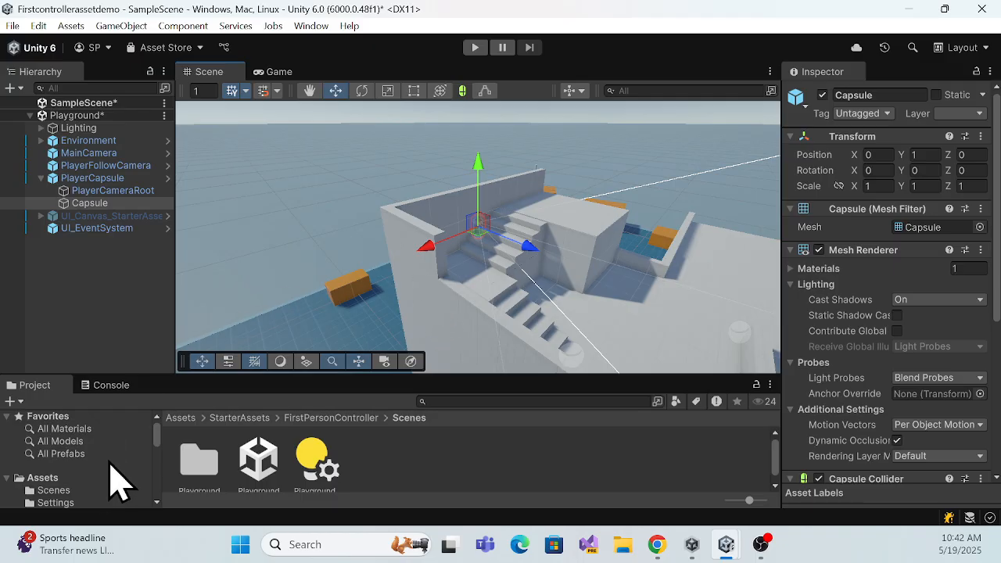
drag(543, 375, 540, 266)
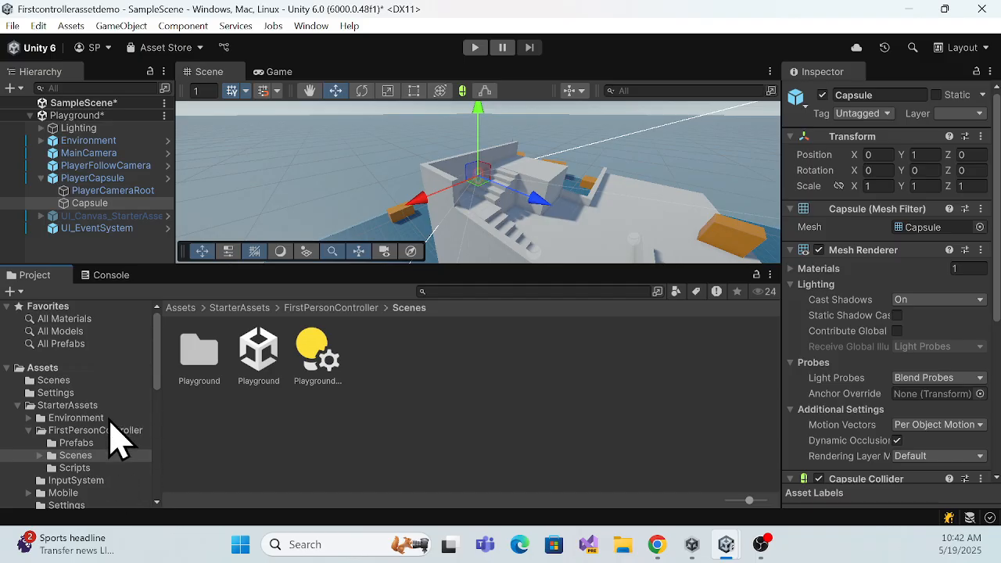
click(70, 444)
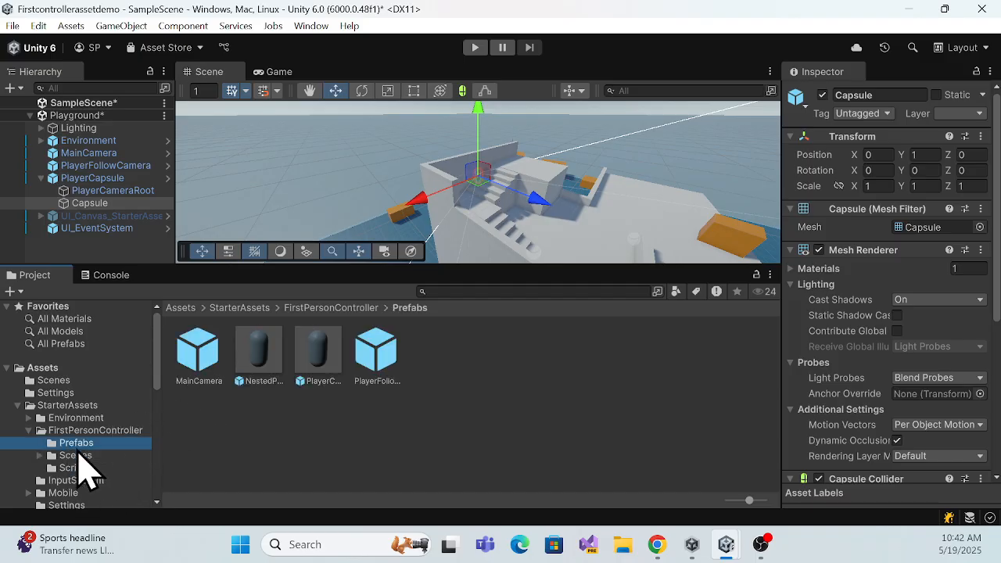
scroll(92, 487, down, 2)
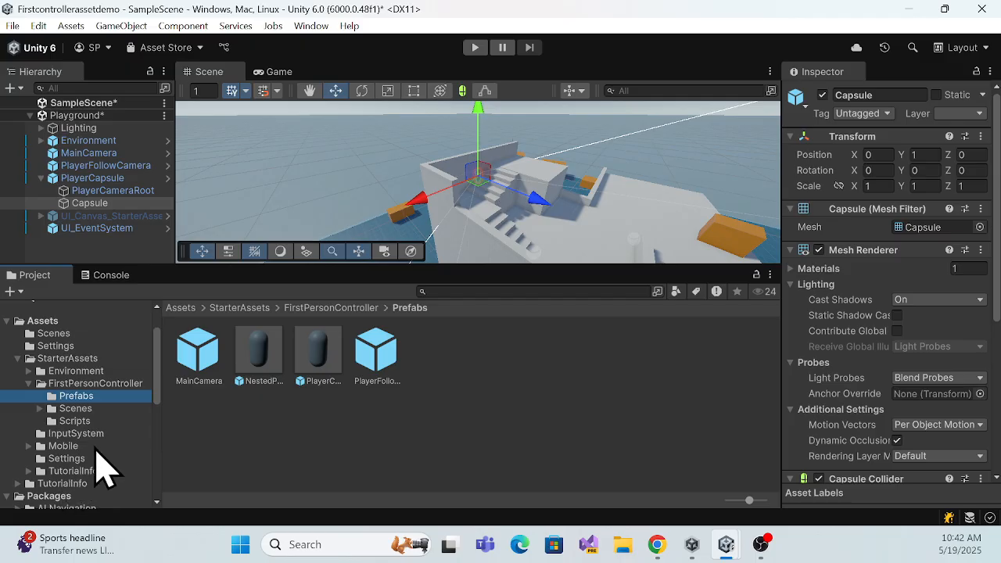
scroll(70, 418, up, 2)
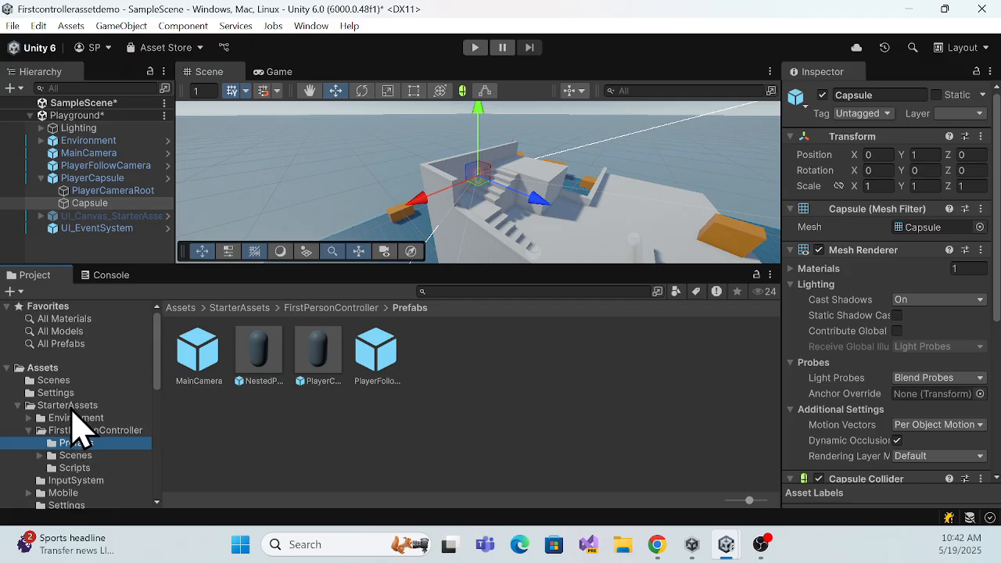
- Expand the StarterAssets Environment folder and open its Art > Materials folder to view the playground materials
click(62, 421)
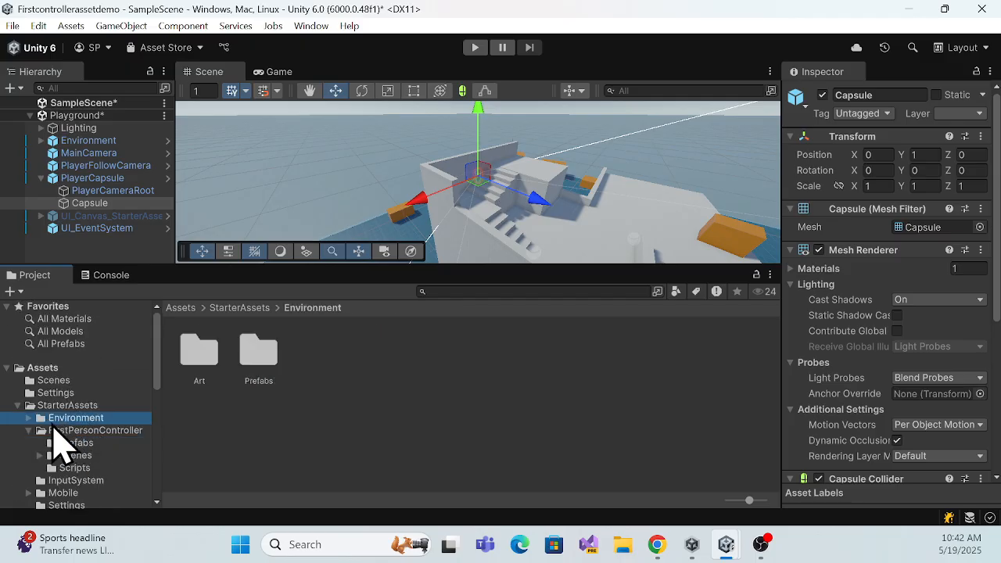
click(28, 419)
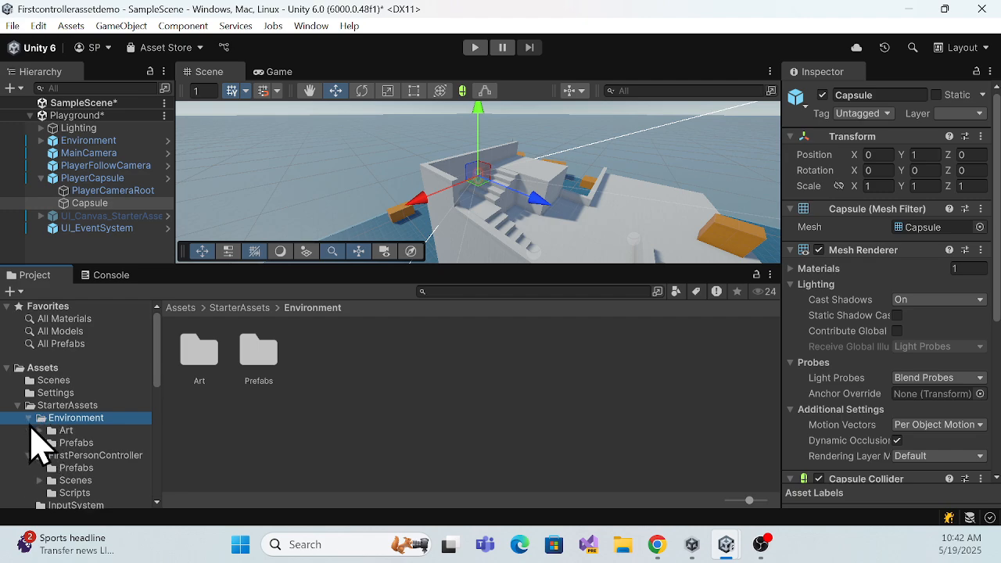
click(63, 433)
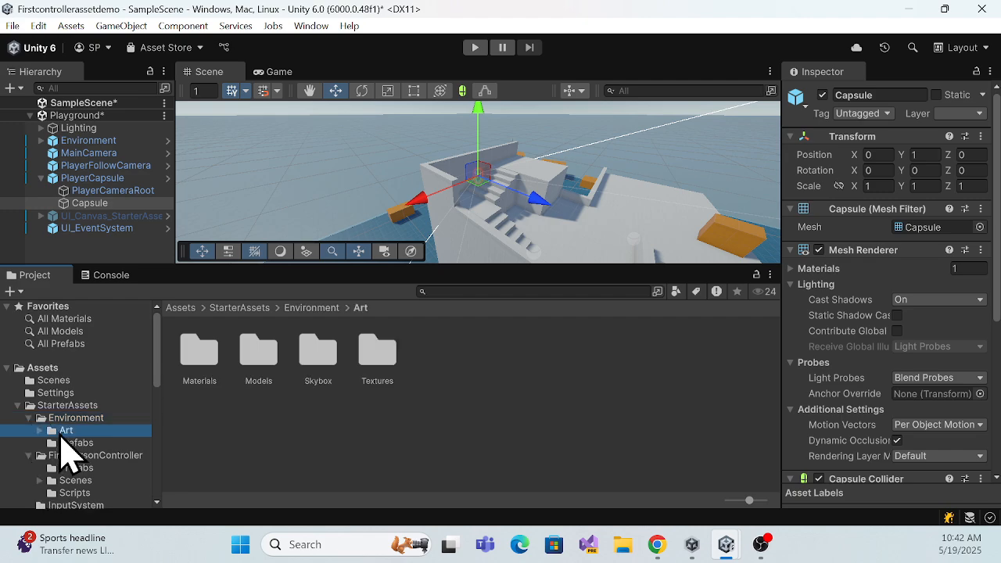
click(205, 371)
double_click(206, 372)
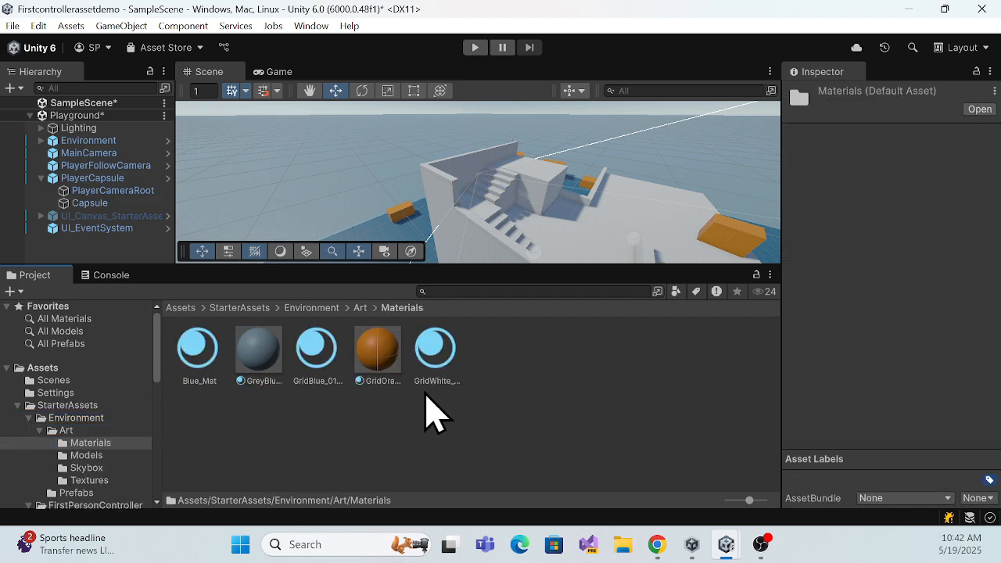
click(549, 377)
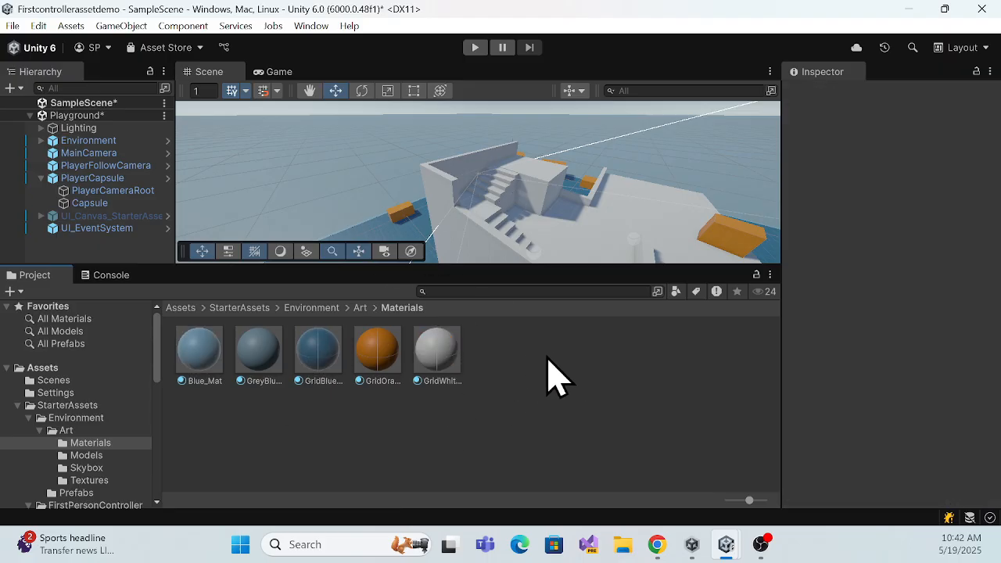
- Select all five environment materials, locate the Convert Selected Built-in Materials to URP command without running it, and clear the selection
click(199, 363)
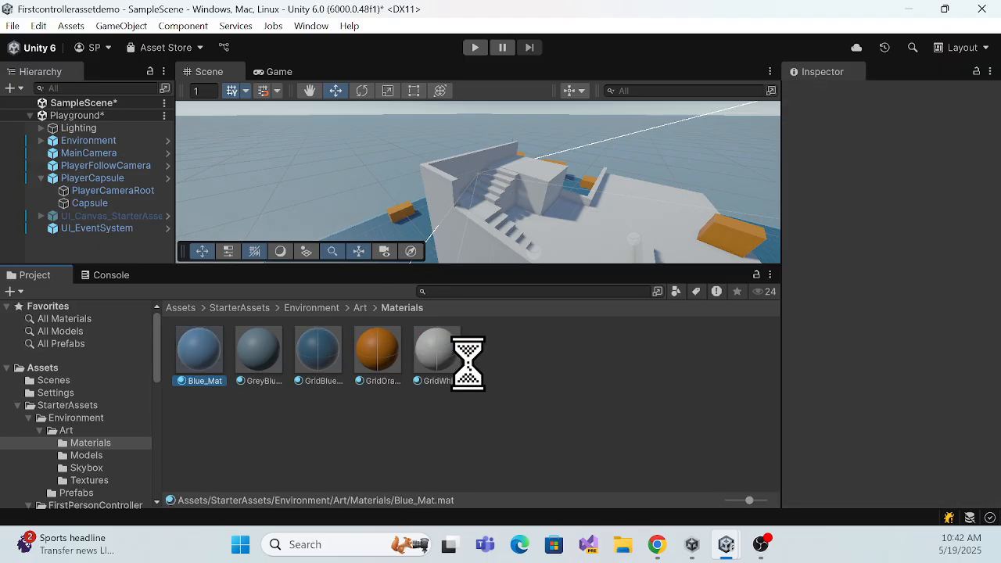
key(ctrl+a)
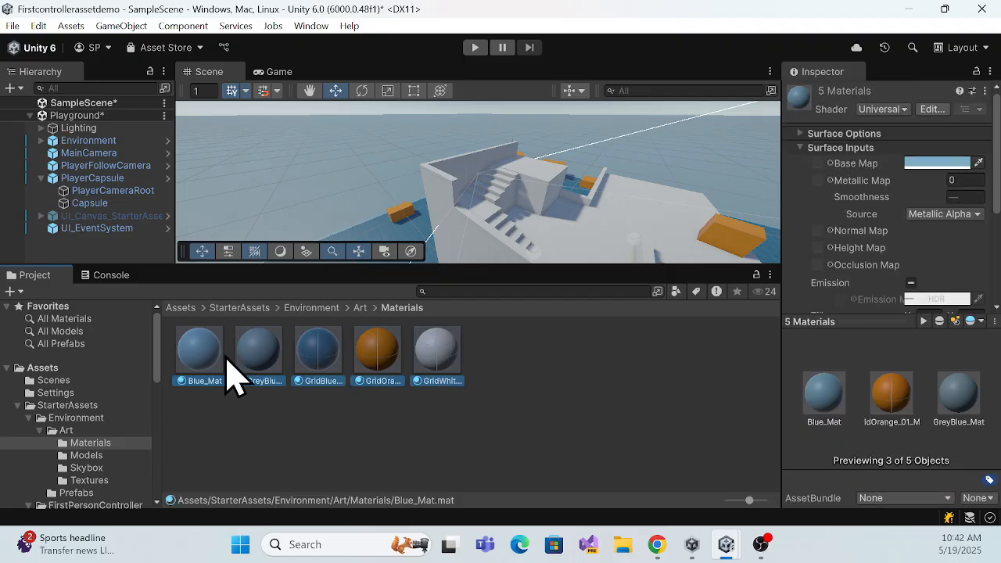
click(71, 26)
mouse_move(38, 30)
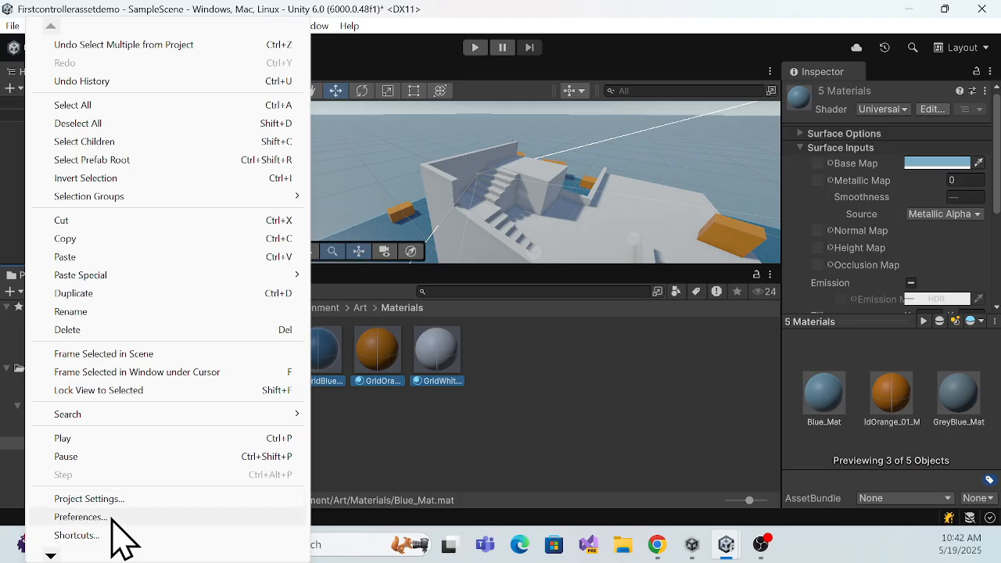
mouse_move(51, 556)
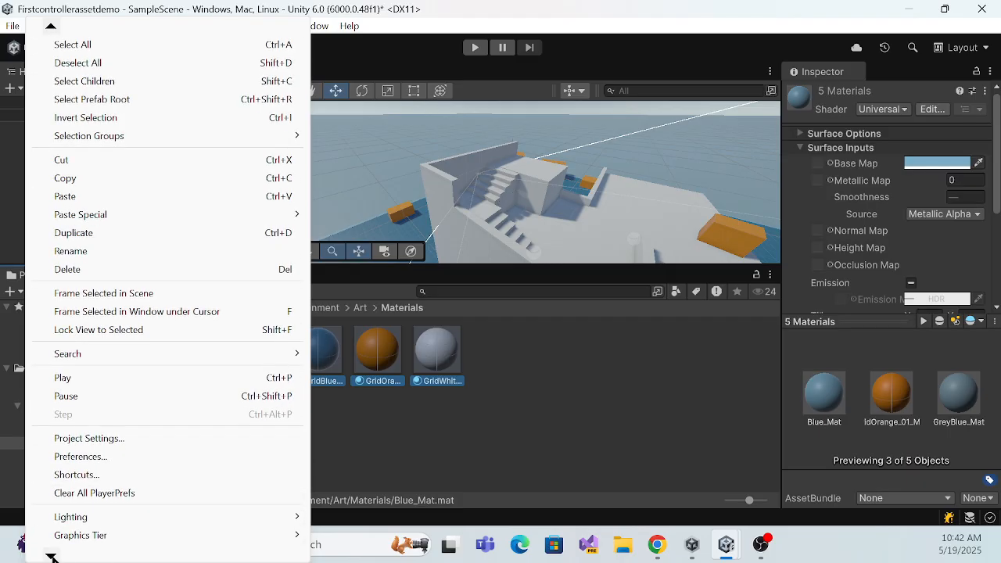
mouse_move(113, 538)
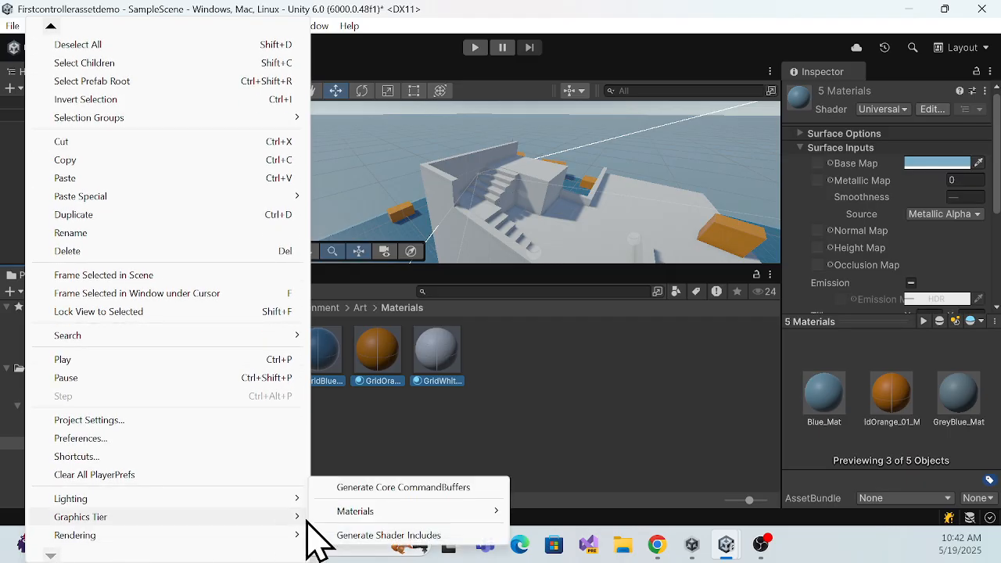
mouse_move(463, 515)
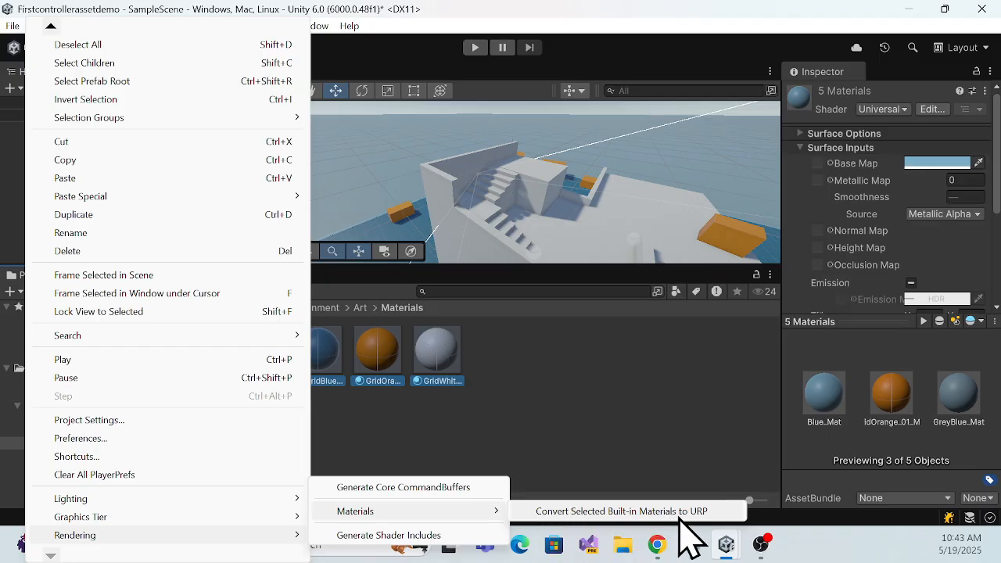
click(592, 395)
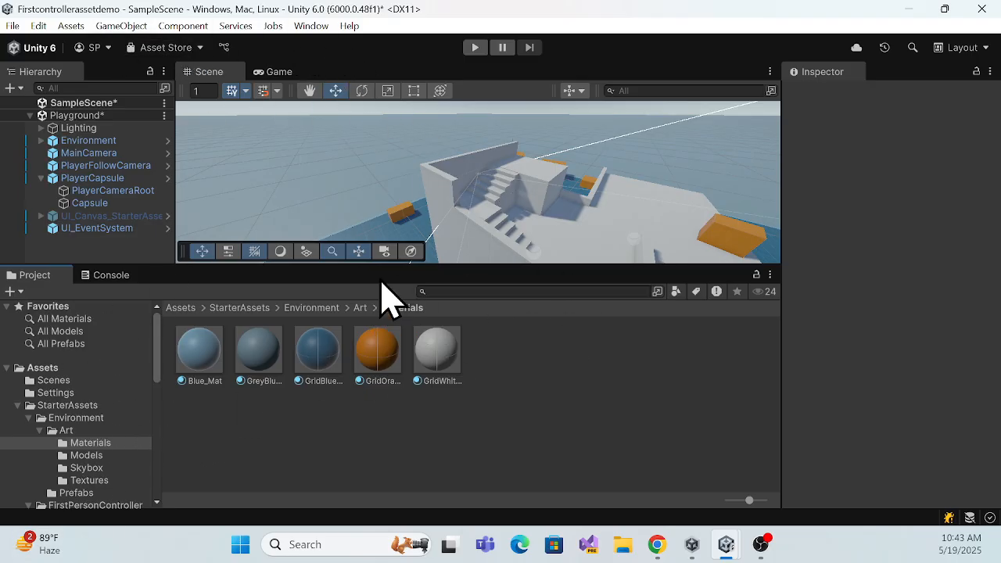
- Start Play mode for the Playground scene and maximize the Game view
mouse_move(437, 264)
mouse_down()
mouse_move(443, 329)
mouse_move(443, 271)
mouse_up()
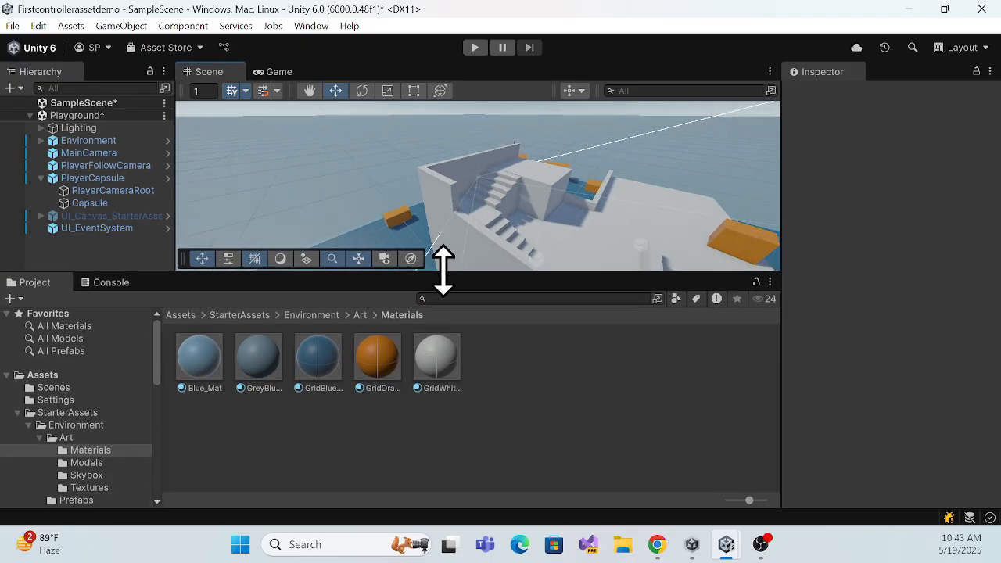
click(476, 47)
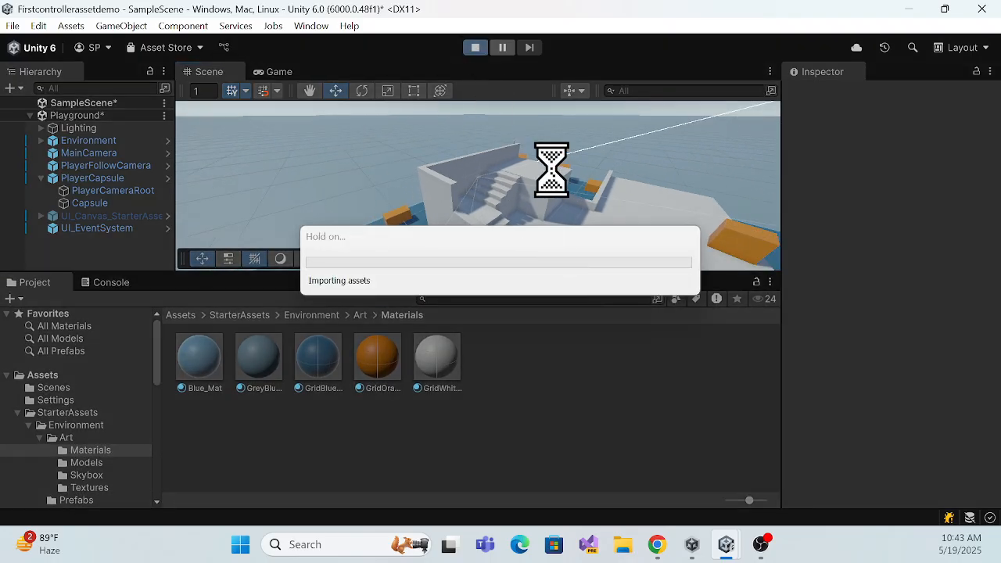
click(770, 71)
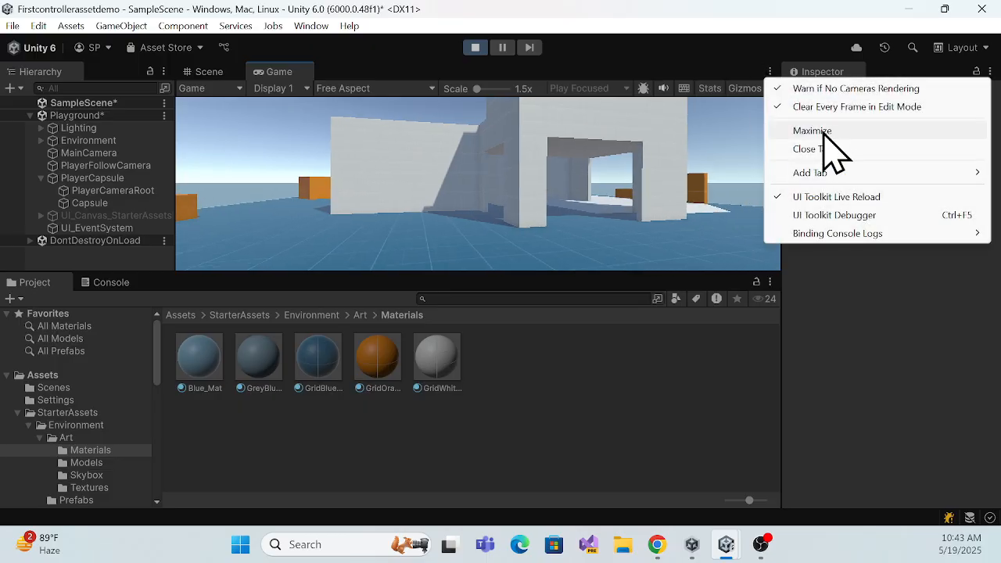
click(813, 130)
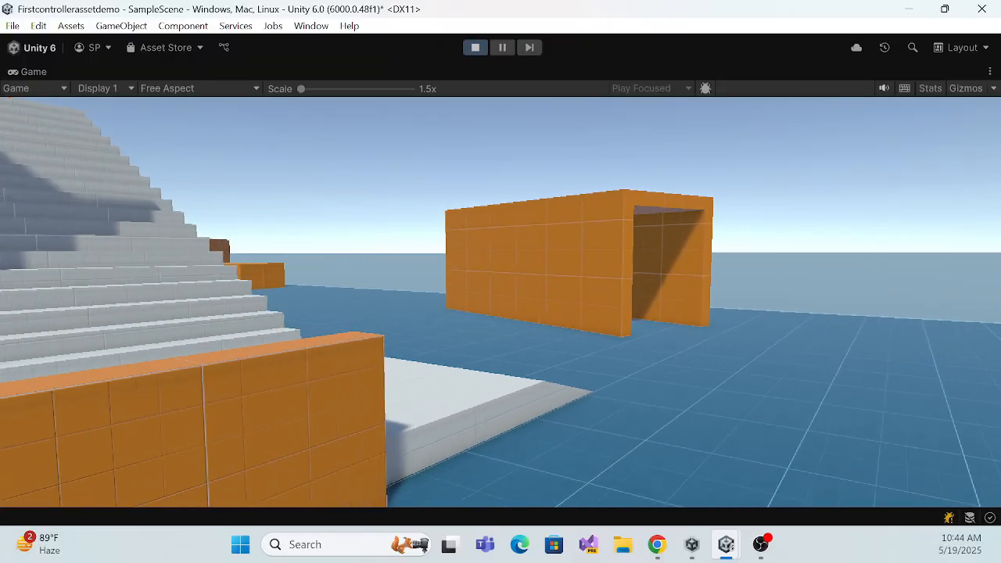
- Test walking and jumping by moving the player past the orange tunnel, up the large staircase and onto an orange block
key(w)
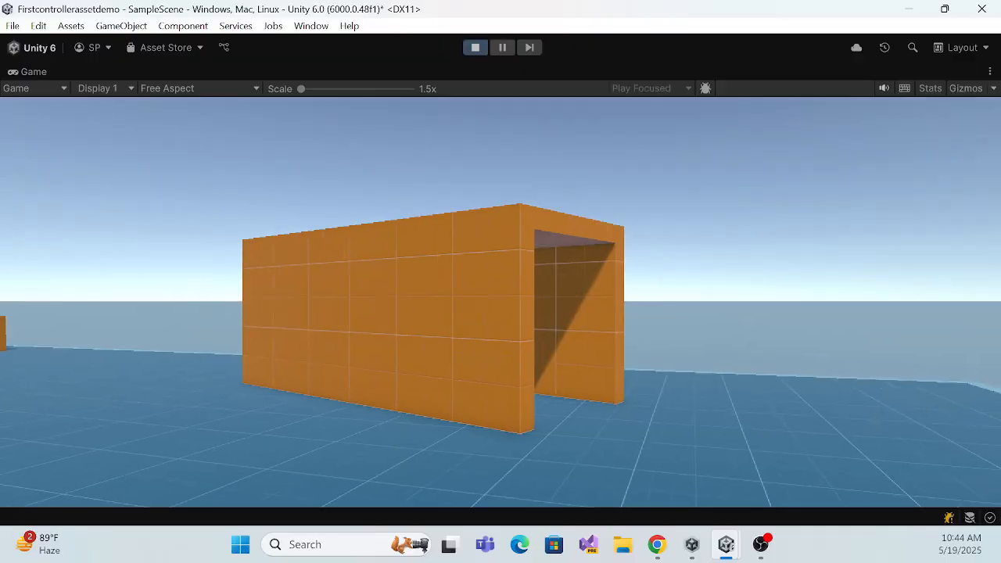
key(w)
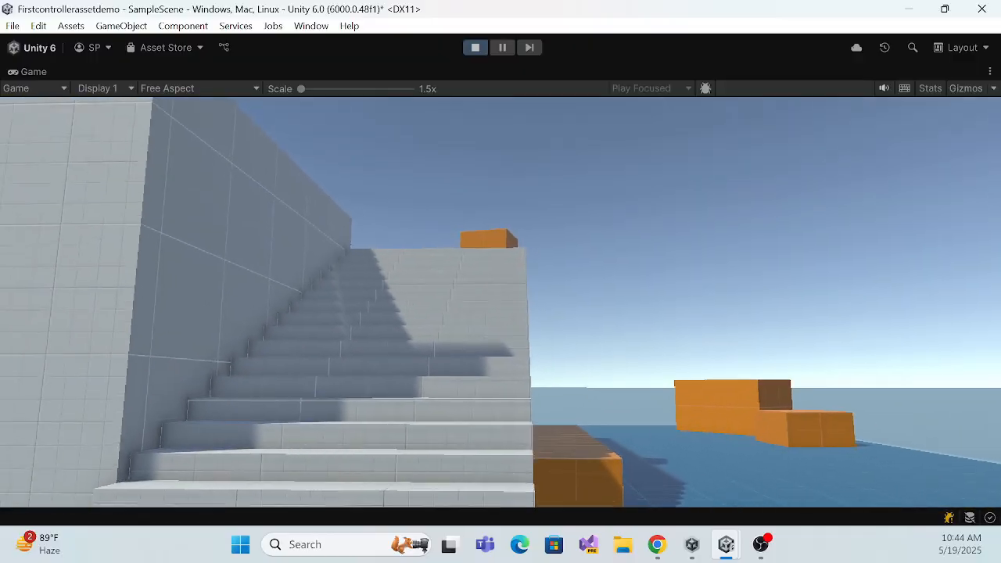
key(w)
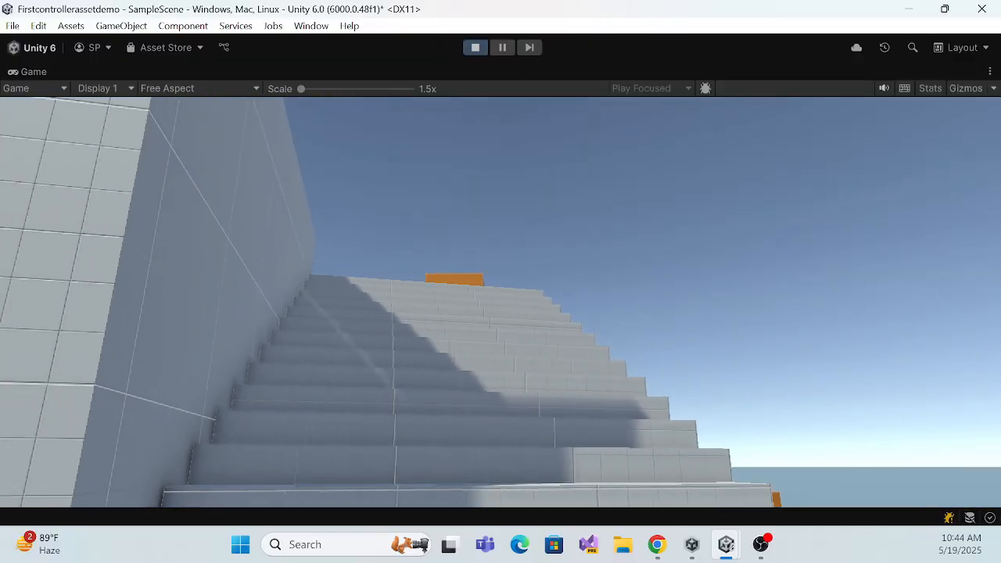
key(w)
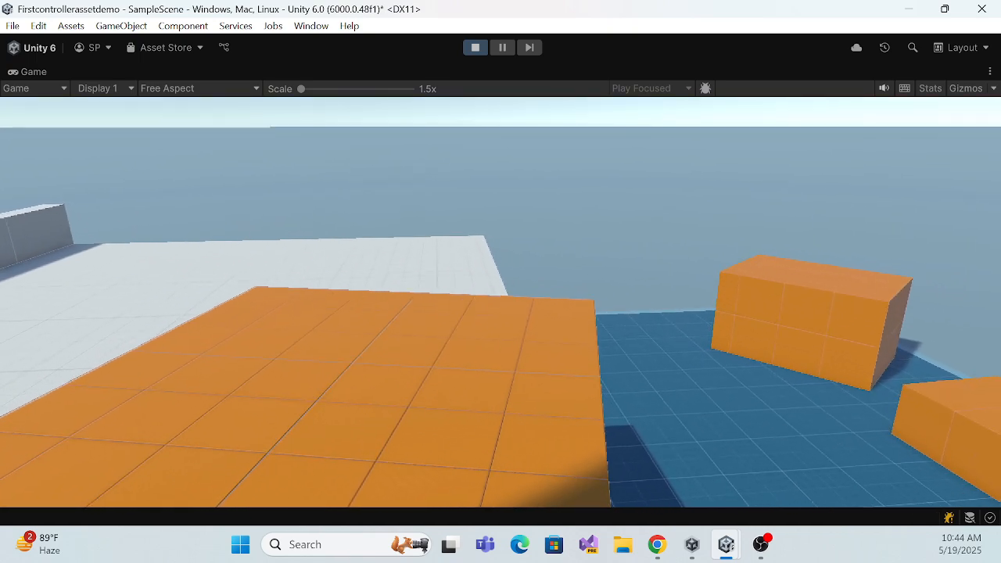
key(space)
key(space)
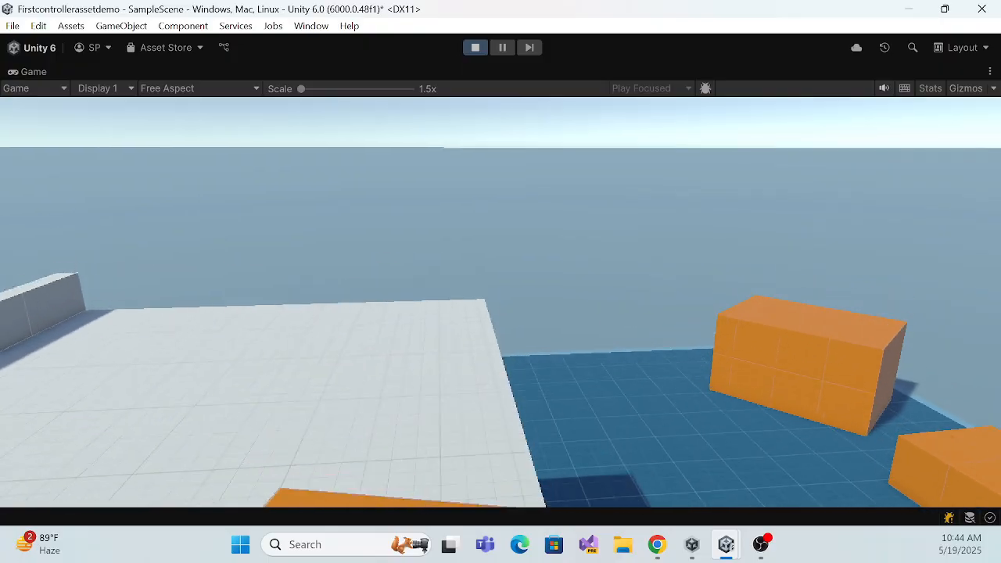
key(space)
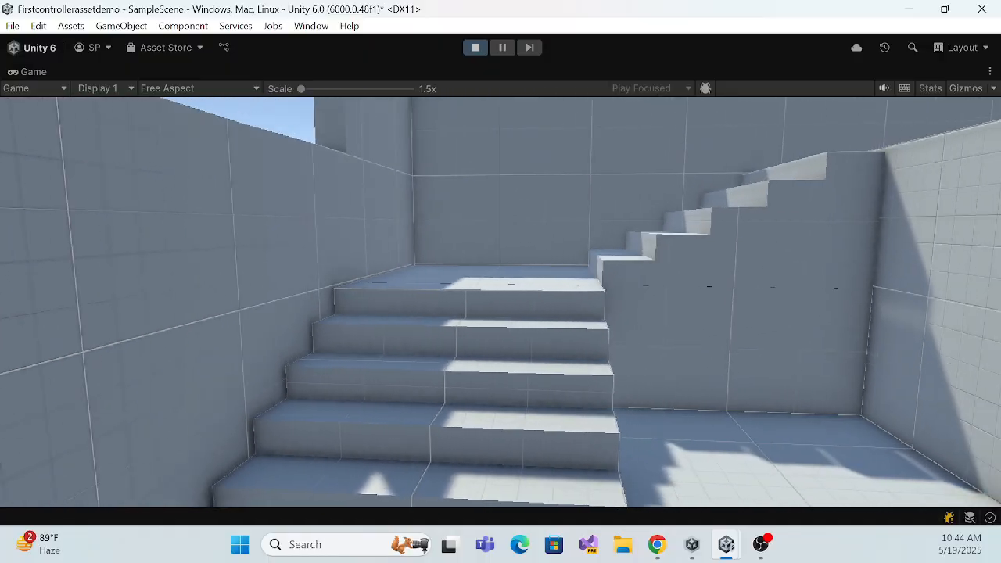
- Test strafing and forward movement on the enclosed staircase, and walk the player across the blue ground
key(d)
key(a)
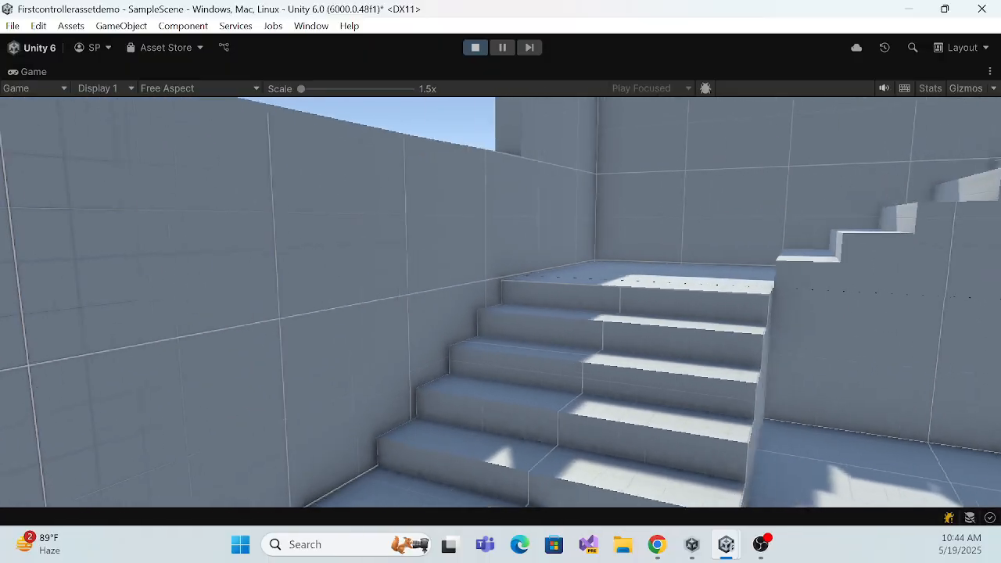
key(w)
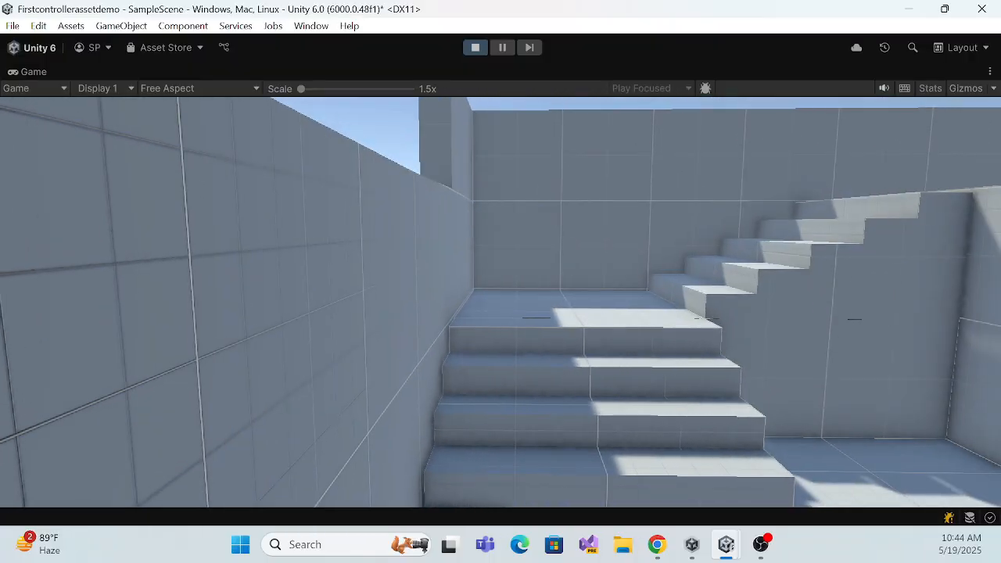
key(w)
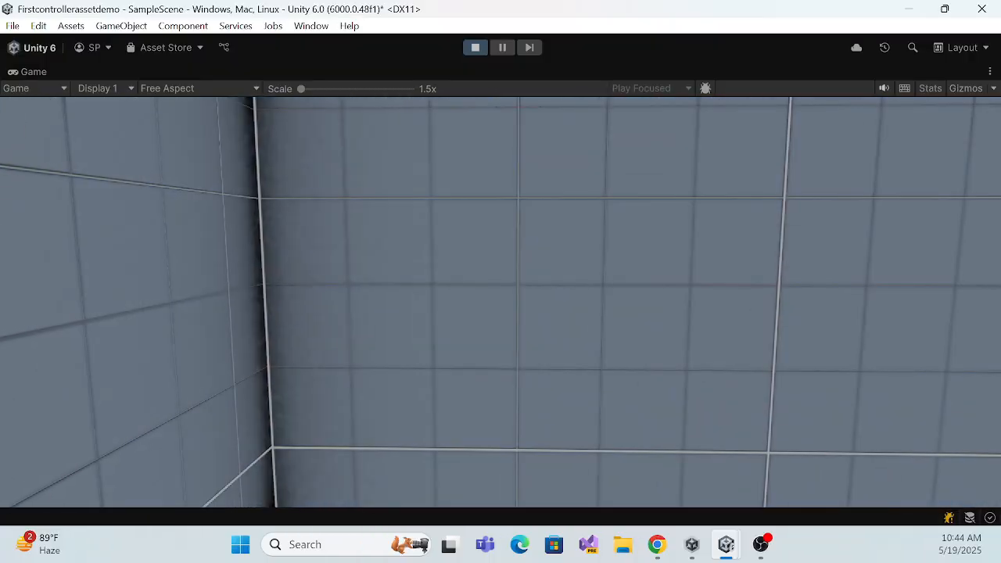
key(w)
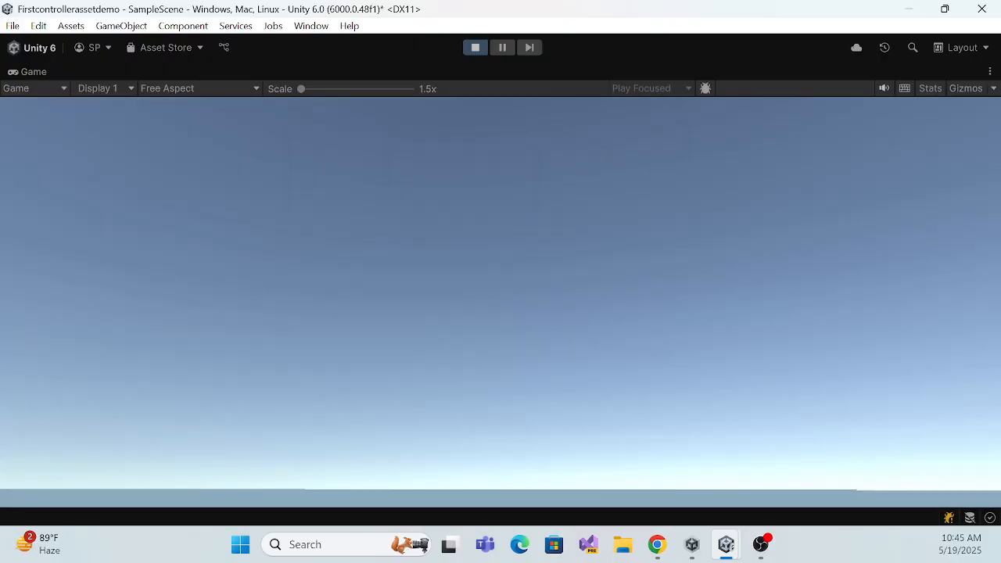
key(w)
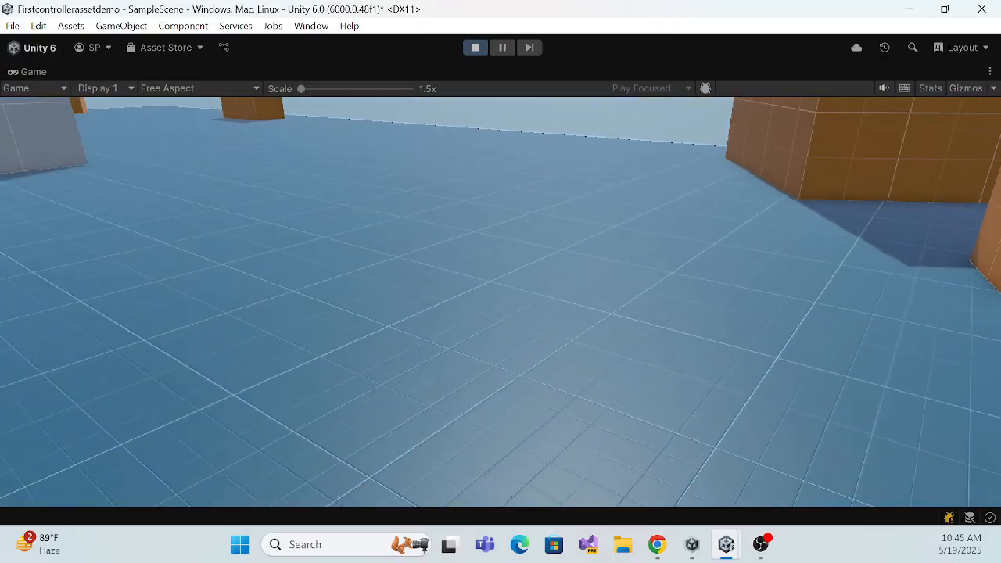
key(w)
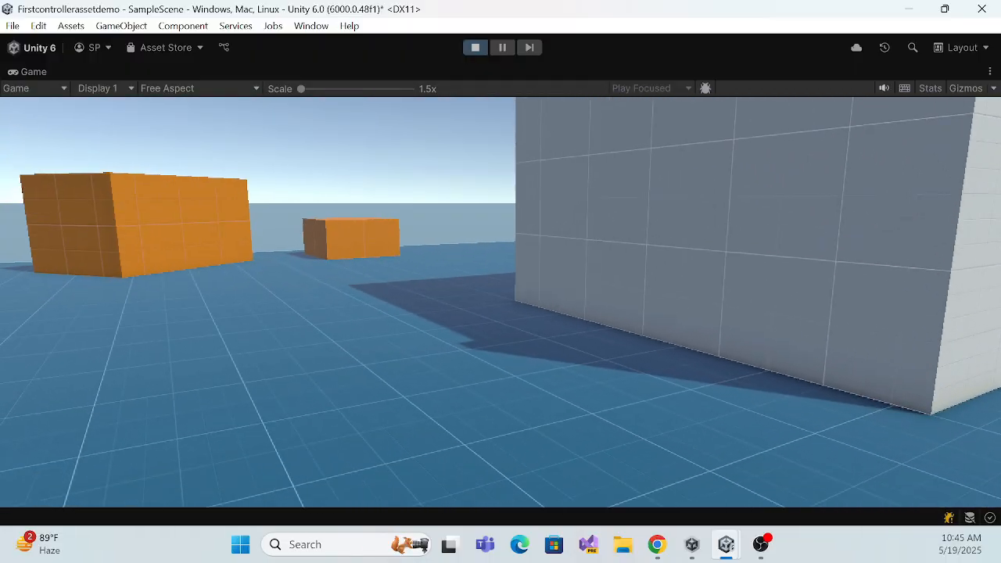
- Release the mouse cursor from the running Game view
key(Escape)
click(850, 108)
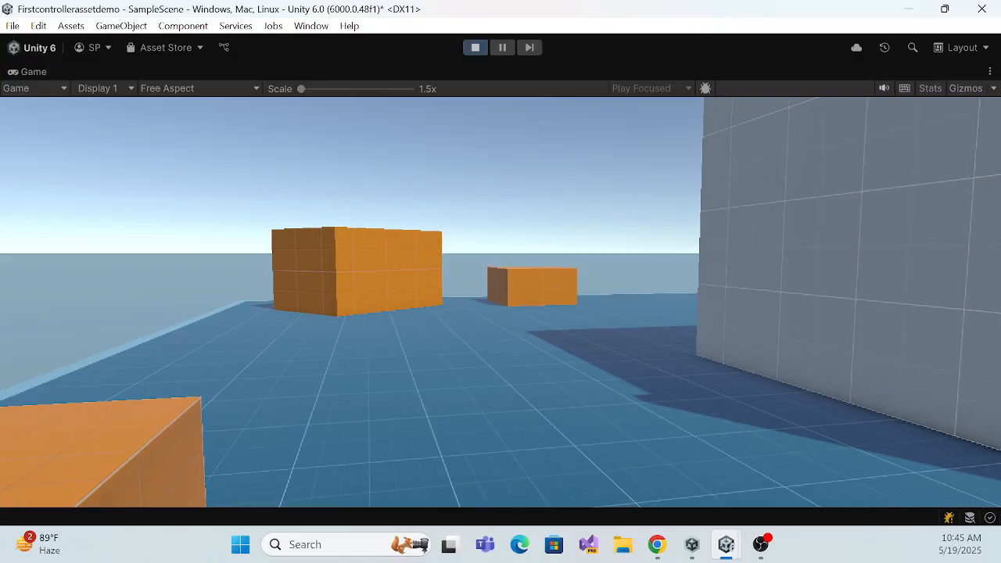
key(Escape)
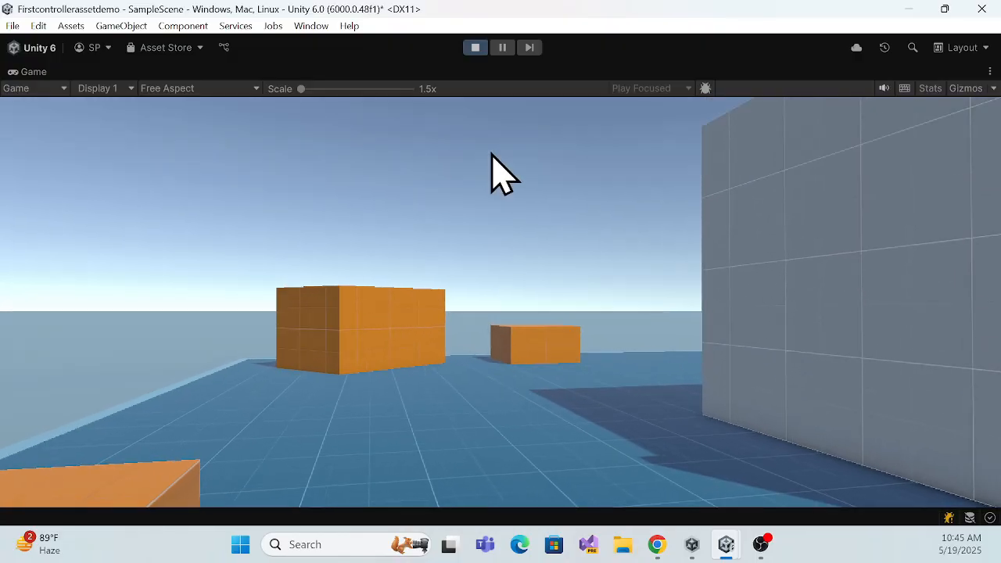
- Stop Play mode and frame the Capsule child of PlayerCapsule in the Scene view
click(474, 48)
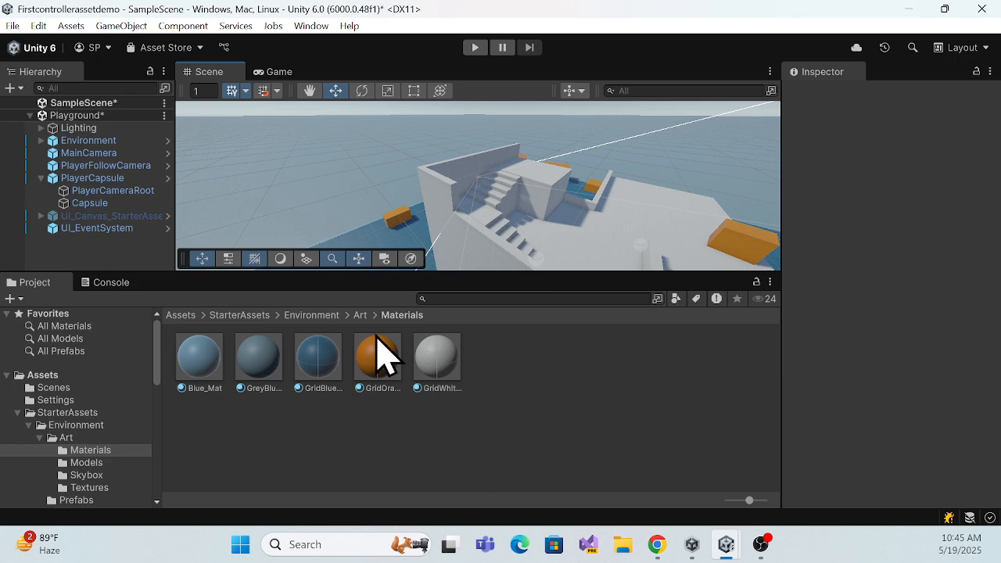
double_click(92, 203)
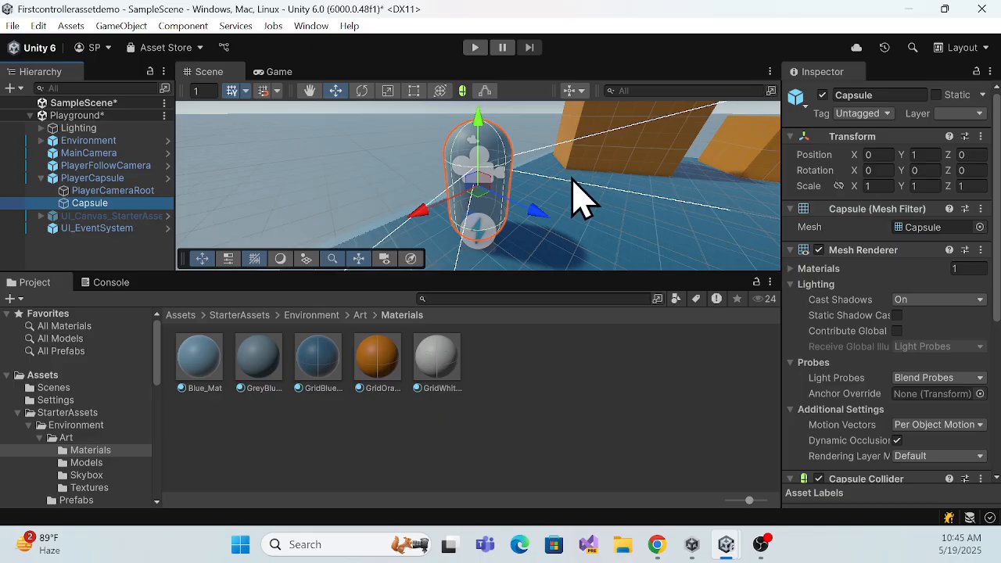
- Switch to Chrome and replace the Asset Store search text with "FREE GUN ASSE" on the search results page
click(909, 16)
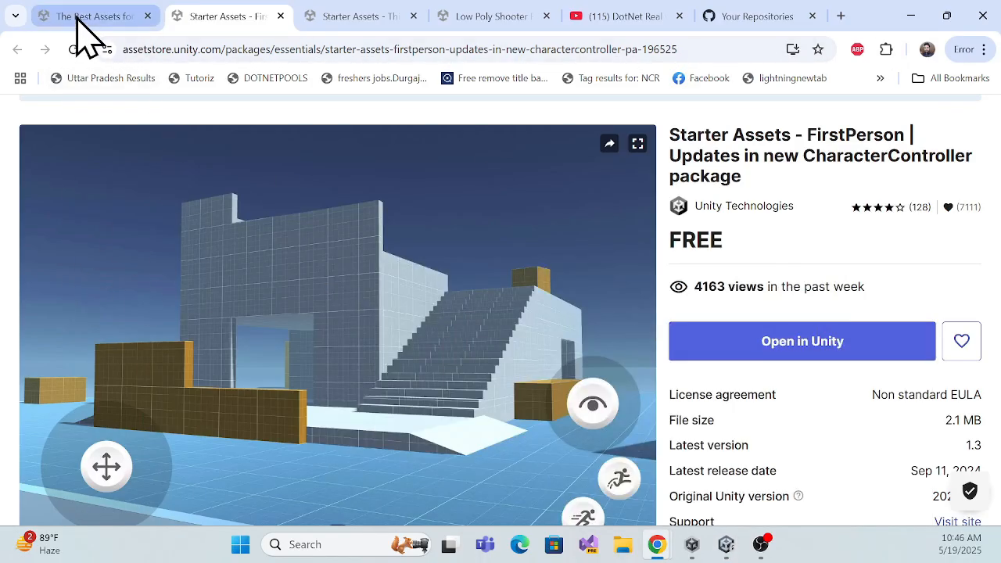
click(77, 17)
scroll(313, 242, up, 5)
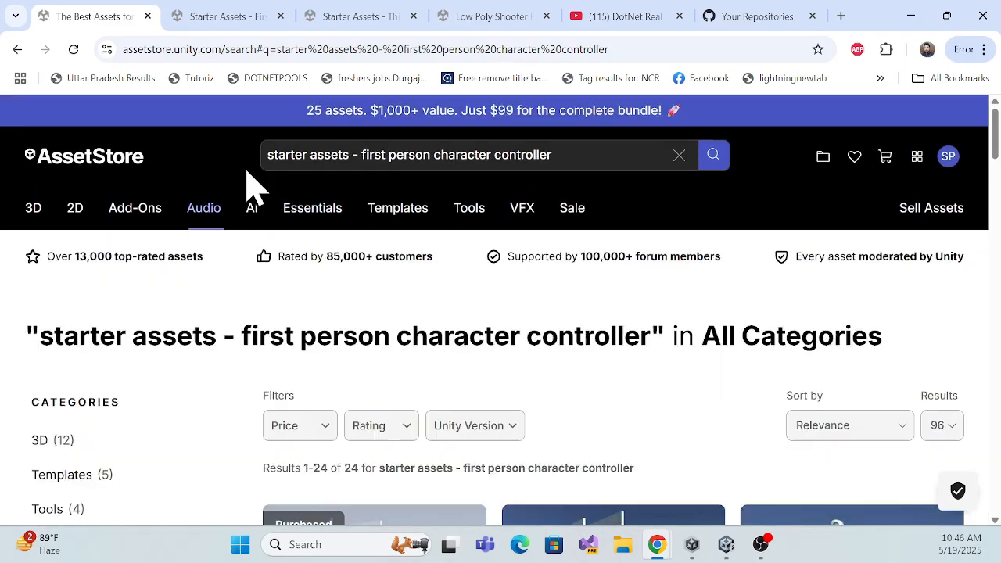
click(679, 155)
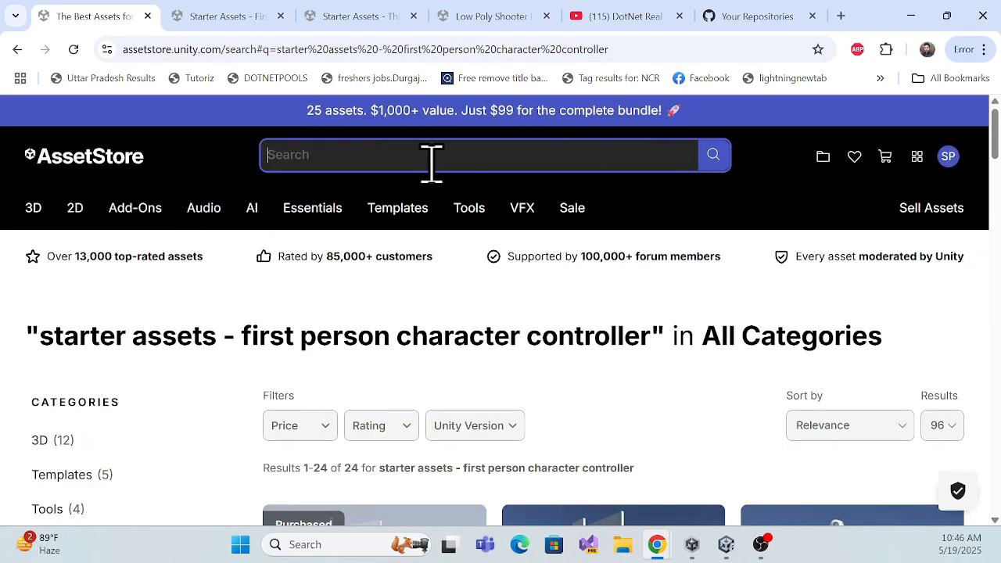
text(FREE GUN ASS)
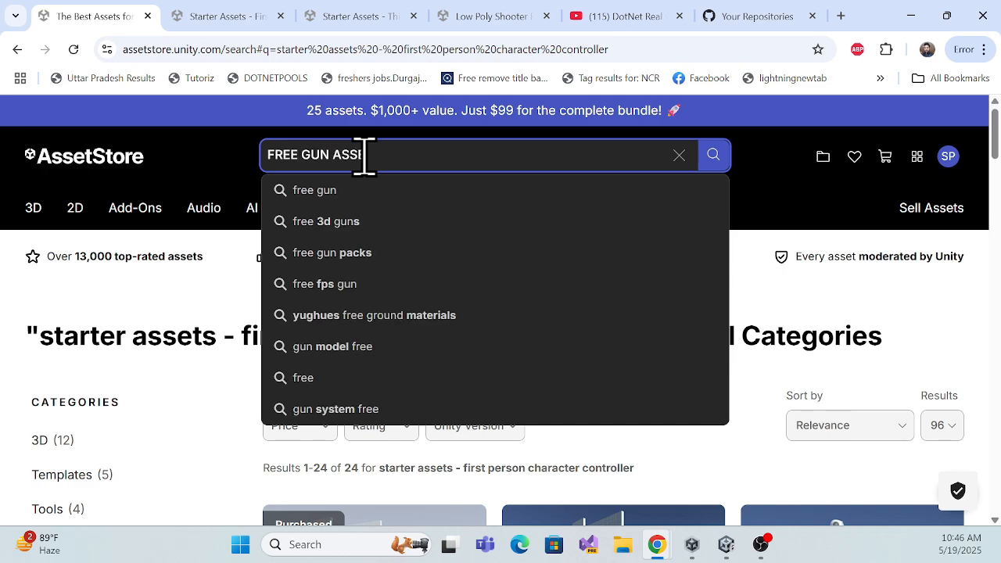
key(BackSpace)
text(E)
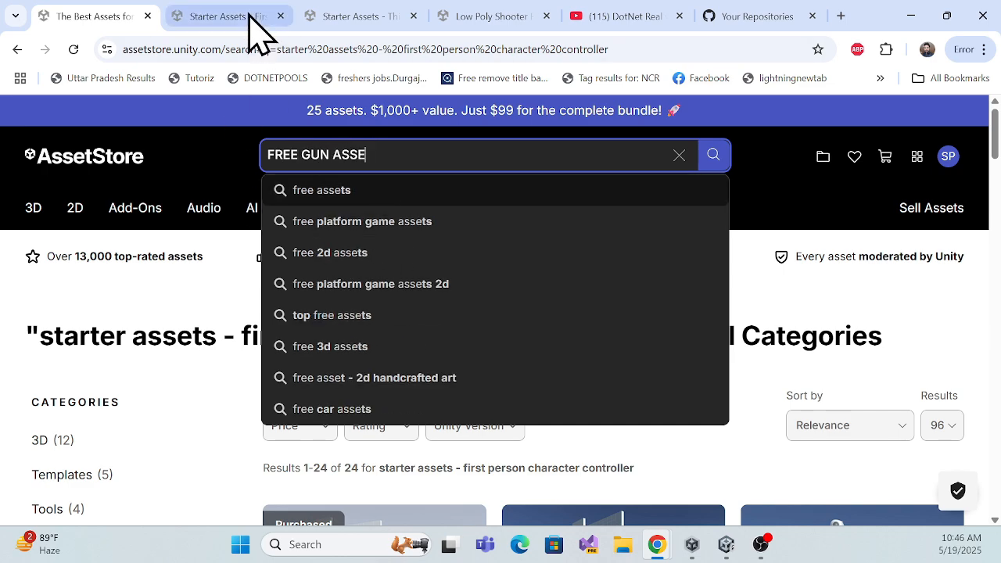
- Examine the already open Low Poly Shooter Pack - Free Sample page, including its title, preview images and package details
click(360, 19)
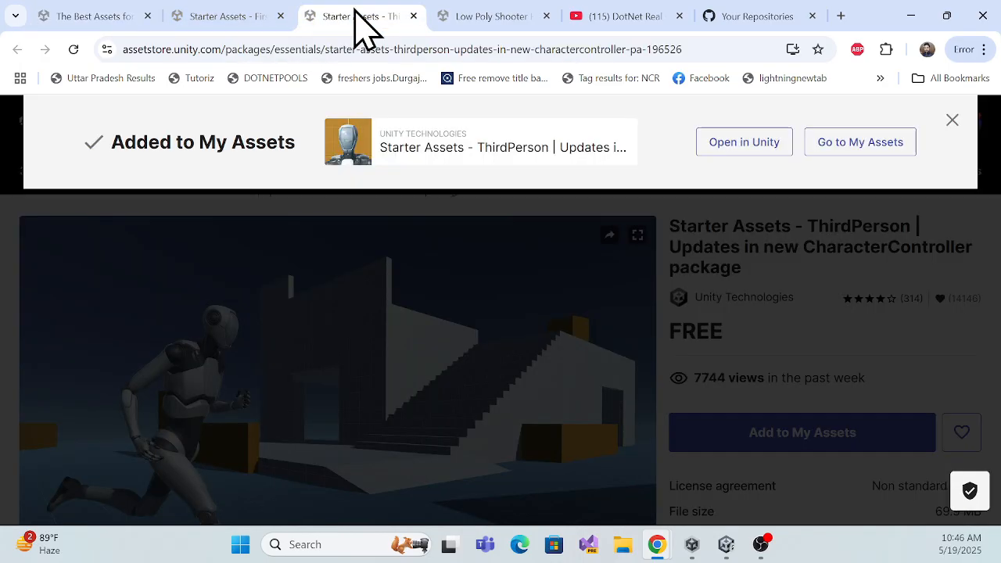
click(489, 19)
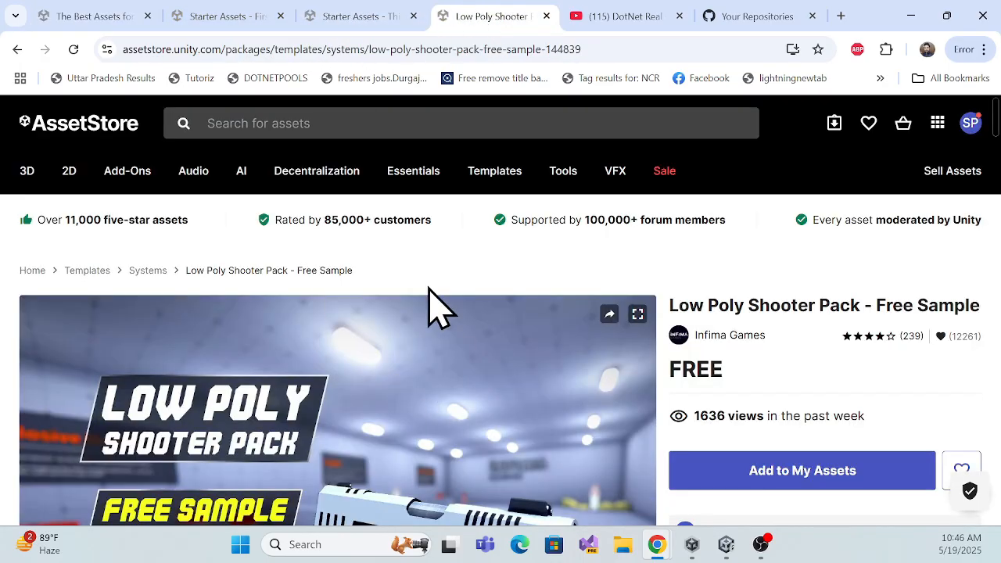
scroll(438, 301, down, 2)
scroll(446, 290, down, 3)
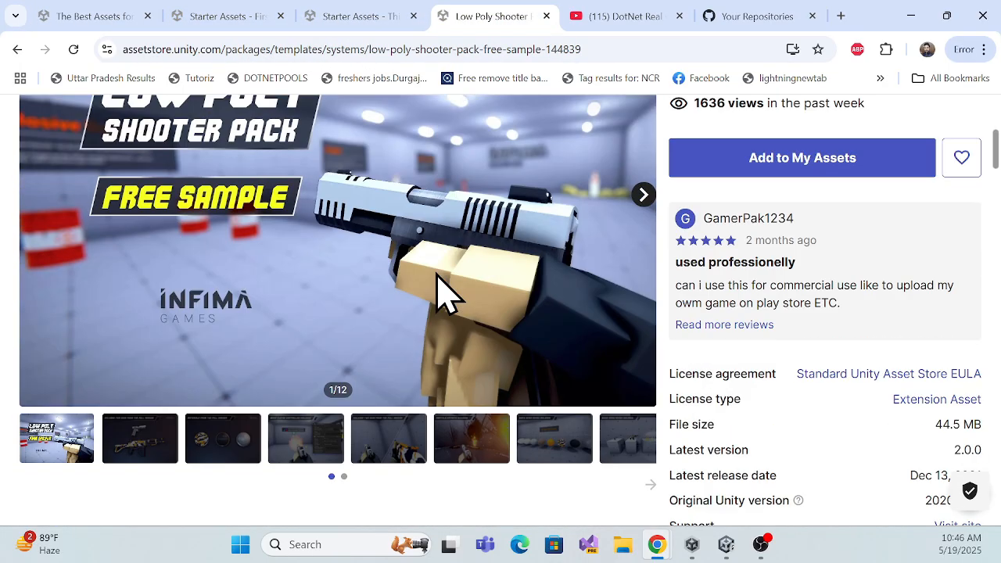
scroll(446, 290, up, 5)
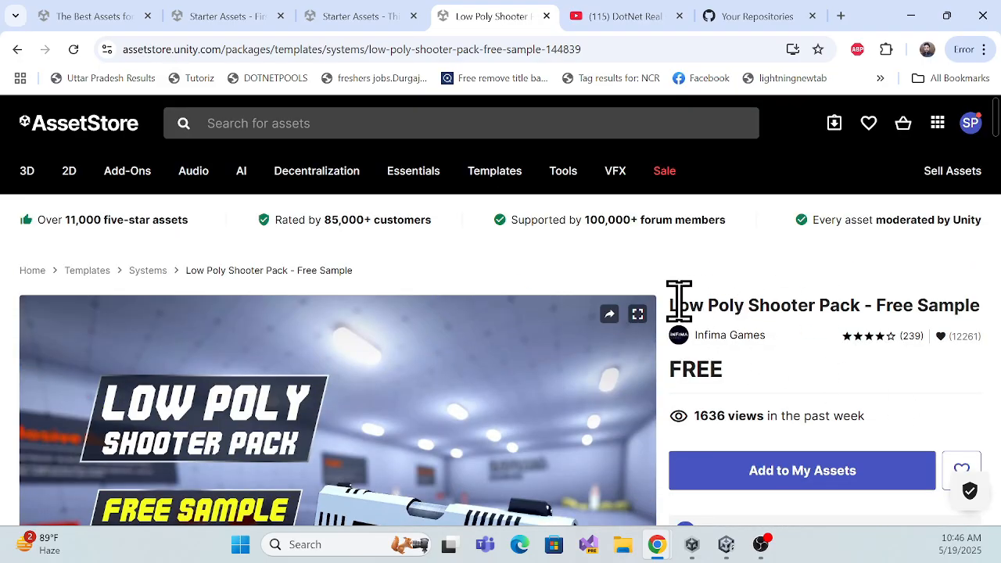
drag(670, 305, 991, 321)
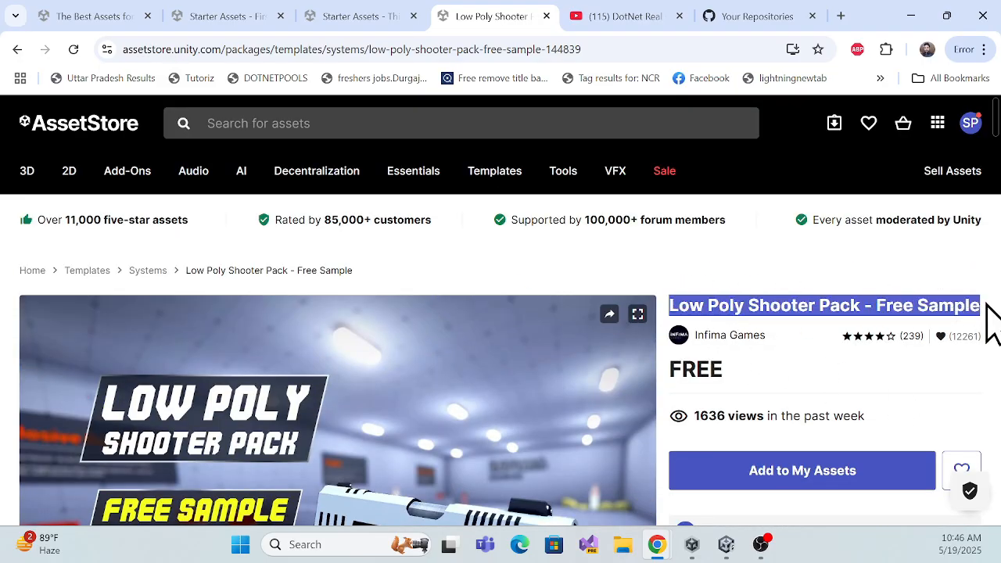
scroll(805, 352, down, 6)
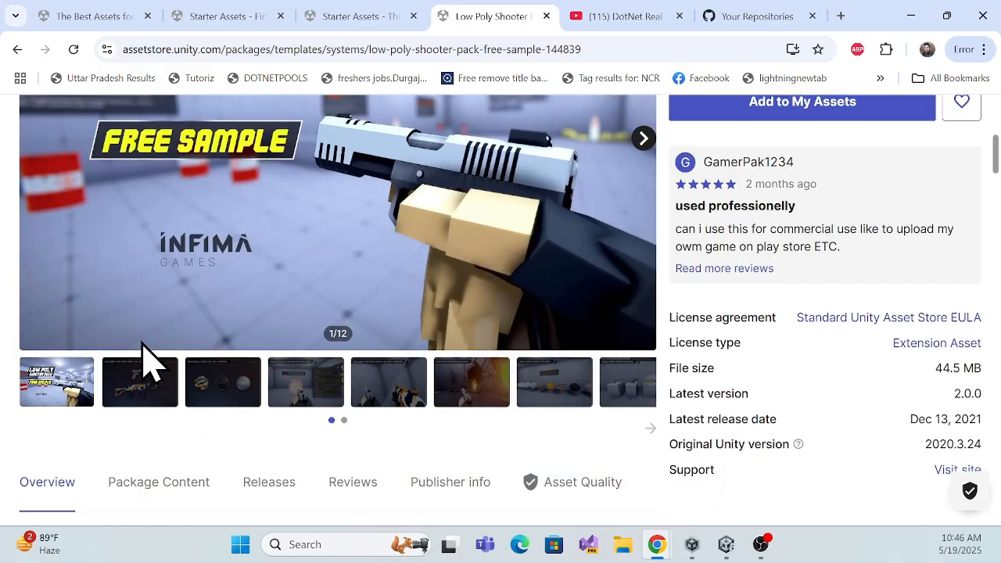
scroll(242, 336, up, 6)
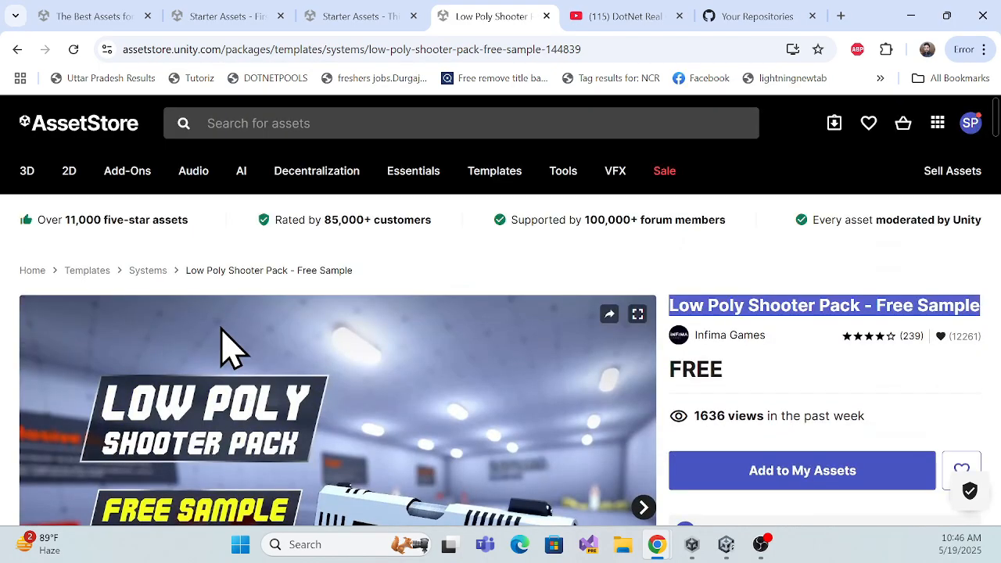
- Return to the Asset Store search page, complete the query as "FREE GUN ASSET" and run the search
click(224, 15)
click(95, 17)
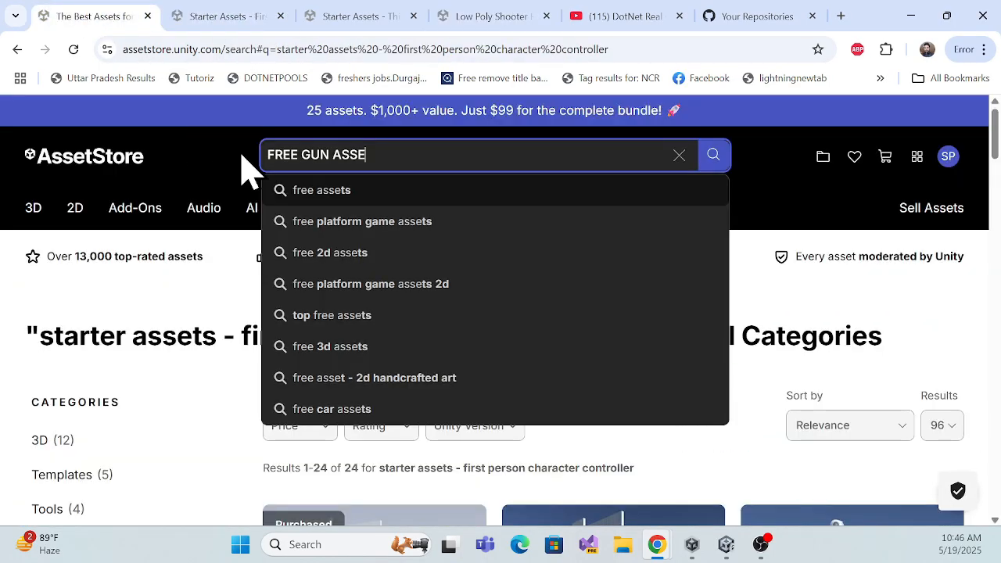
text(T)
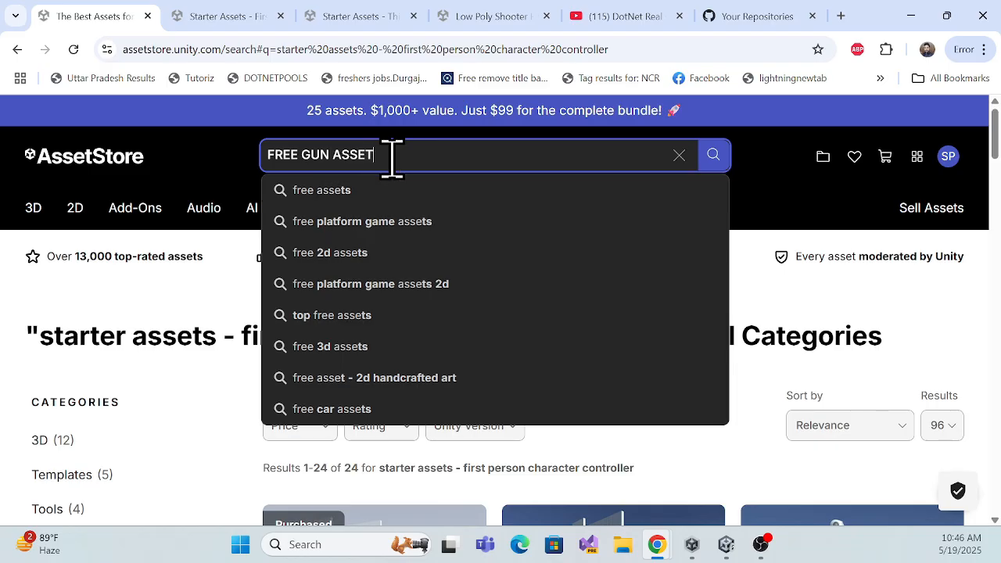
key(Return)
- Browse the free gun search results for a suitable weapon pack, and return to the first row of assets
mouse_move(579, 209)
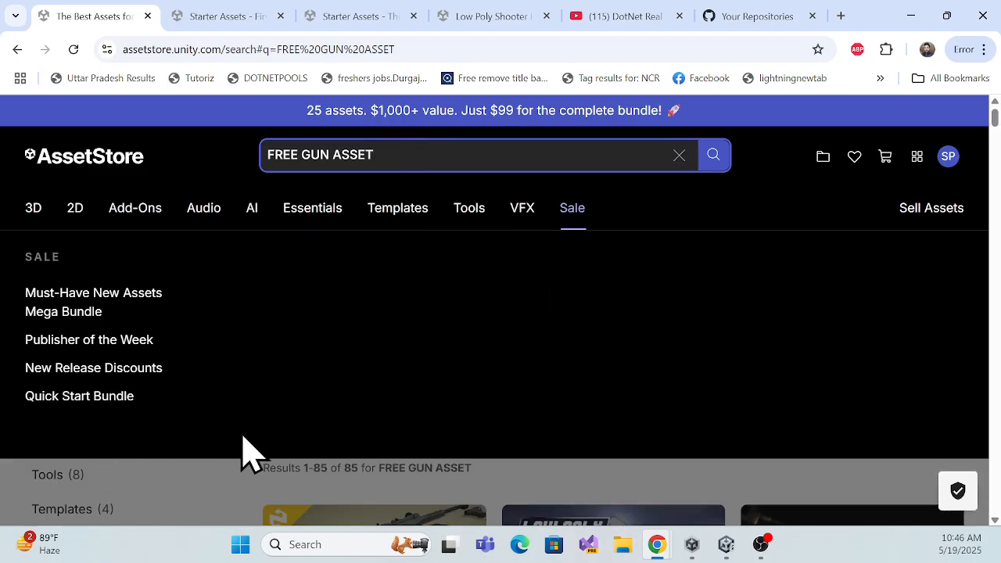
scroll(391, 415, down, 2)
scroll(391, 415, up, 2)
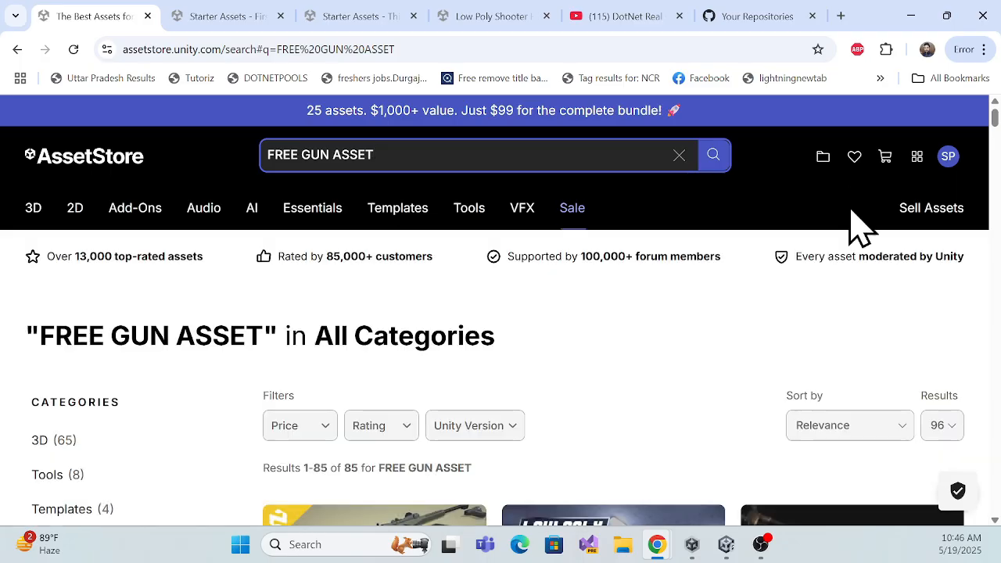
scroll(594, 322, down, 2)
scroll(579, 392, down, 1)
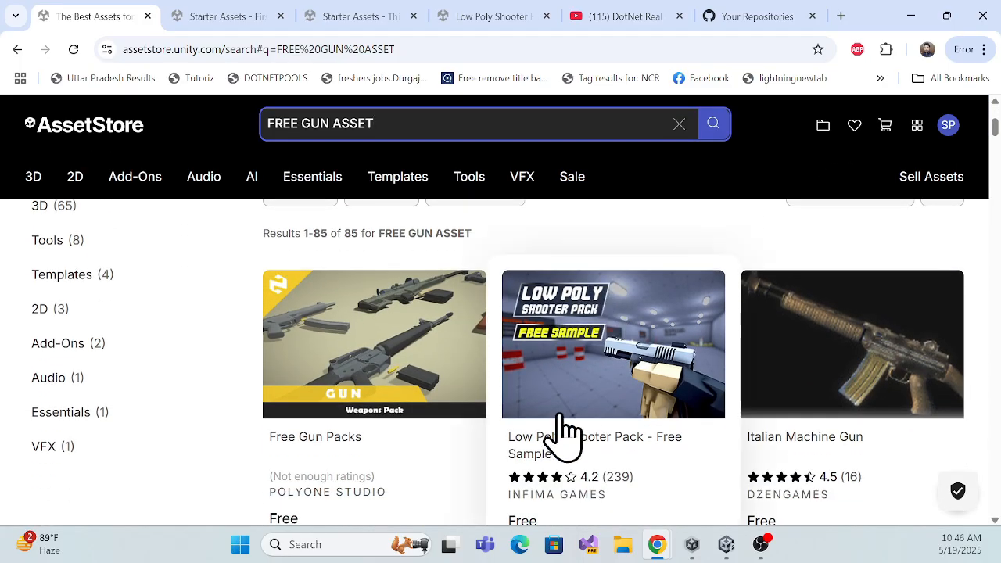
scroll(626, 368, down, 1)
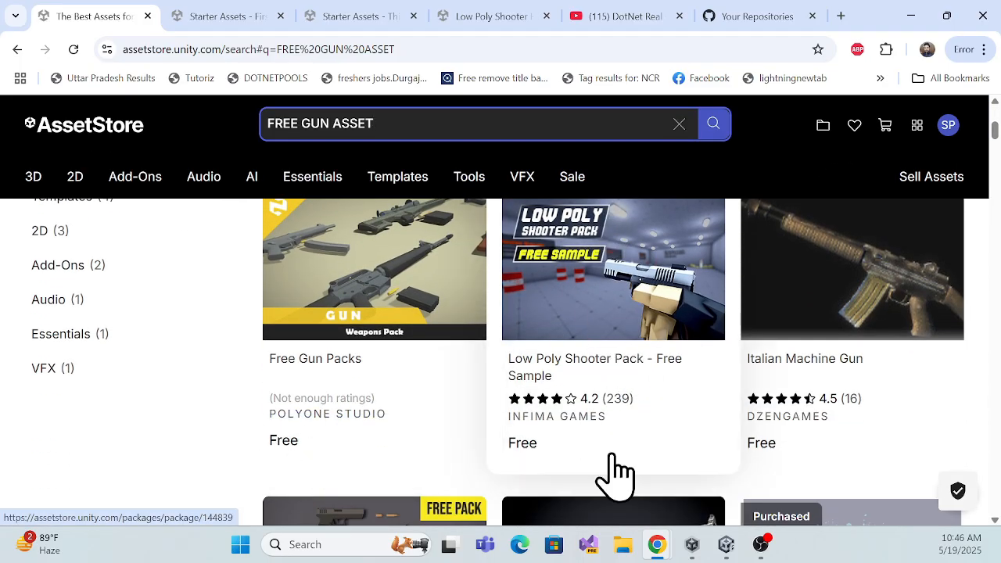
scroll(769, 386, down, 5)
scroll(792, 420, down, 12)
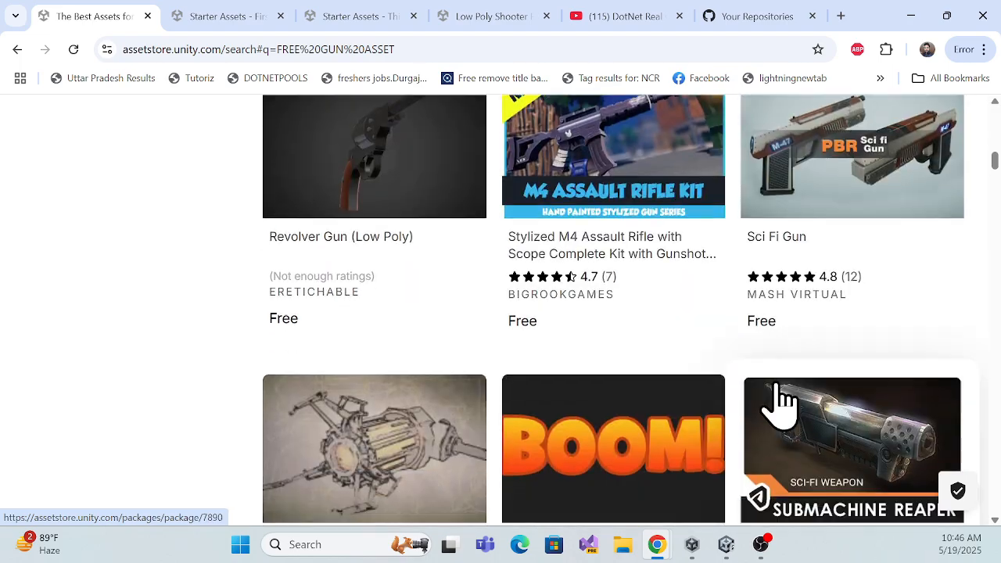
scroll(778, 403, down, 13)
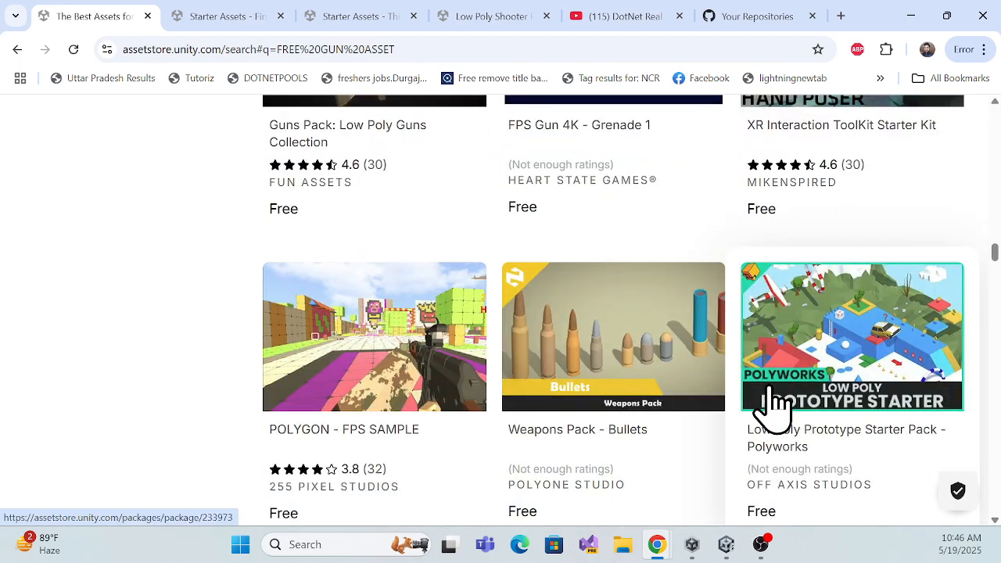
scroll(774, 403, down, 14)
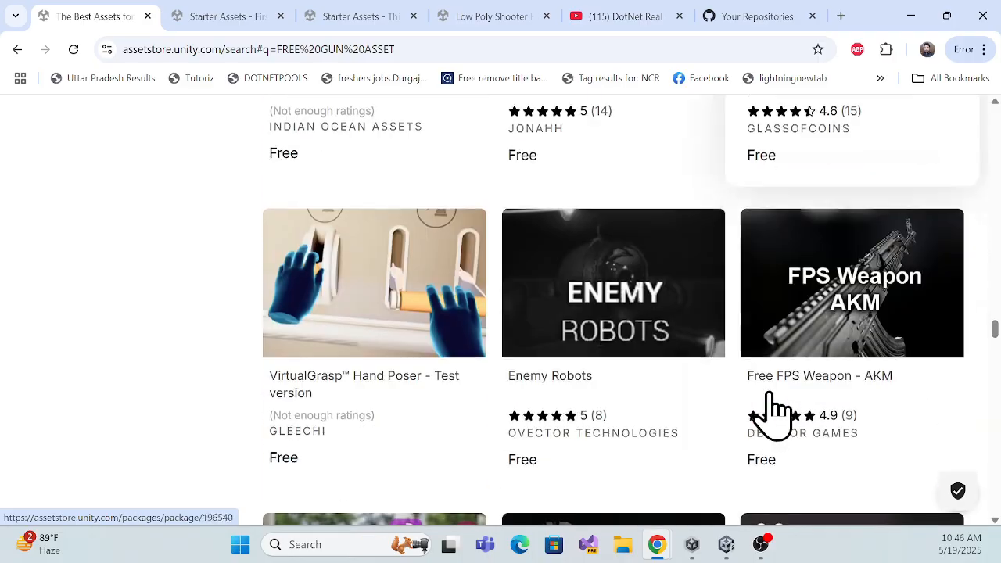
scroll(774, 414, down, 12)
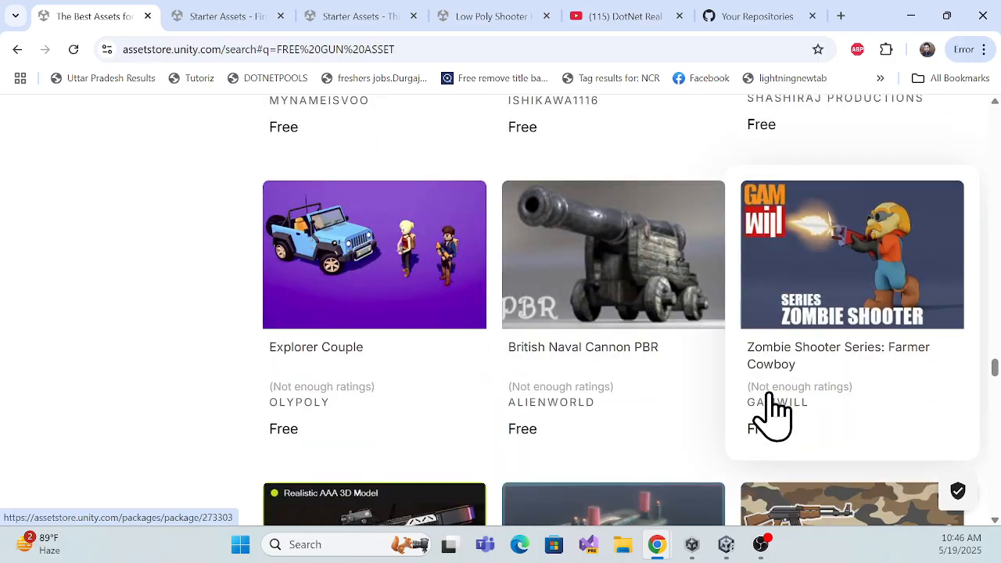
scroll(995, 383, down, 3)
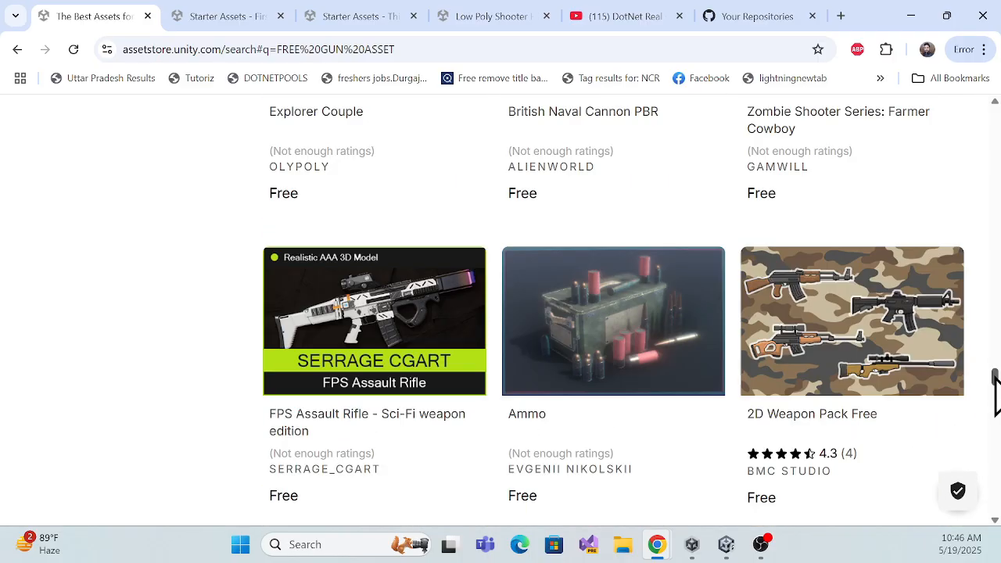
drag(995, 377, 996, 232)
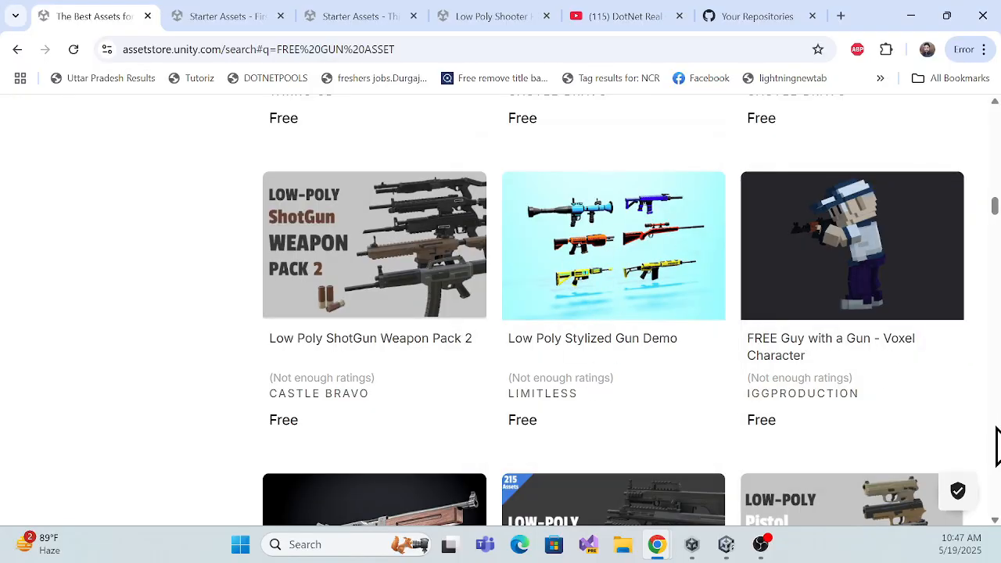
drag(995, 223, 995, 133)
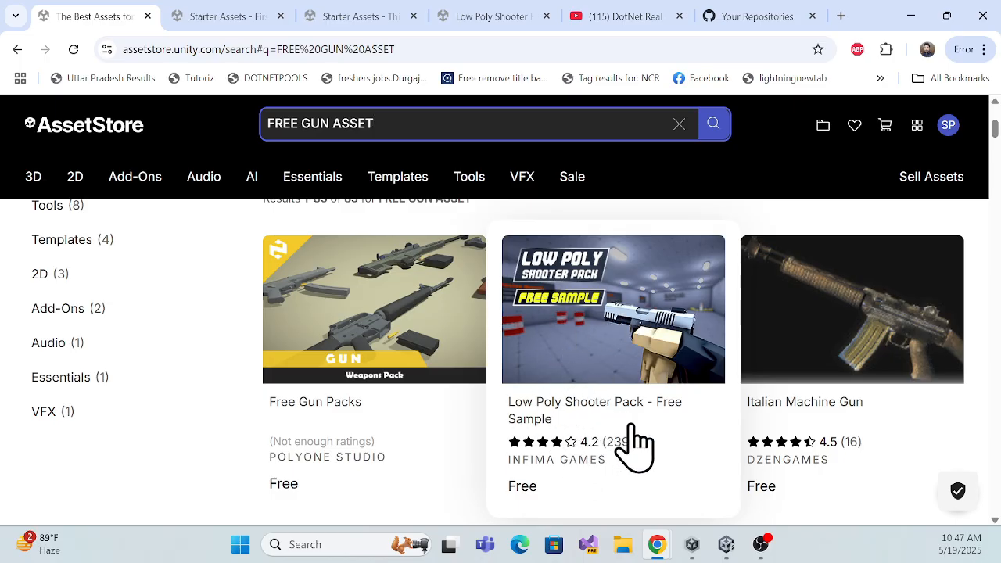
- Open Low Poly Shooter Pack - Free Sample from the results and add it to My Assets, accepting the Terms of Service
scroll(621, 407, down, 1)
click(607, 312)
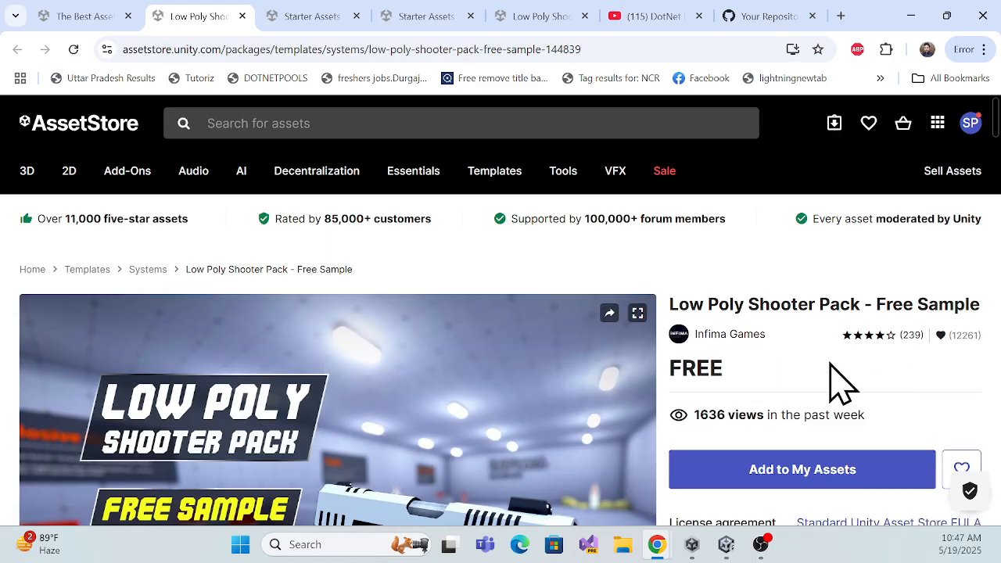
scroll(841, 383, down, 1)
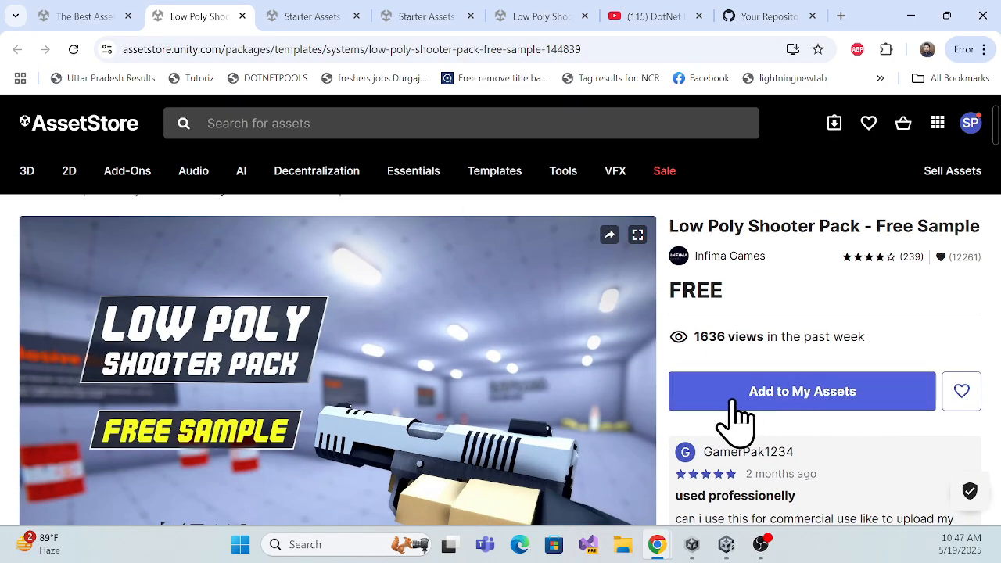
click(798, 397)
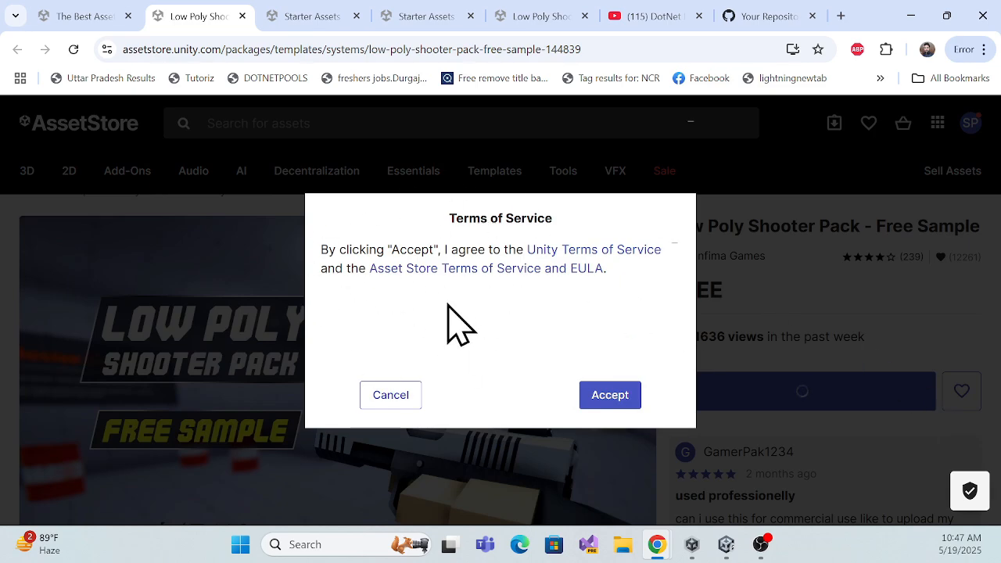
click(617, 396)
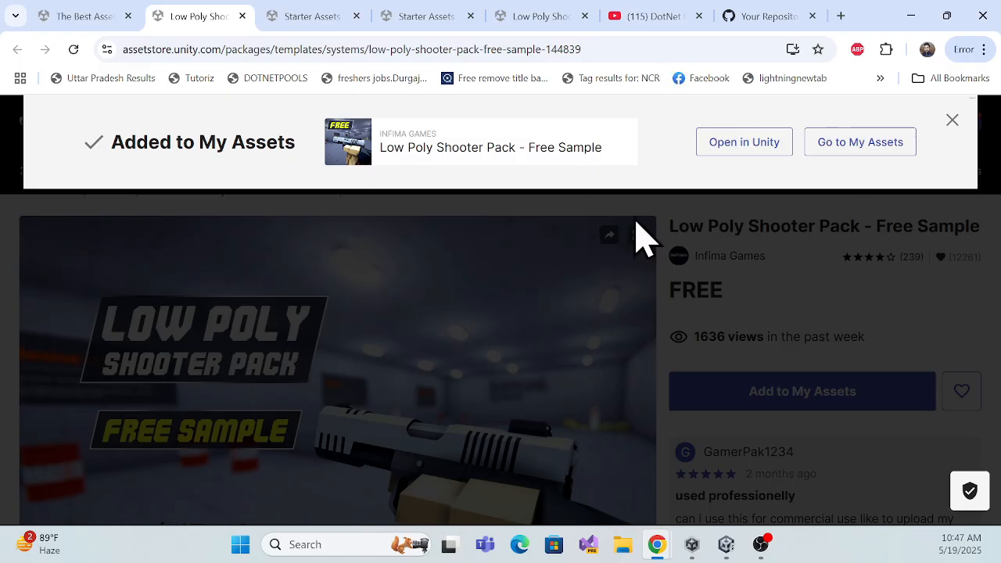
- Open the Low Poly Shooter Pack - Free Sample in Unity's Package Manager and download the package
click(735, 147)
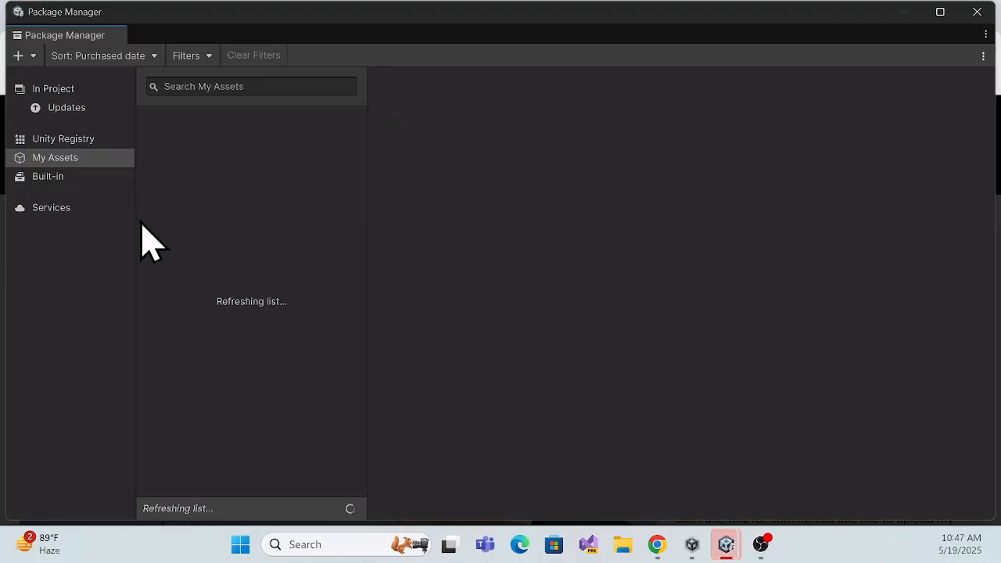
drag(396, 18, 470, 97)
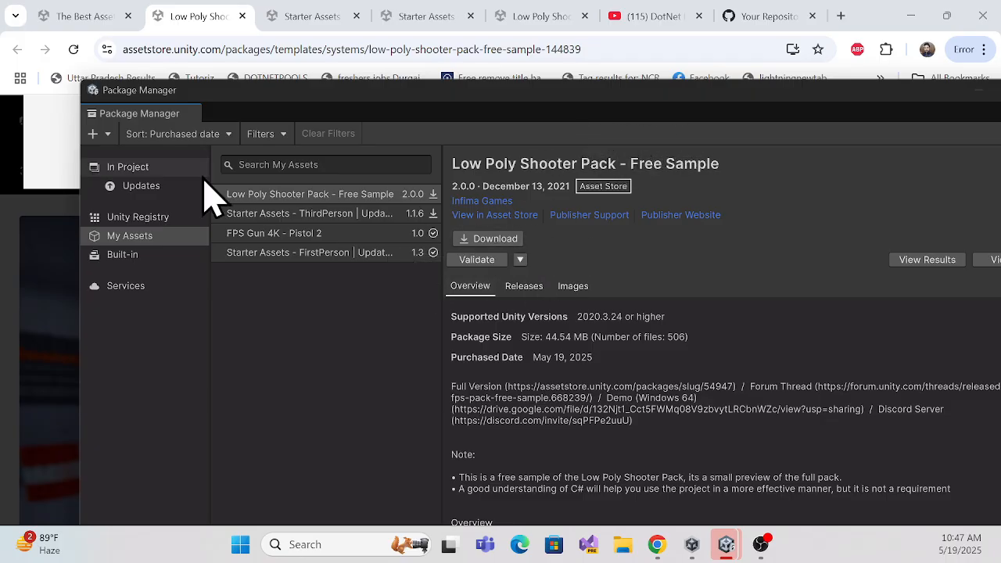
click(513, 241)
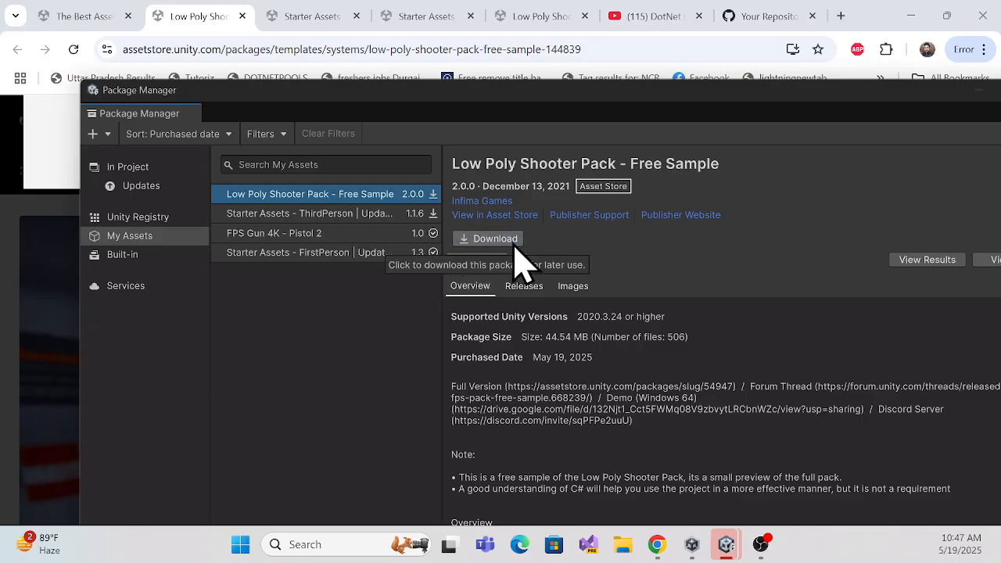
click(493, 240)
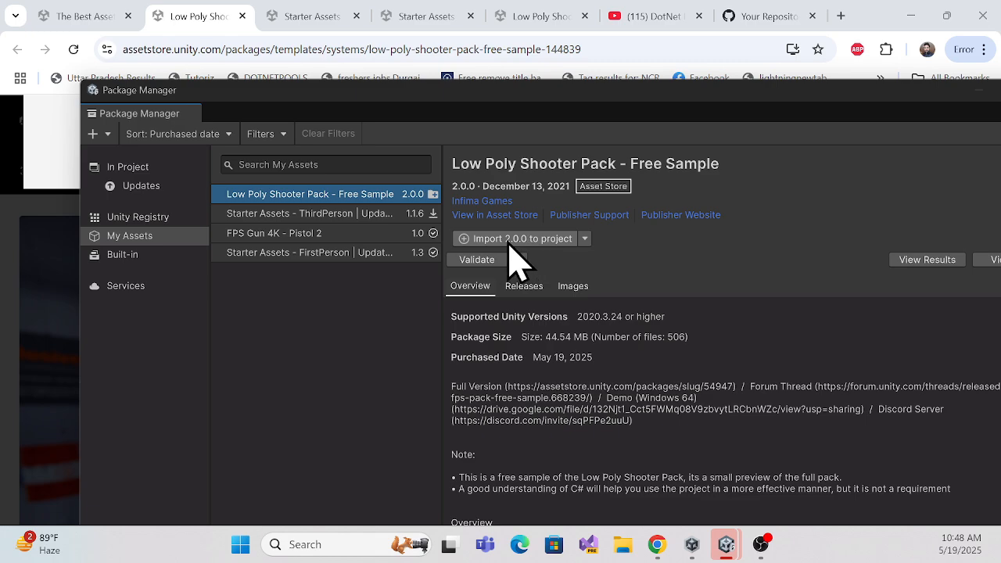
- Start importing version 2.0.0 of the Low Poly Shooter Pack - Free Sample into the project
click(509, 242)
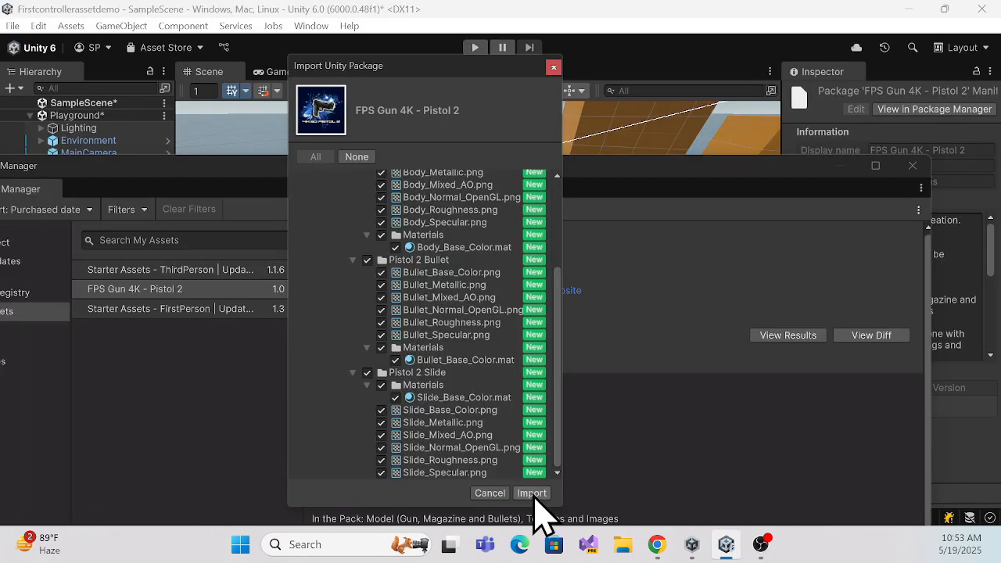
- Import all files of the FPS Gun 4K - Pistol 2 package into the project and close the Package Manager
click(532, 493)
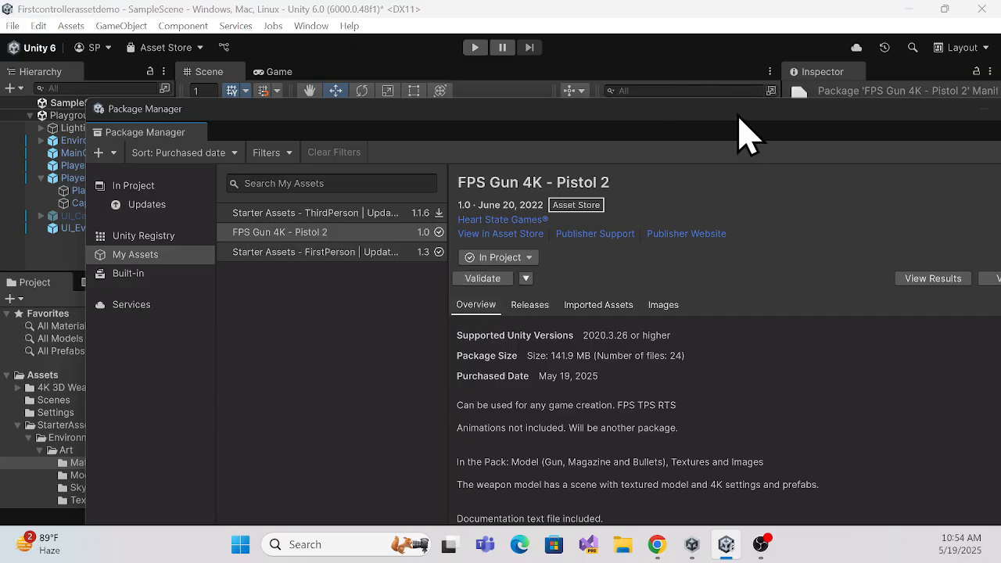
drag(747, 133, 596, 138)
click(897, 117)
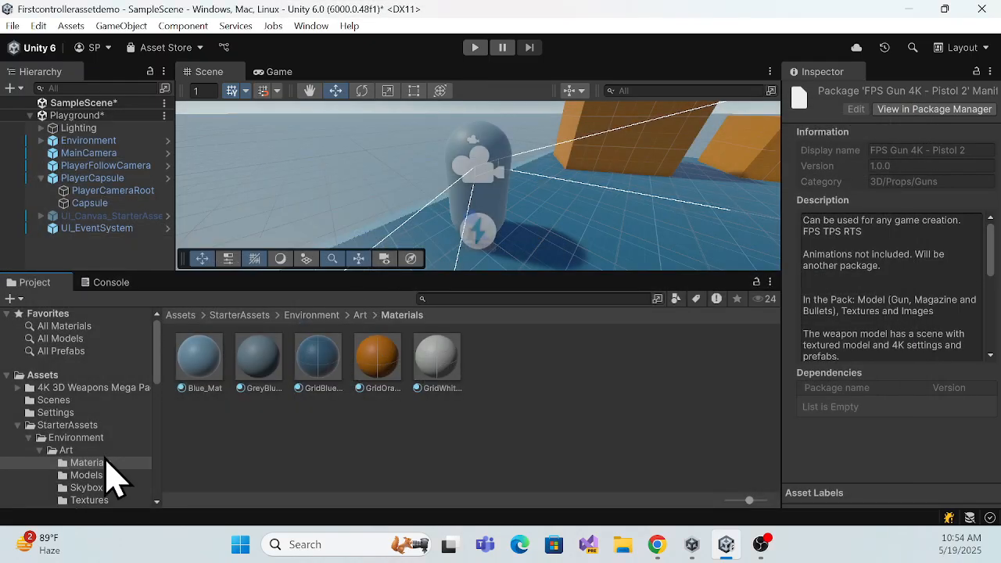
- Collapse the StarterAssets folder and the PlayerCapsule object, and open the Pistol 2 folder inside 4K 3D Weapons Mega Pack
click(19, 425)
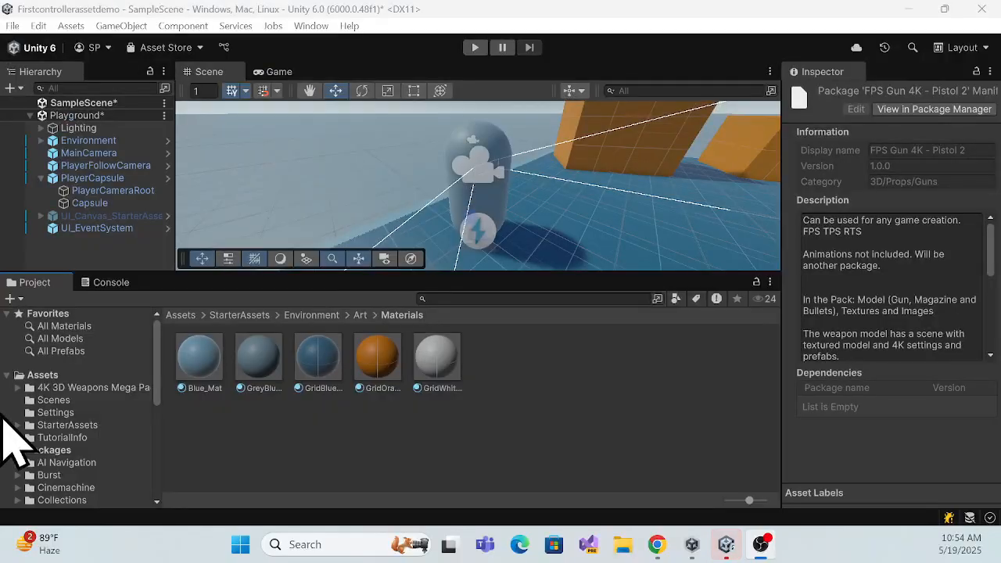
click(6, 408)
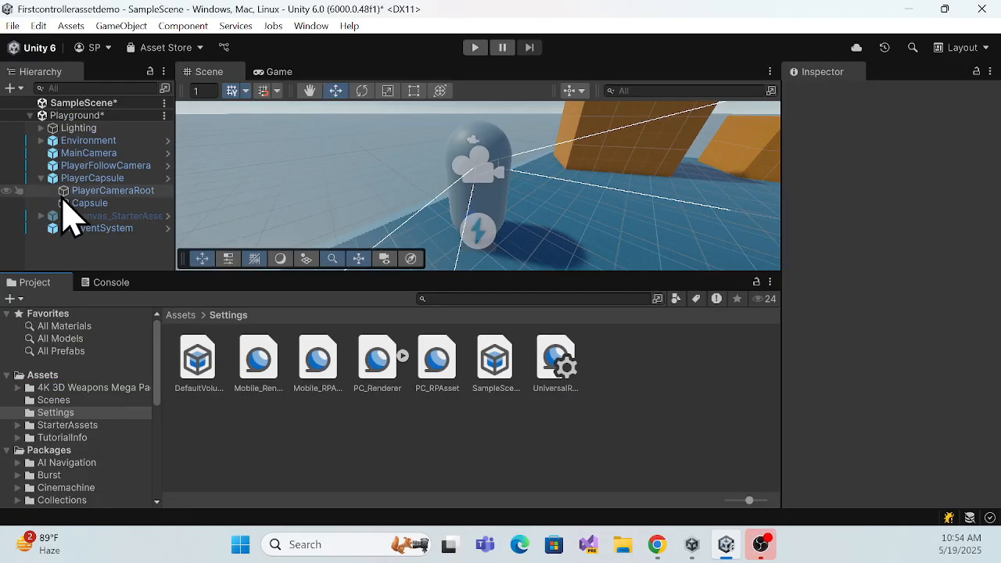
click(42, 178)
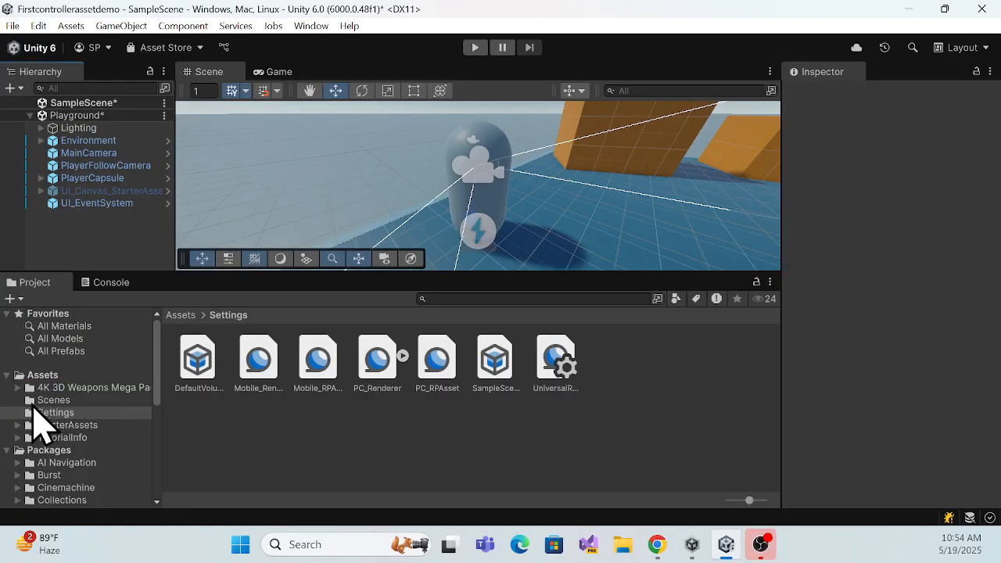
click(18, 388)
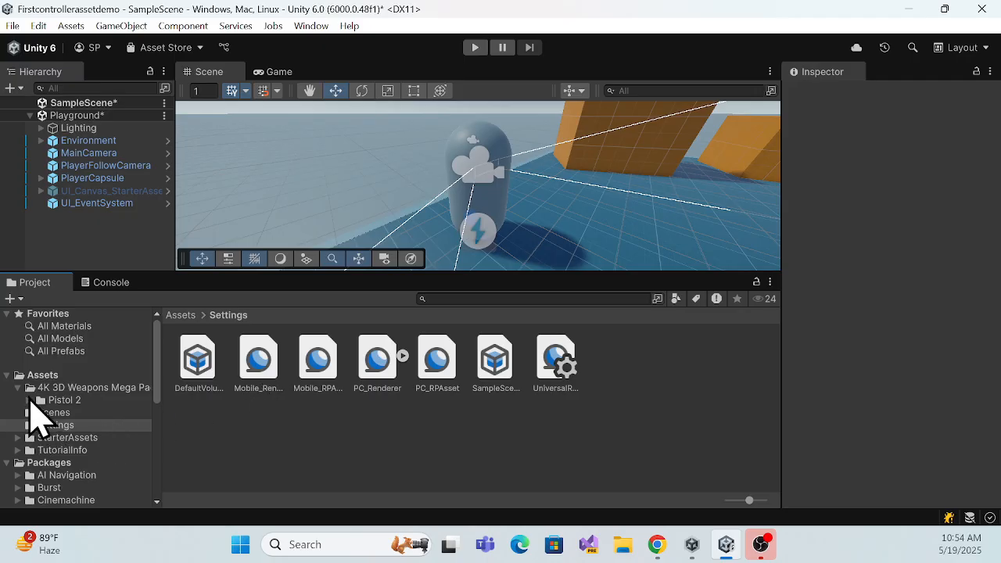
click(41, 400)
scroll(592, 224, down, 5)
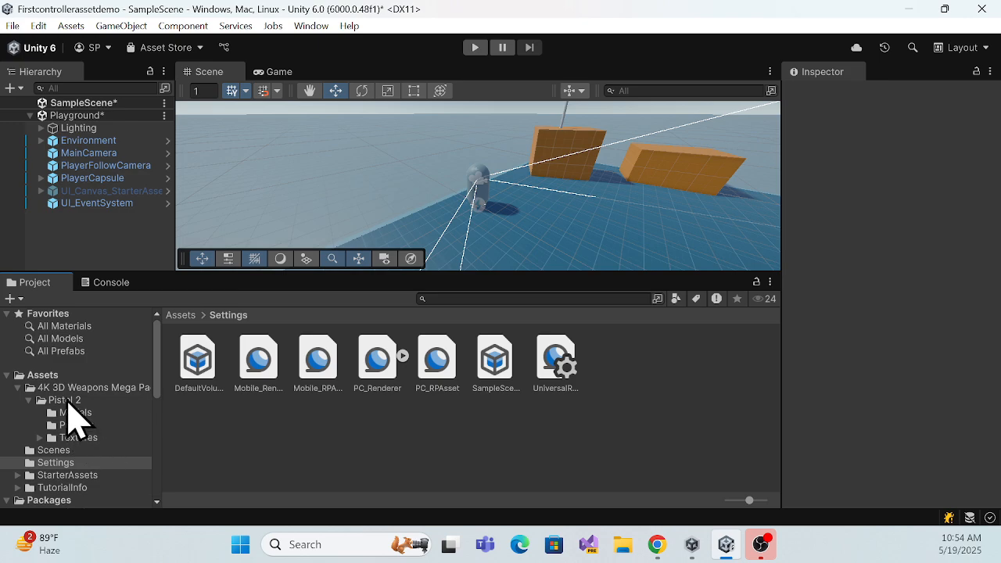
click(68, 401)
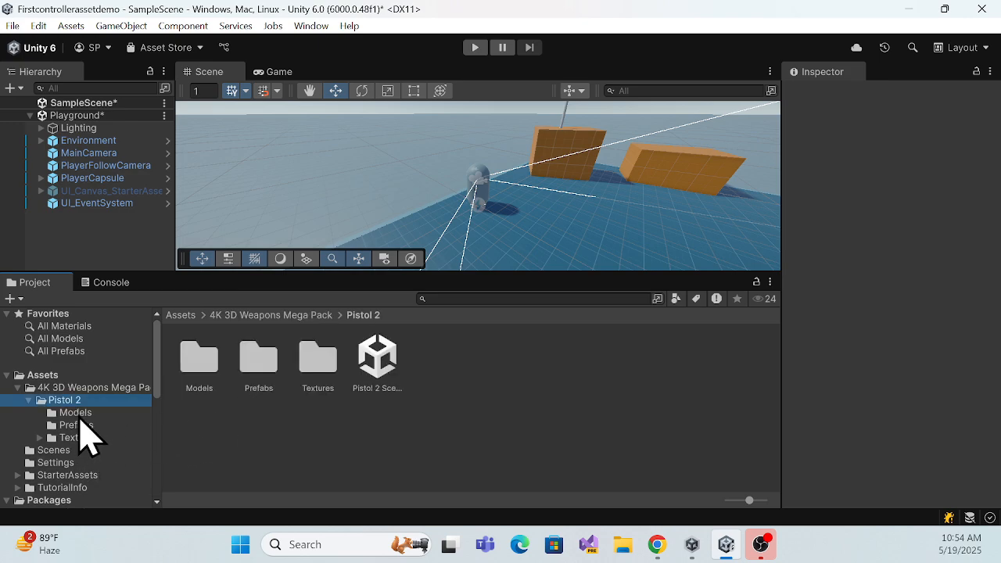
- Look through Pistol 2's Models and Prefabs folders and examine the Pistol 2 model in the preview
click(80, 417)
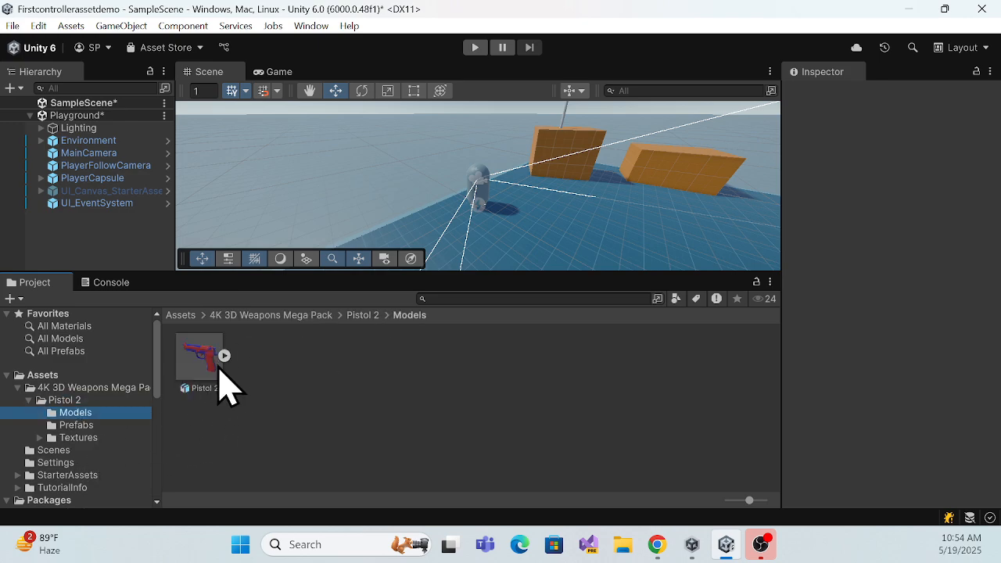
click(75, 425)
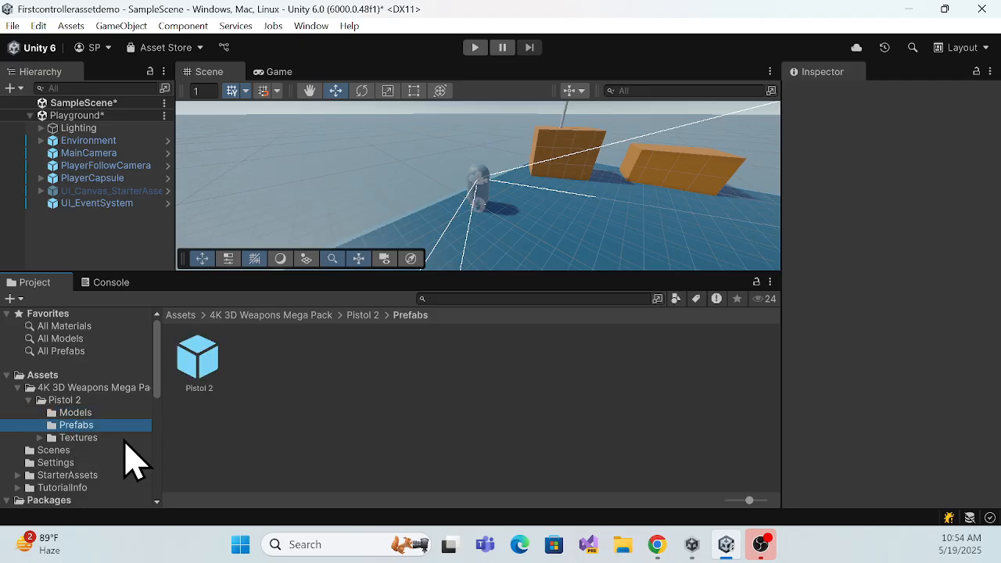
click(72, 413)
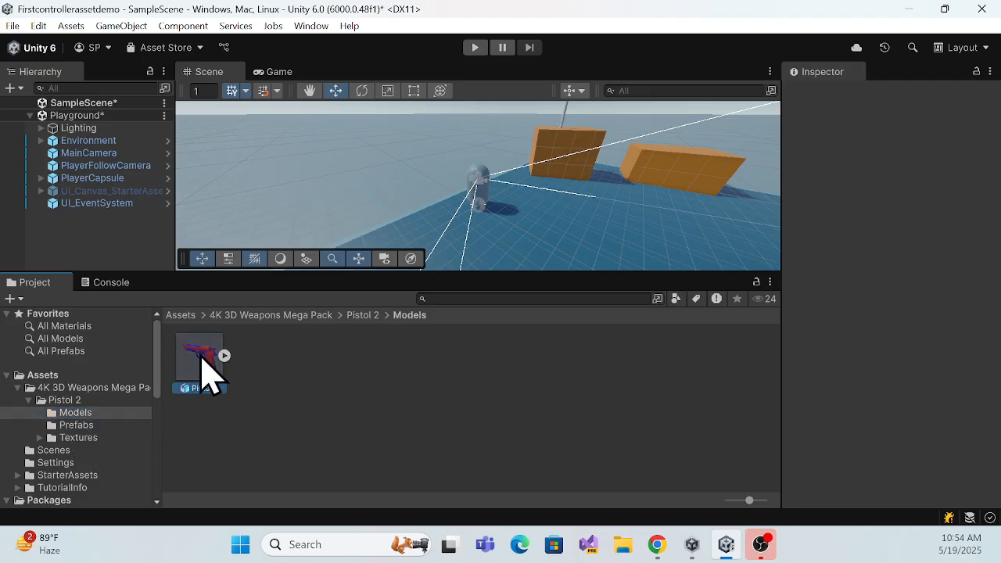
click(205, 366)
drag(876, 458, 939, 447)
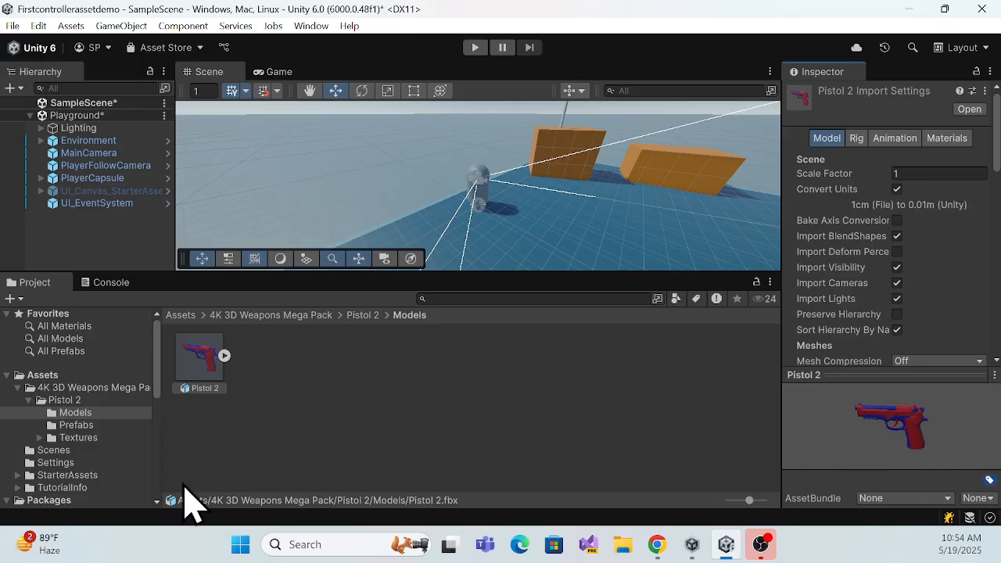
- Add the Pistol 2 prefab to the Playground scene and frame it in the Scene view
click(77, 425)
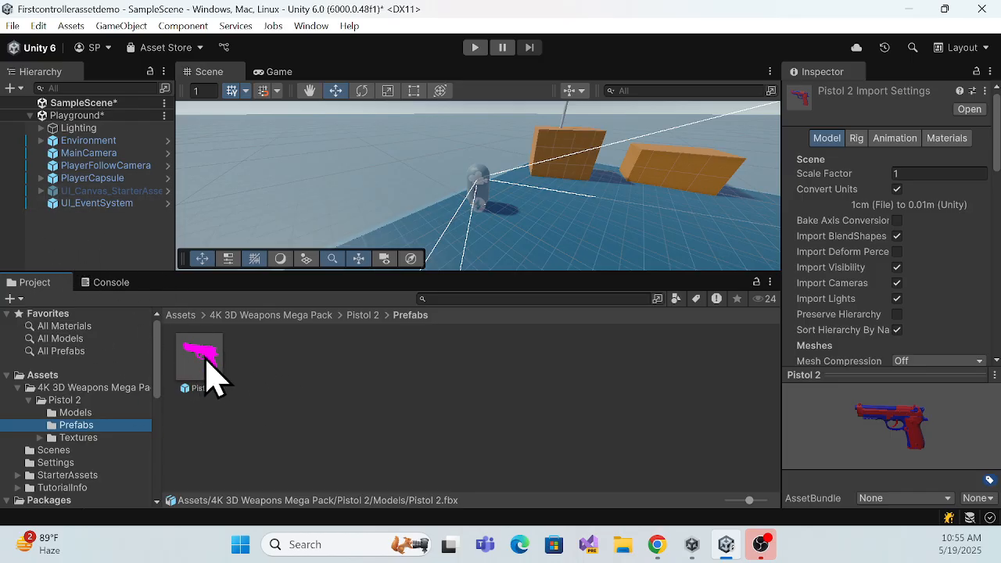
drag(210, 375, 112, 218)
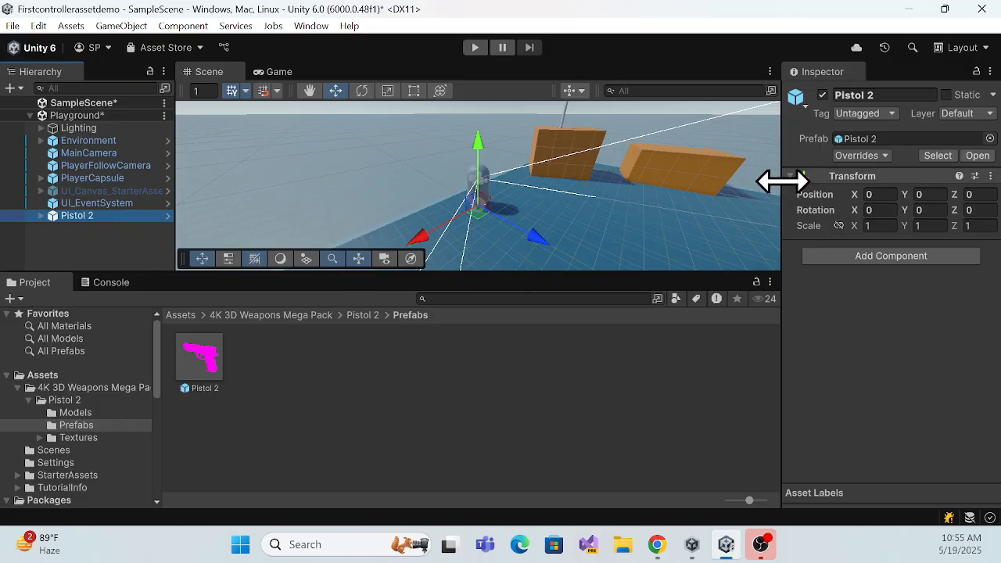
drag(775, 180, 766, 181)
double_click(77, 216)
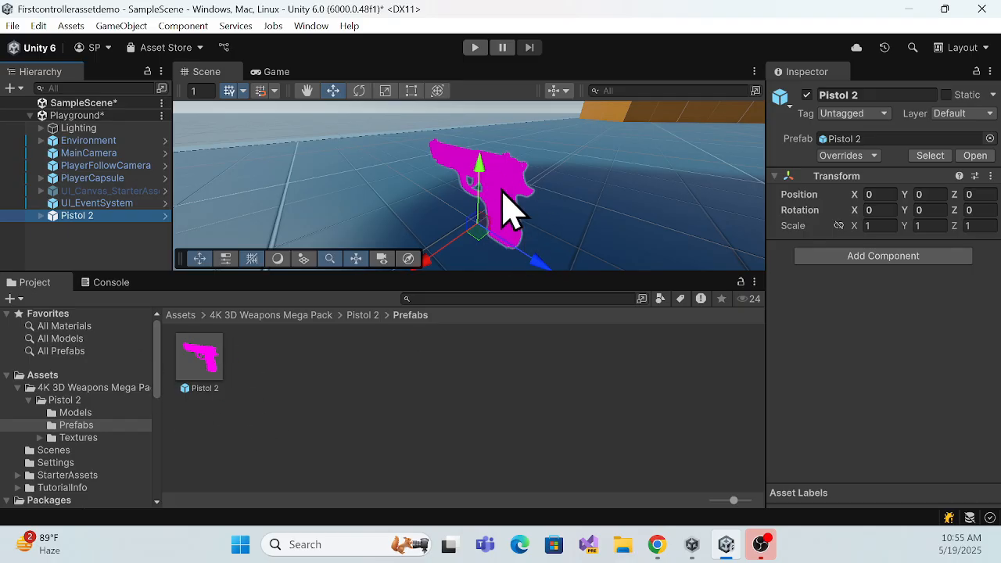
double_click(76, 219)
double_click(75, 219)
- Scale Pistol 2 to 0.8 on X, Y and Z, and raise it to about 0.032 on Y
click(875, 225)
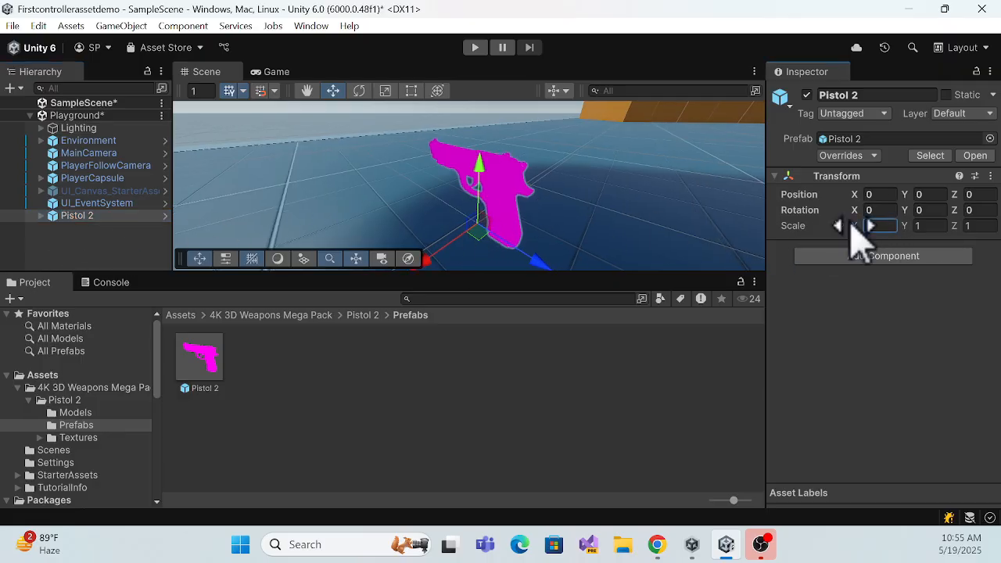
text(0.8)
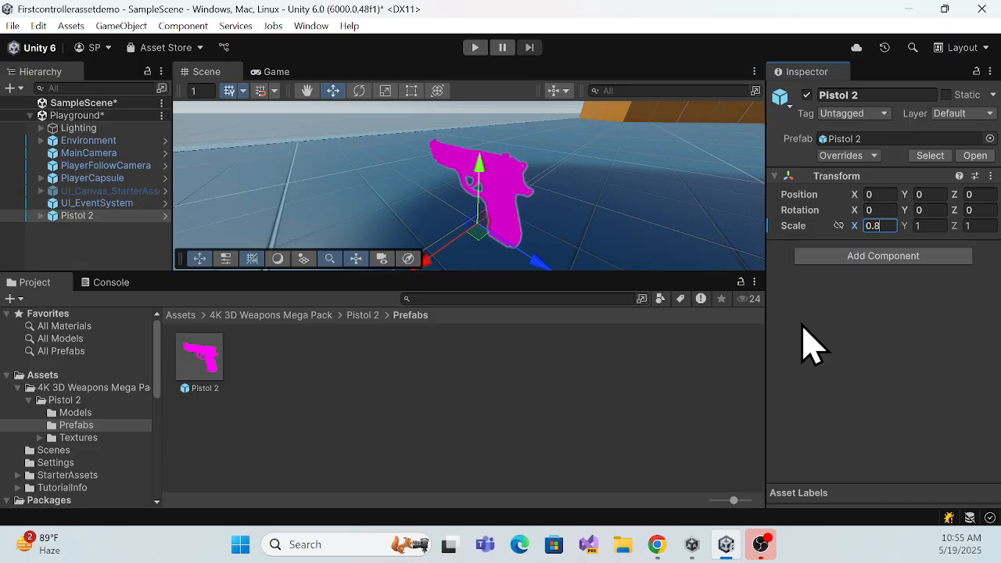
click(939, 226)
text(0.8)
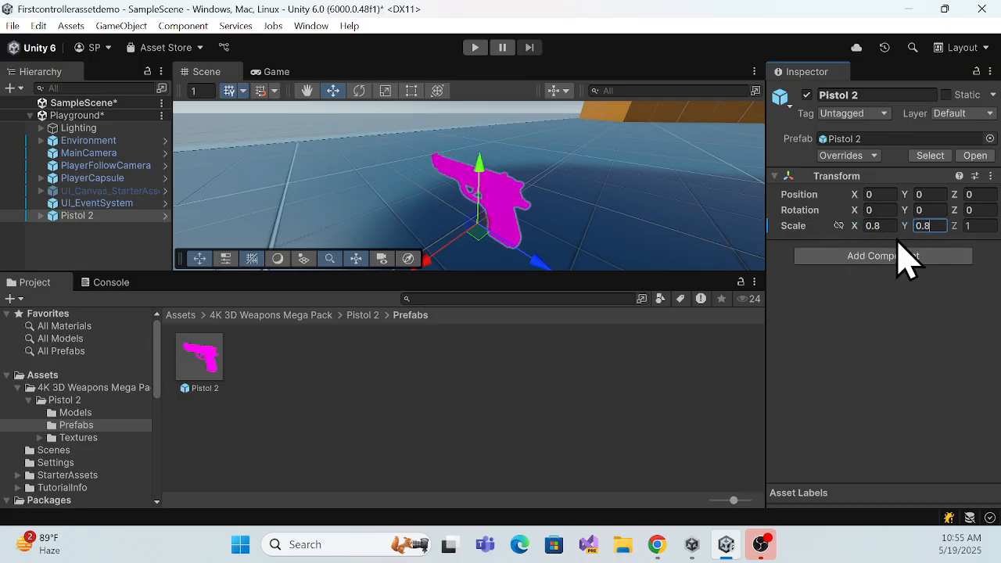
click(975, 225)
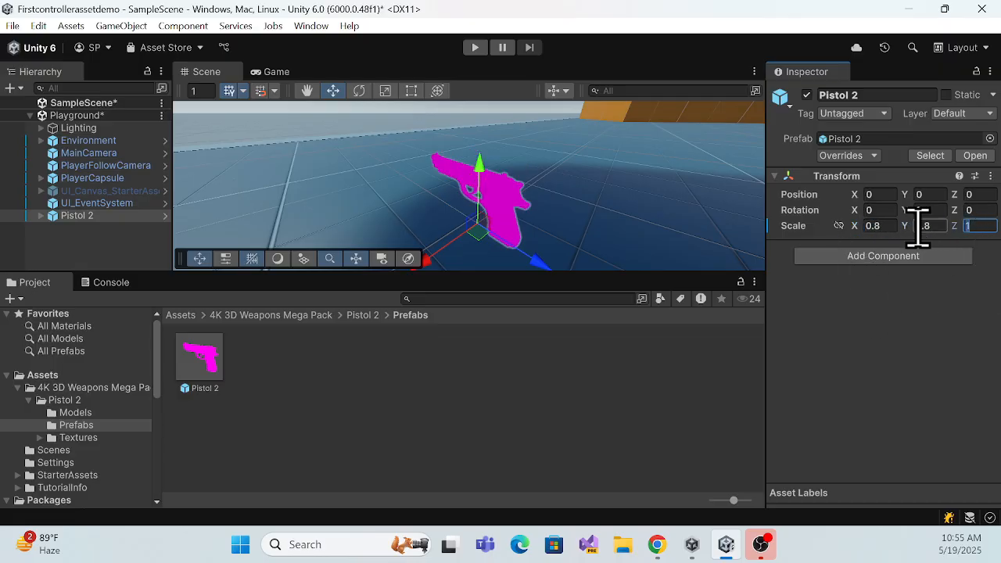
text(0.8)
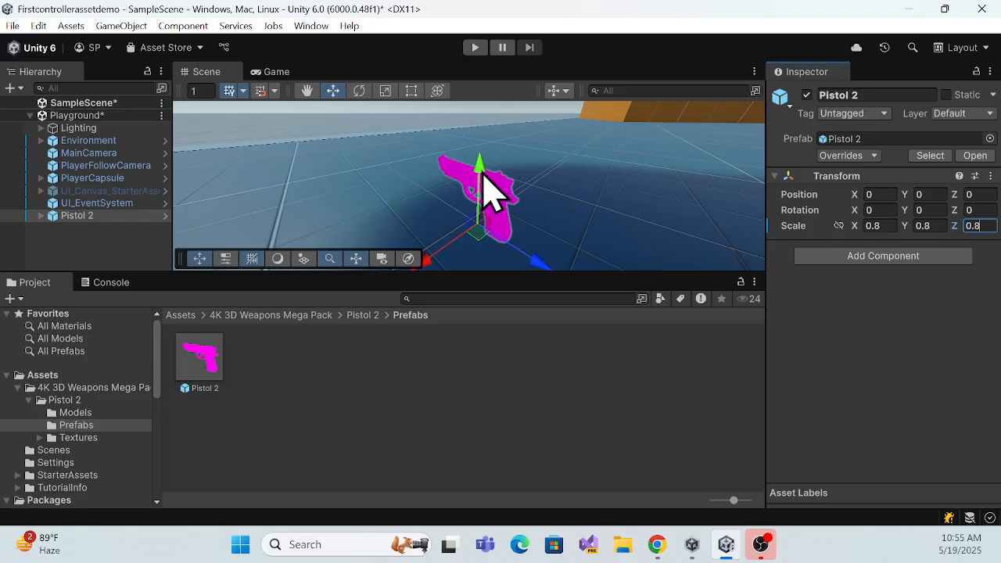
drag(483, 181, 483, 212)
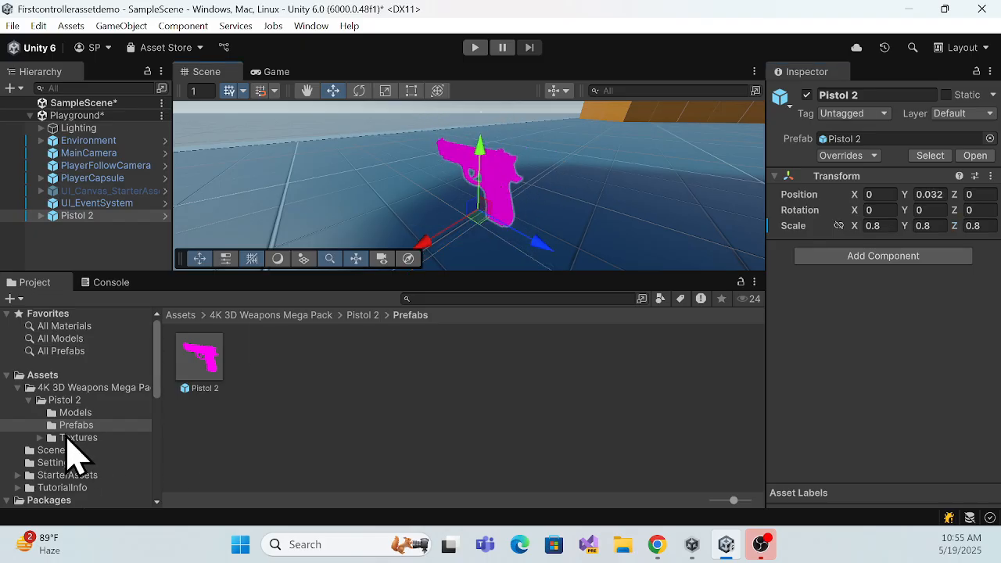
- Find the pistol body's material in Pistol 2's 4K textures and select Body_Base_Color
click(70, 413)
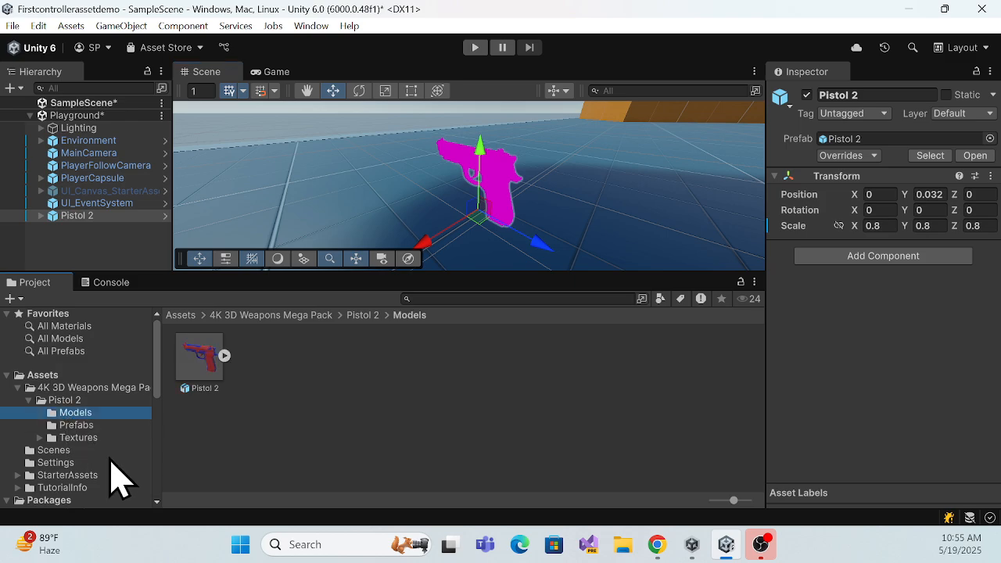
click(75, 438)
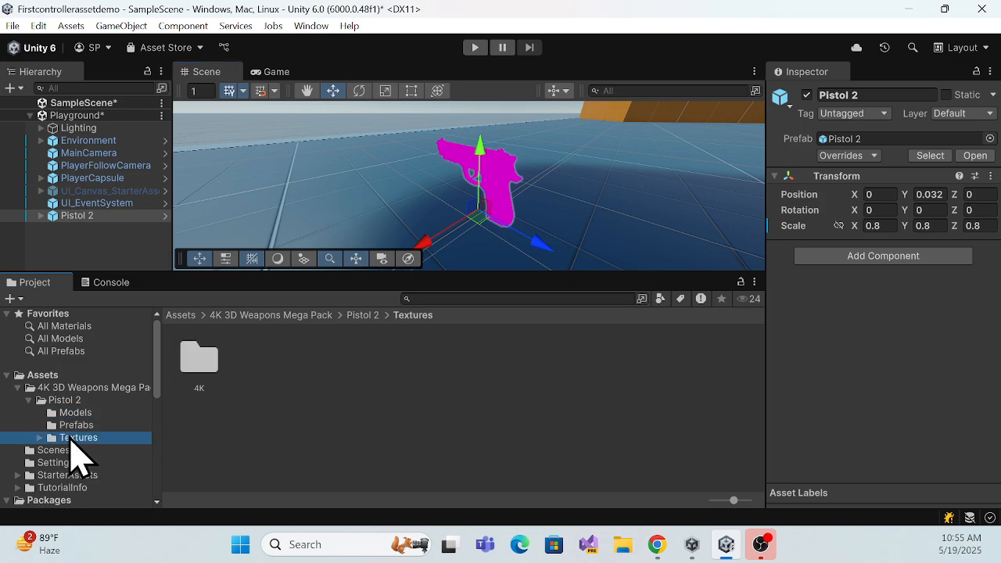
click(40, 439)
scroll(63, 422, down, 3)
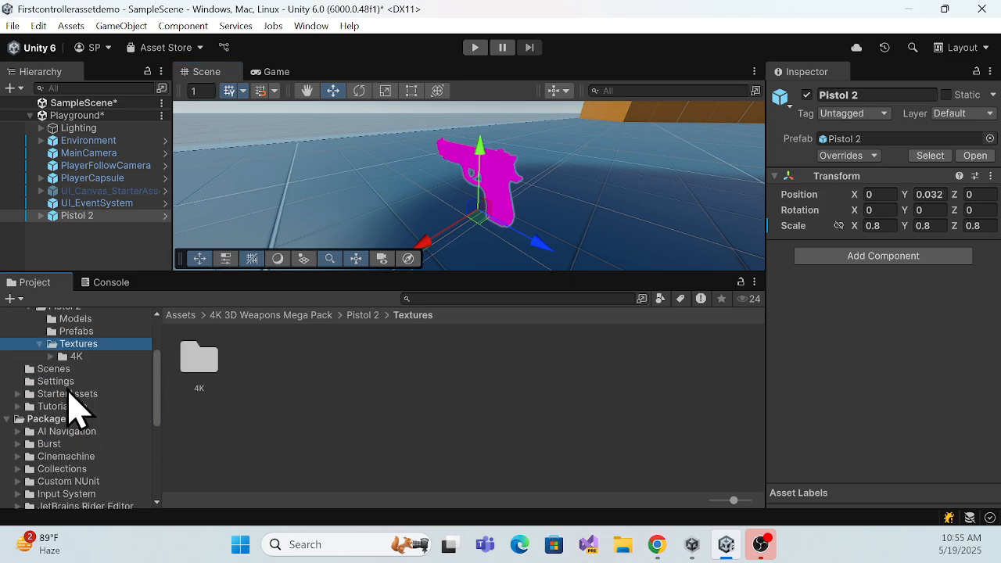
click(53, 357)
click(98, 370)
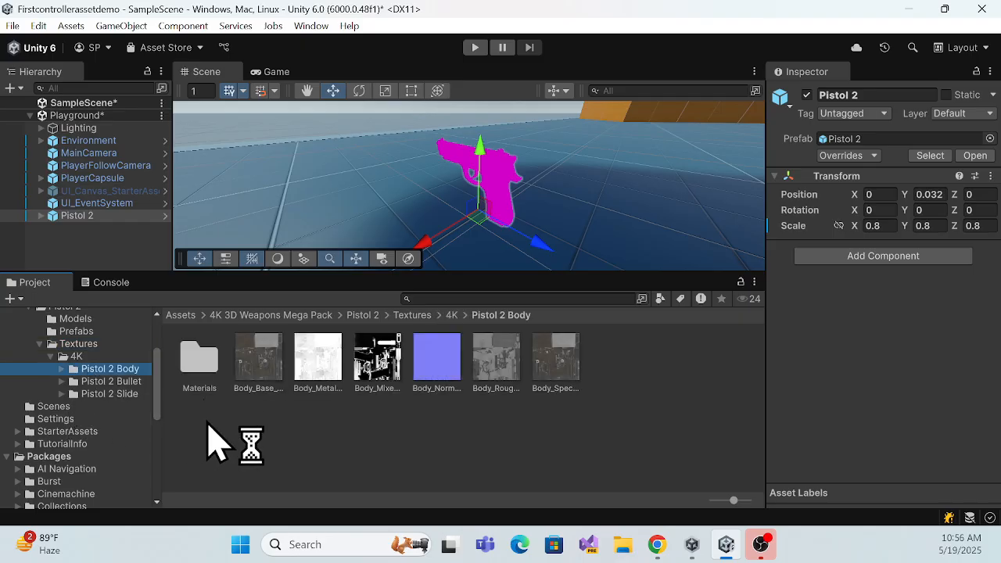
click(62, 369)
click(106, 382)
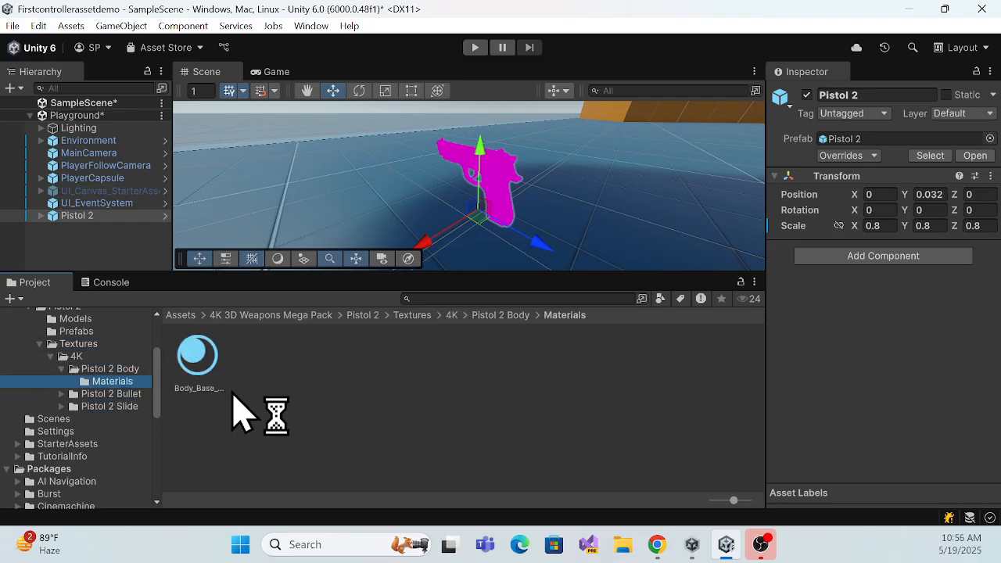
click(204, 364)
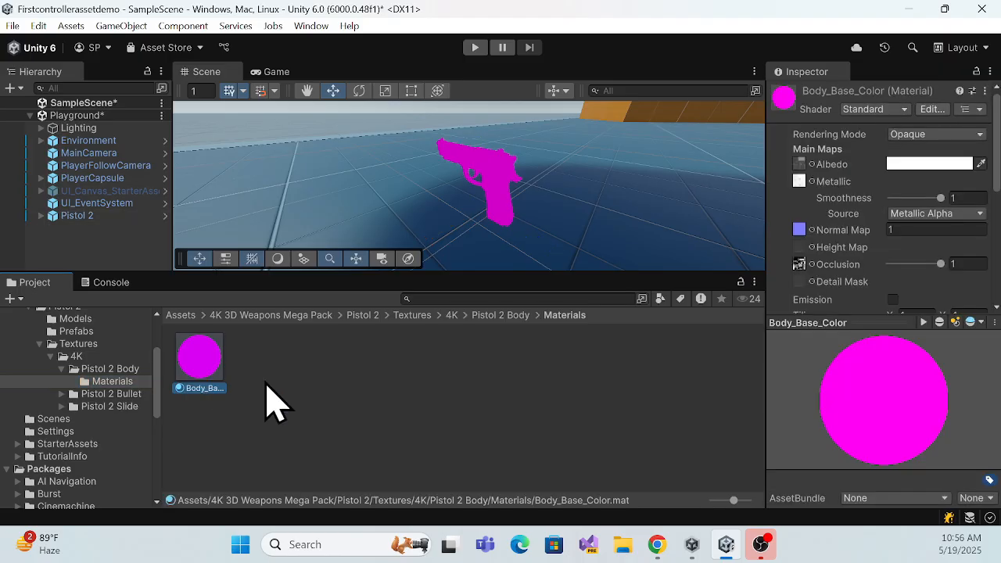
- Expand the Pistol 2 Bullet texture folder, and return to the Body_Base_Color material of Pistol 2 Body
click(62, 393)
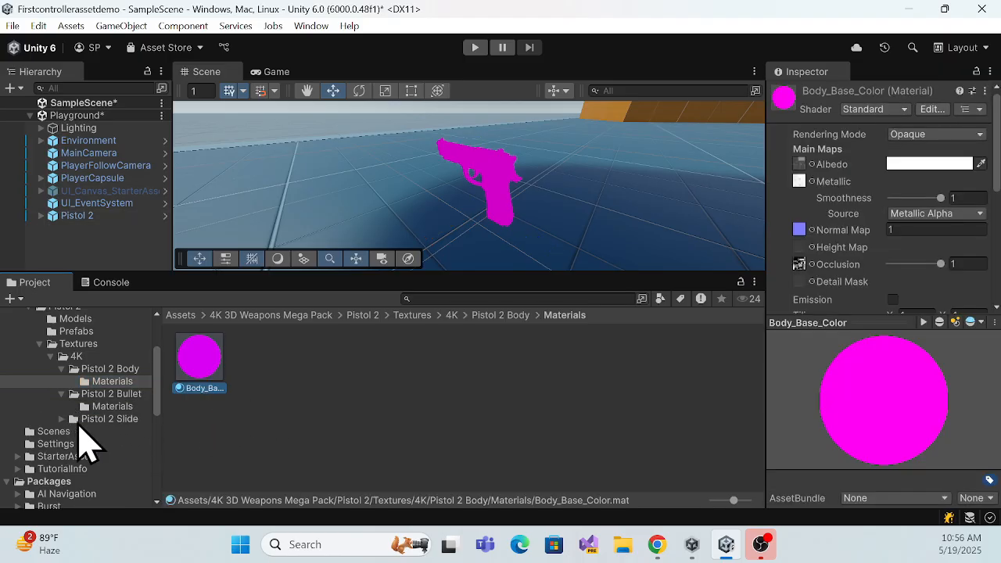
click(102, 406)
click(109, 369)
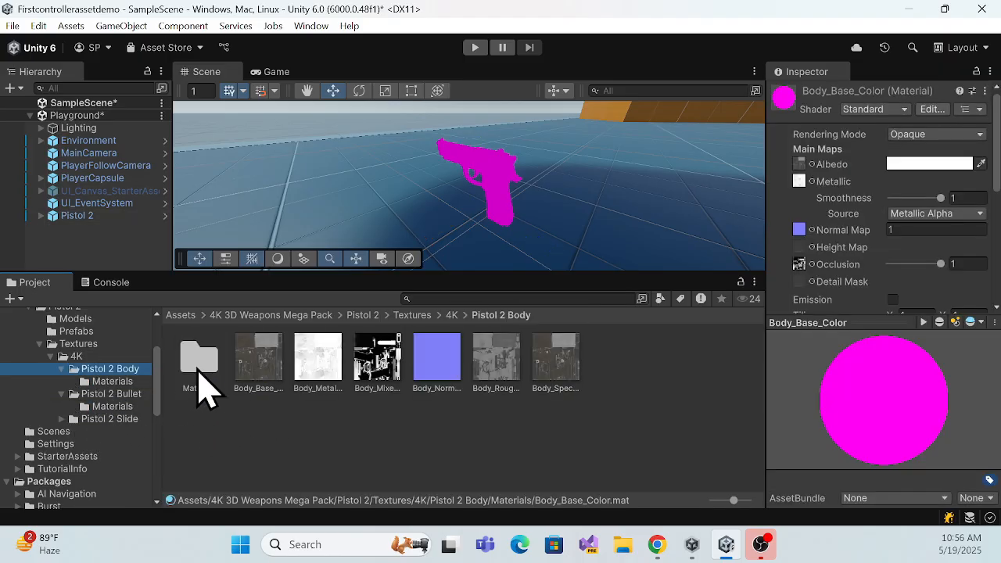
click(110, 381)
click(210, 365)
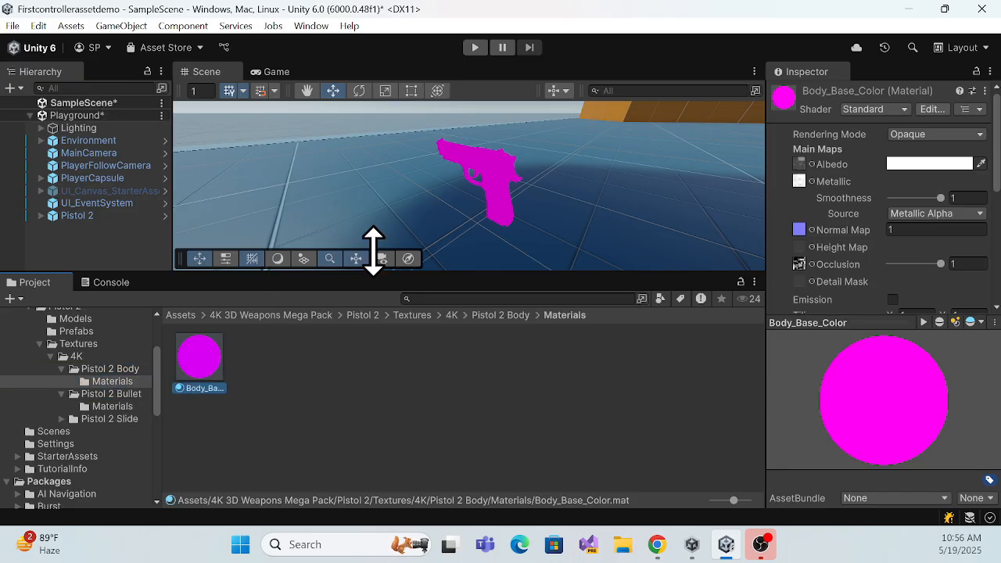
- Convert the selected Body_Base_Color material from Built-in to URP and accept the conversion
click(38, 26)
mouse_move(310, 536)
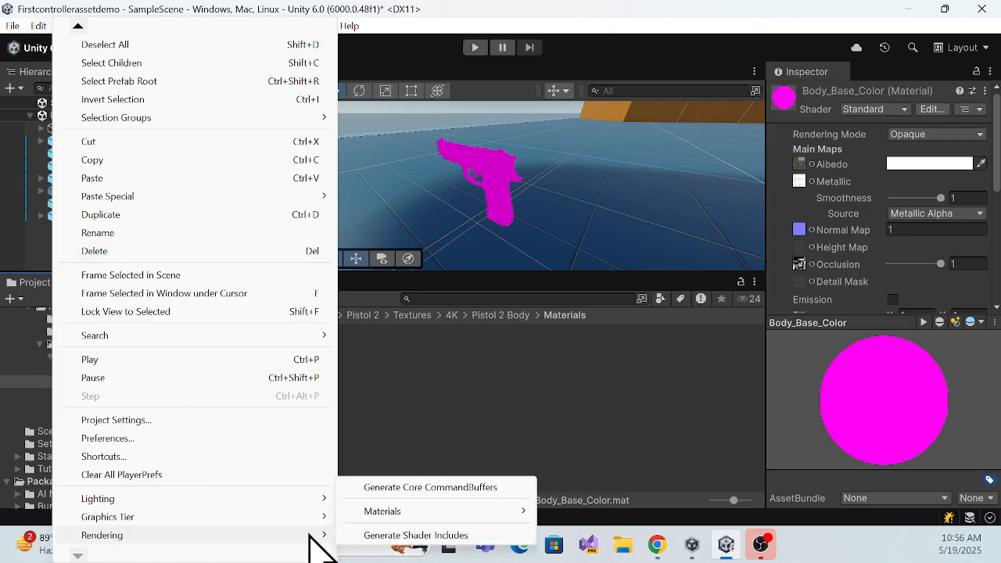
mouse_move(525, 512)
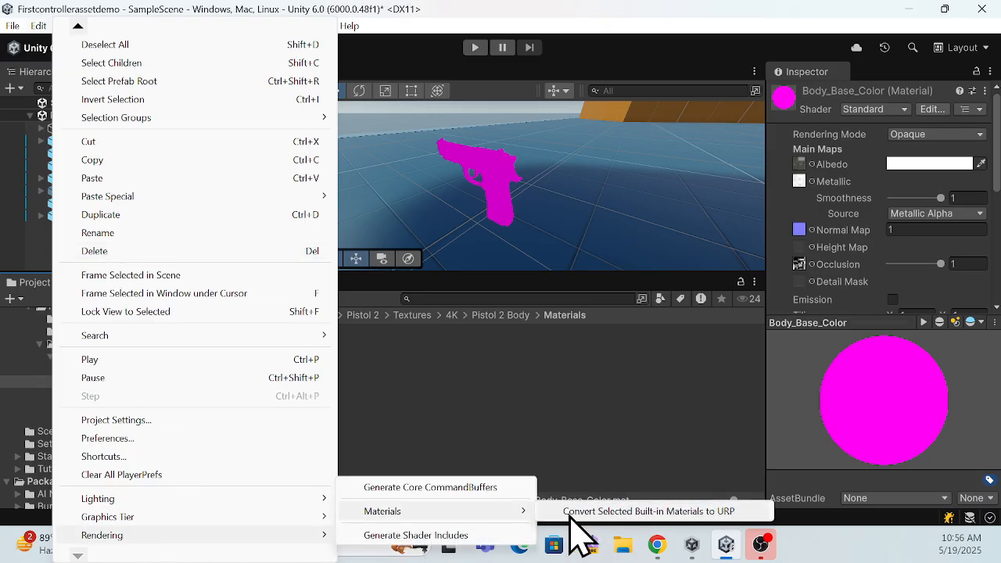
click(623, 511)
click(541, 291)
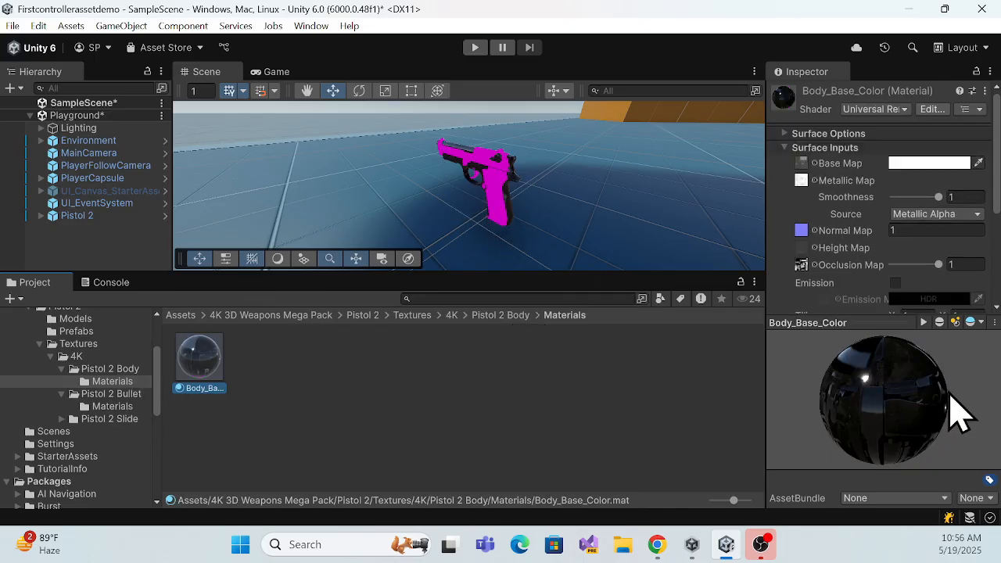
- Convert the Bullet_Base_Color material of Pistol 2 Bullet from Built-in to URP and accept the overwrite
click(106, 406)
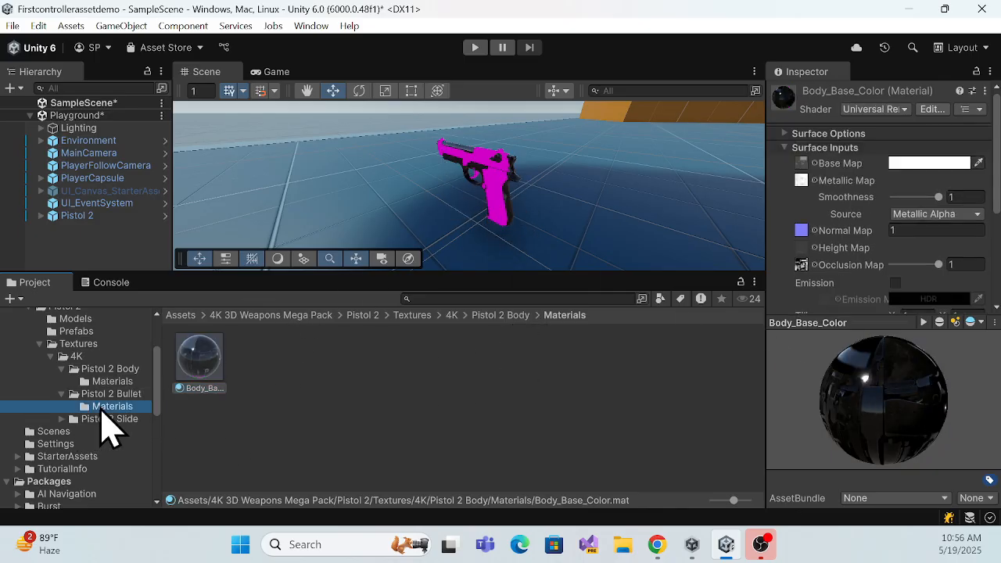
click(211, 374)
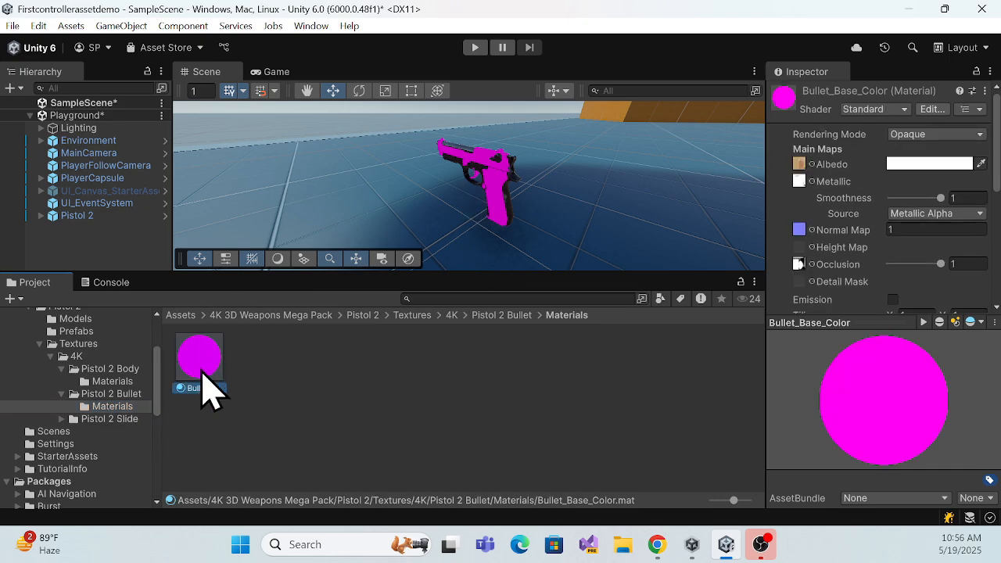
click(40, 28)
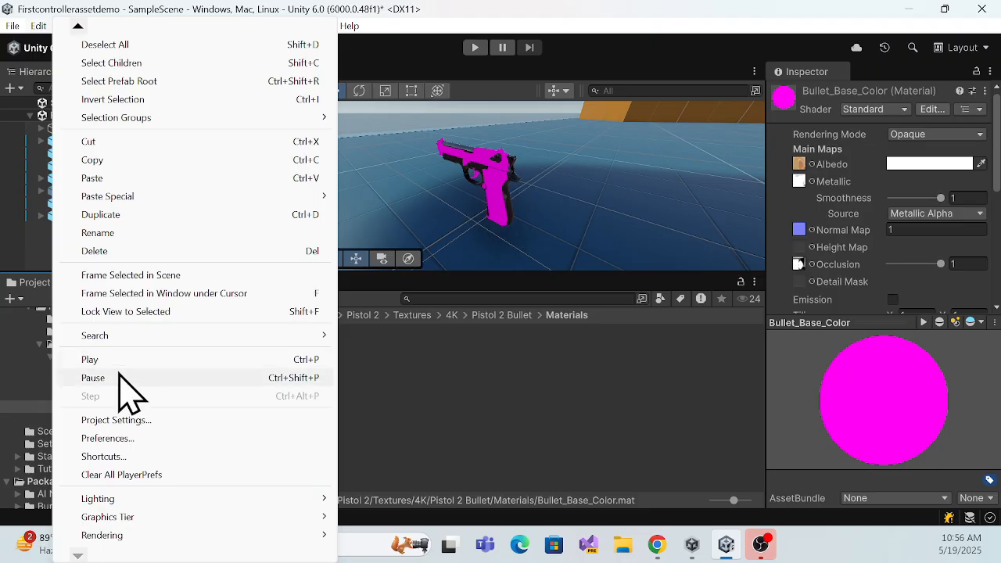
mouse_move(298, 541)
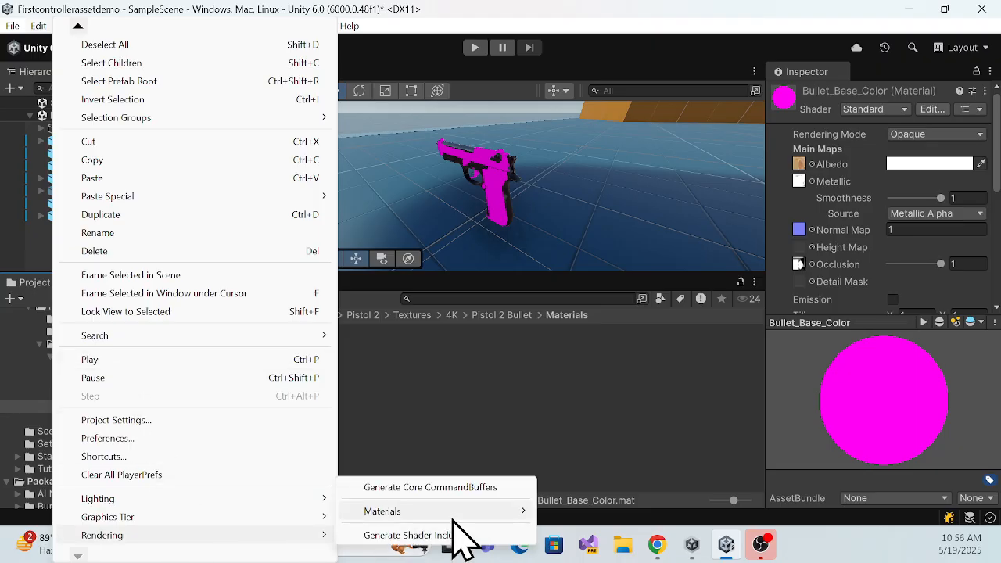
mouse_move(484, 512)
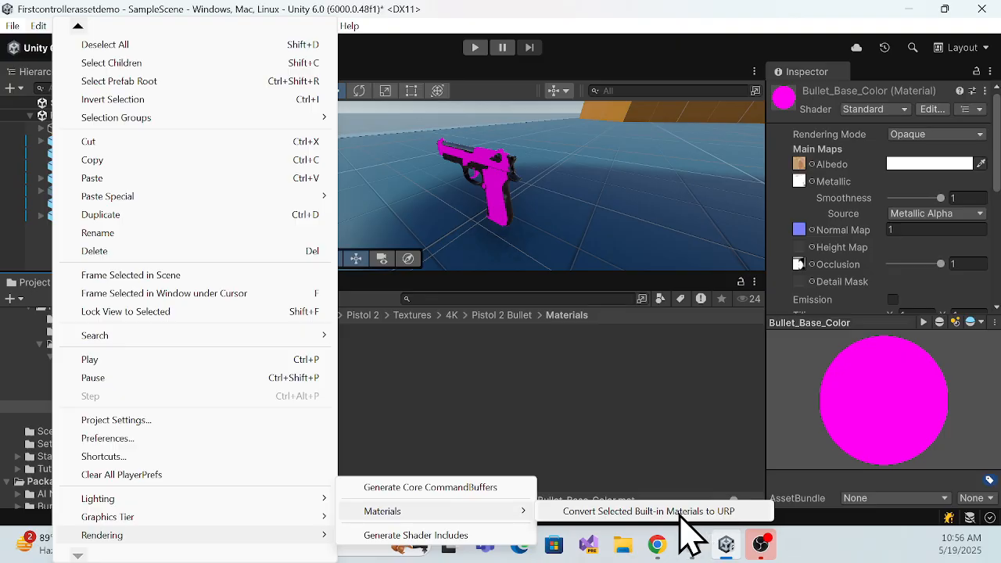
click(623, 512)
click(543, 291)
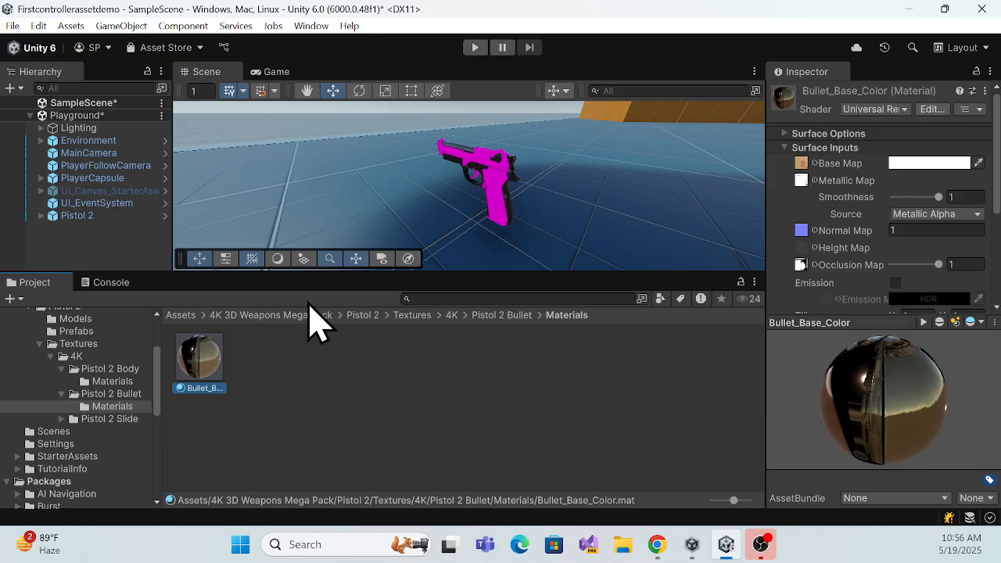
- Find the Slide_Base_Color material in the Pistol 2 Slide textures and convert it from Built-in to URP
click(62, 420)
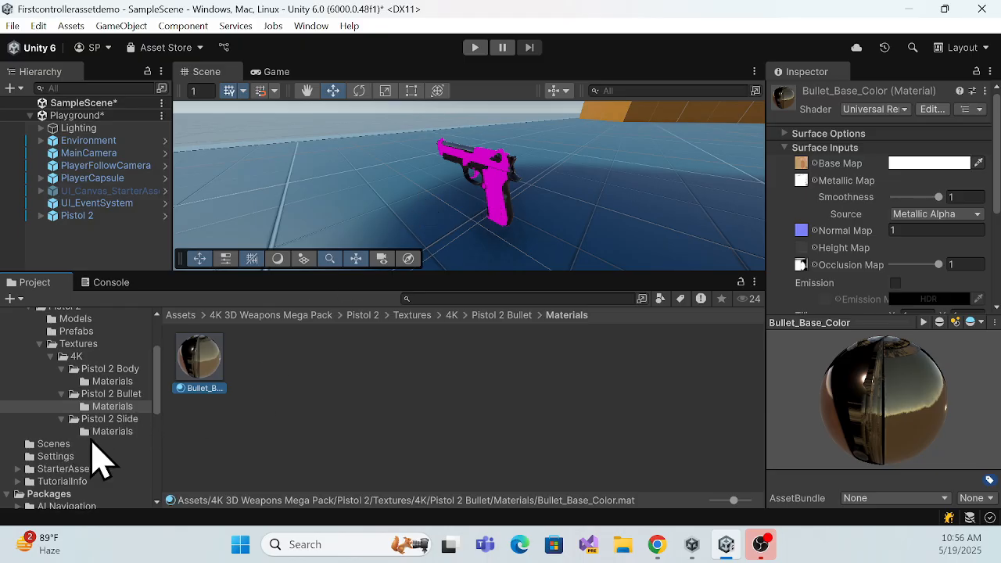
click(109, 431)
click(208, 368)
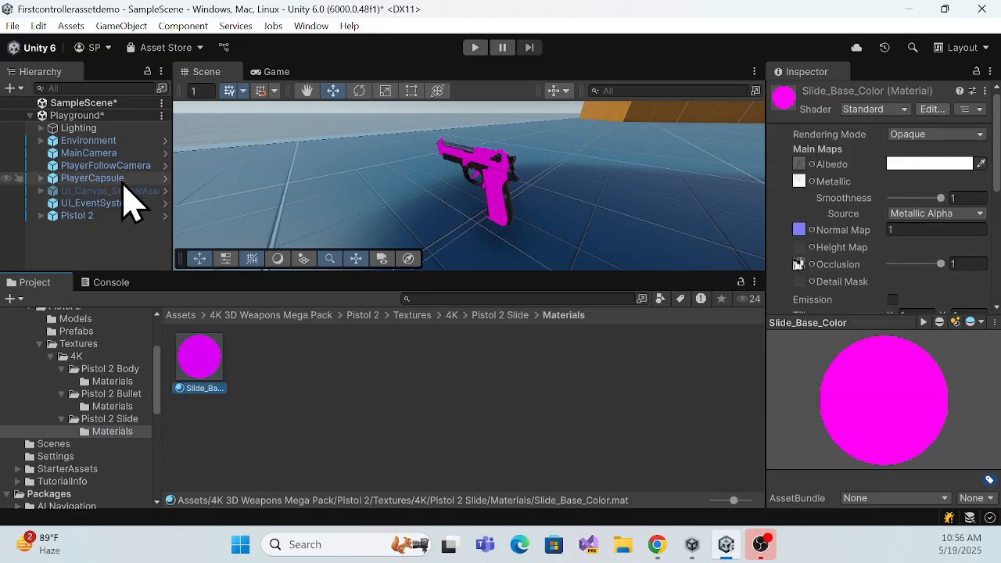
click(43, 26)
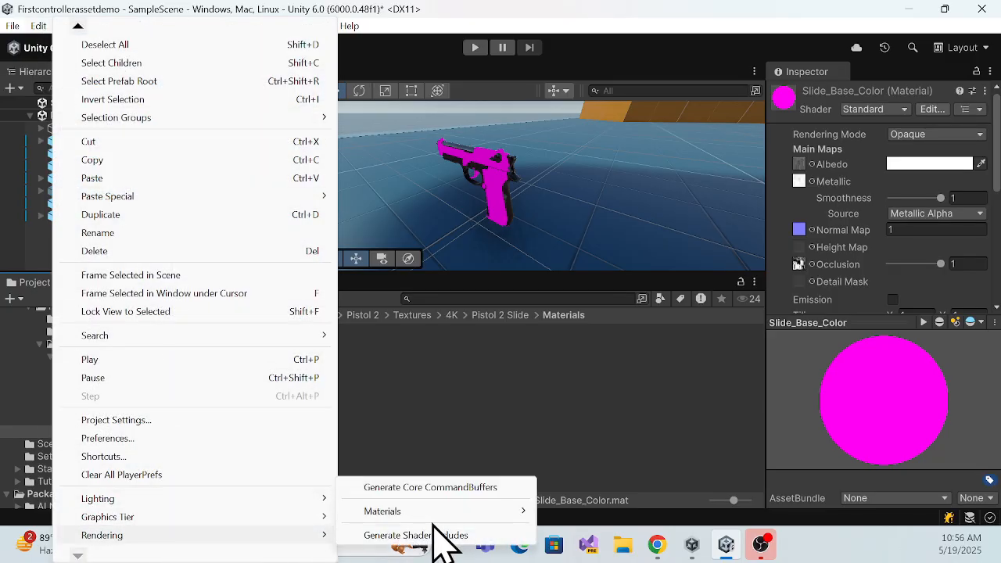
mouse_move(518, 512)
click(619, 510)
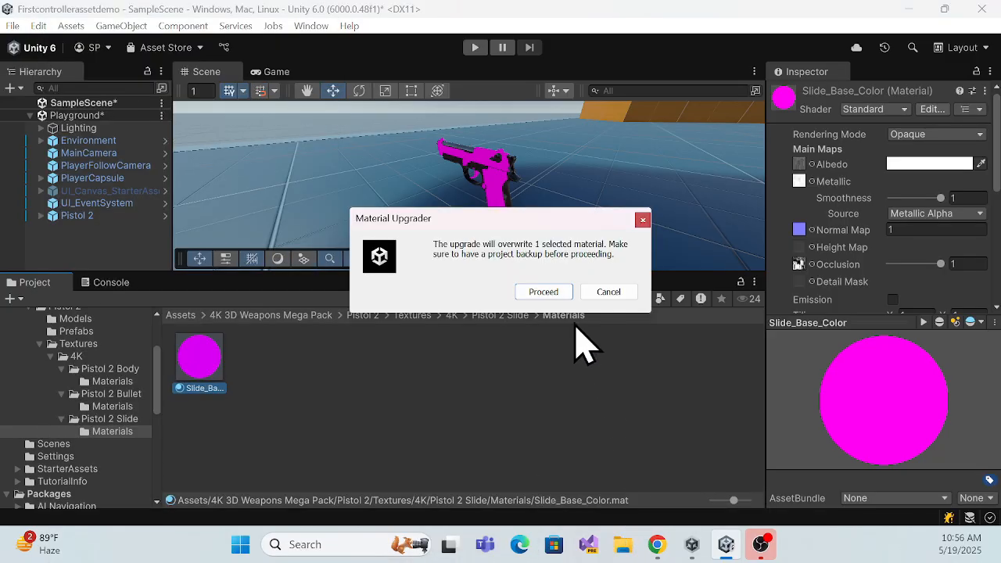
click(556, 292)
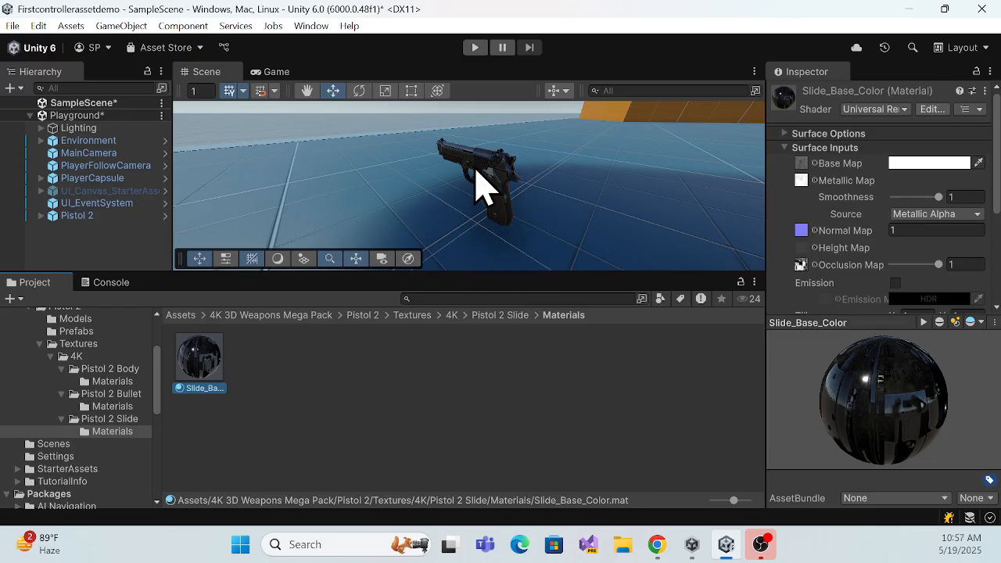
- Expand PlayerCapsule and make Pistol 2 a child of its PlayerCameraRoot object
click(69, 216)
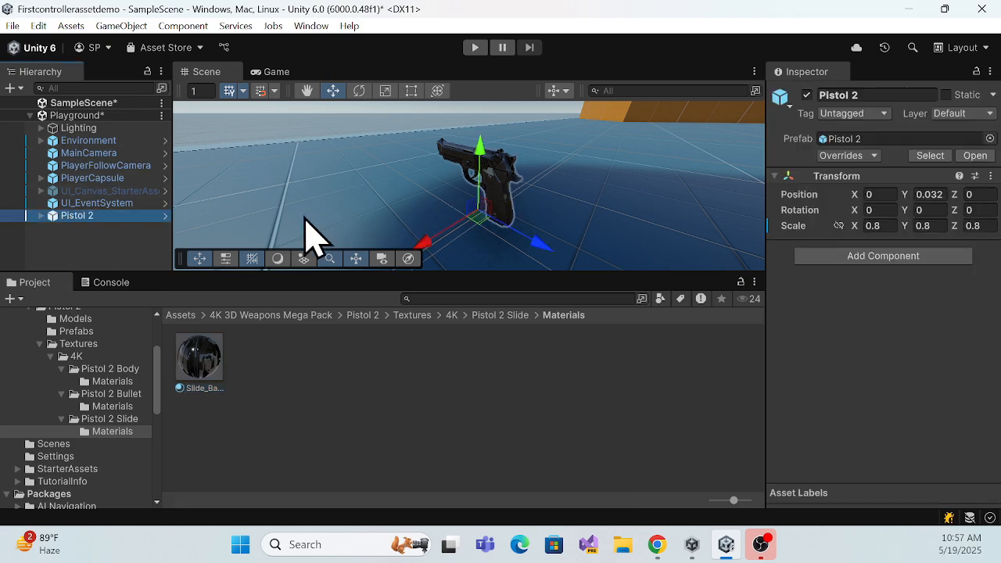
click(48, 179)
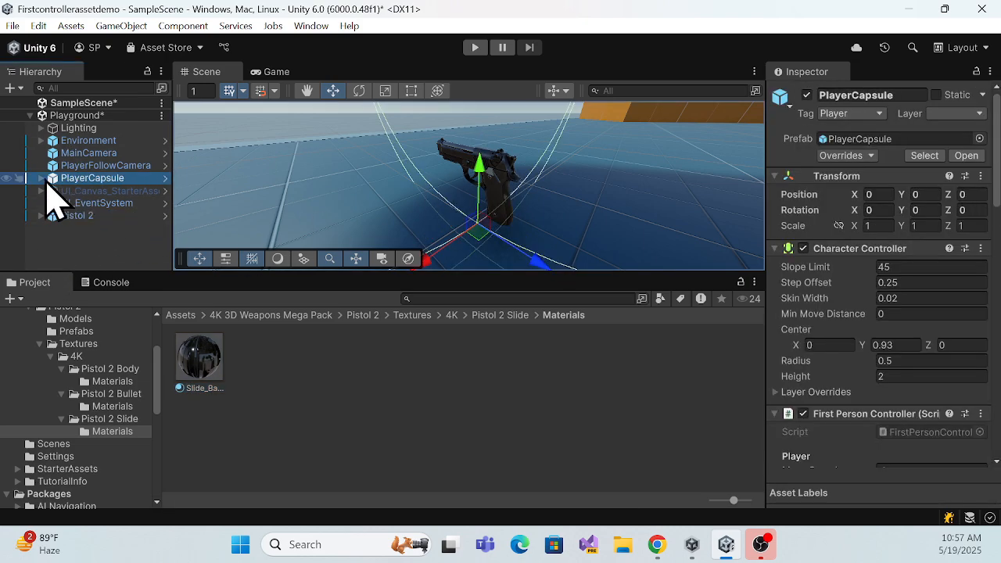
click(42, 179)
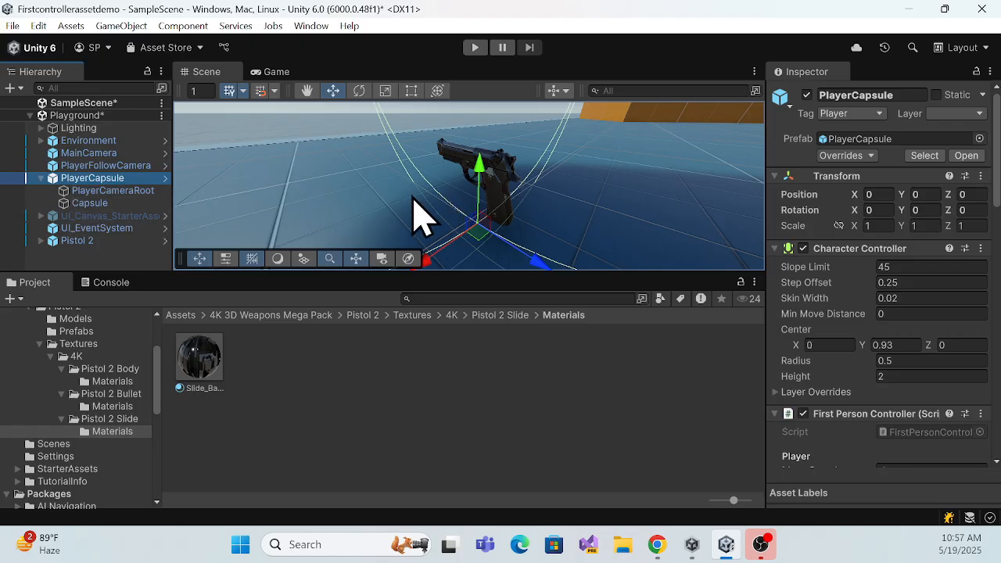
click(79, 116)
double_click(84, 180)
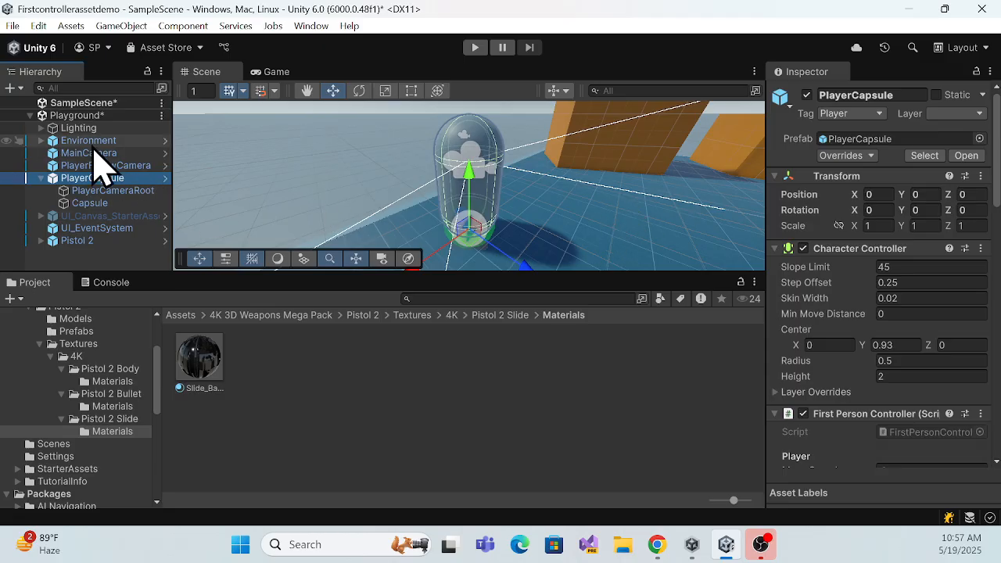
click(78, 129)
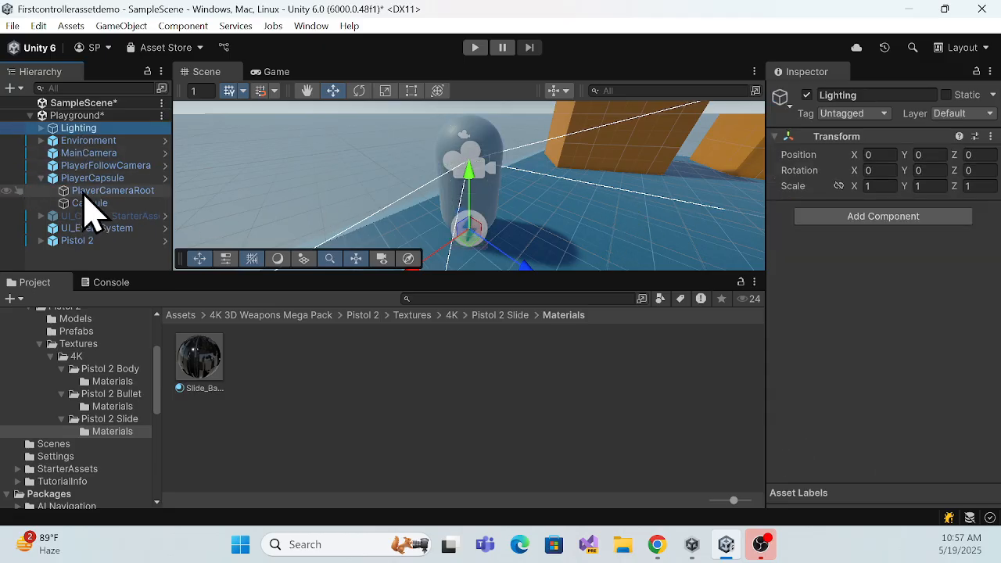
click(117, 191)
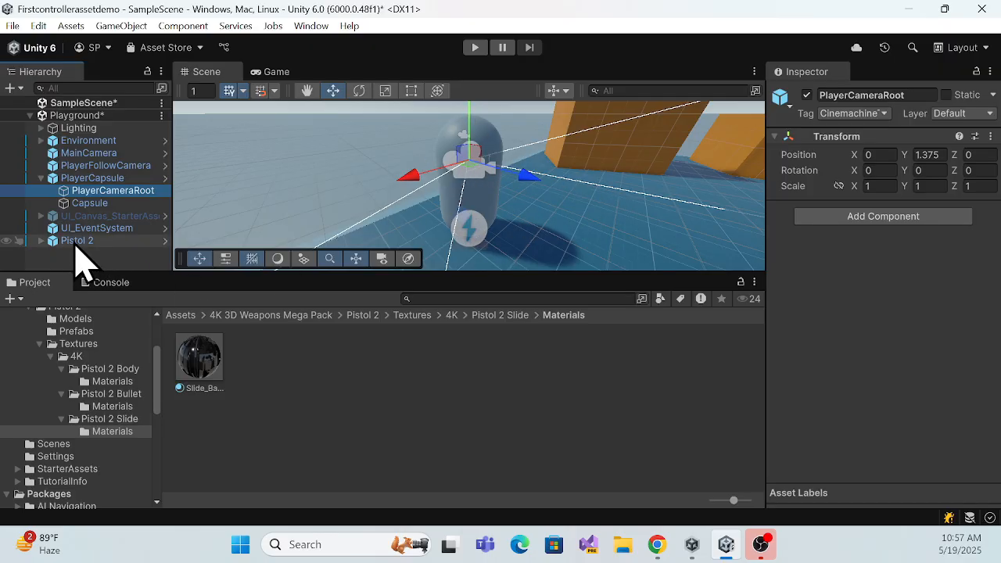
drag(75, 244, 120, 194)
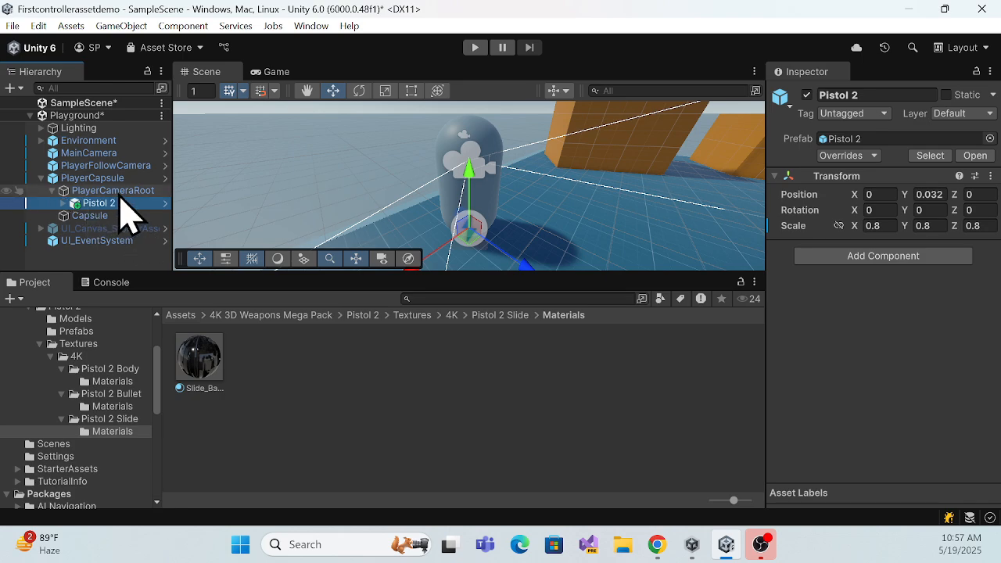
- Select the inner Pistol 2 object nested in the Pistol 2 prefab, and dock the Game view beside the Scene view
click(64, 203)
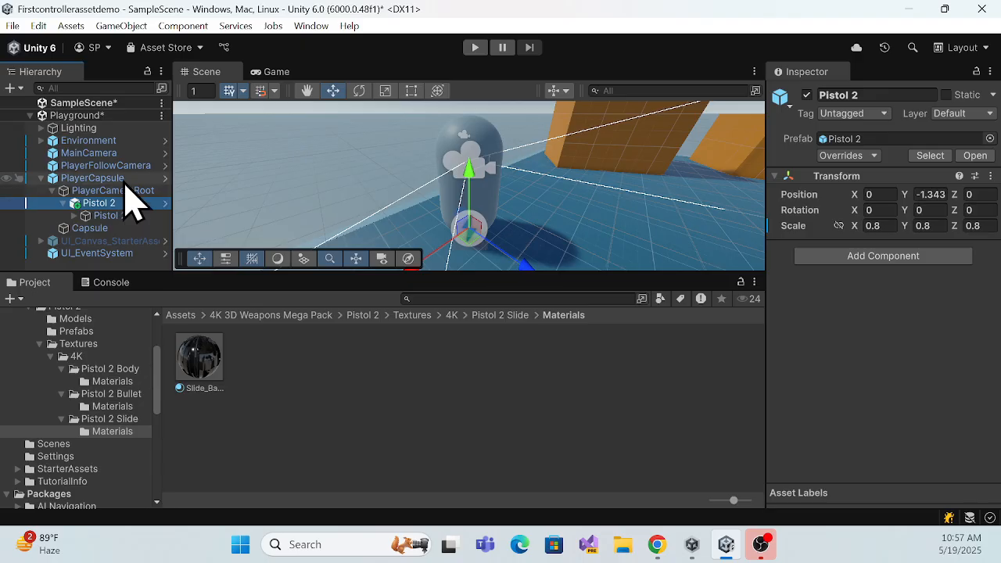
click(108, 217)
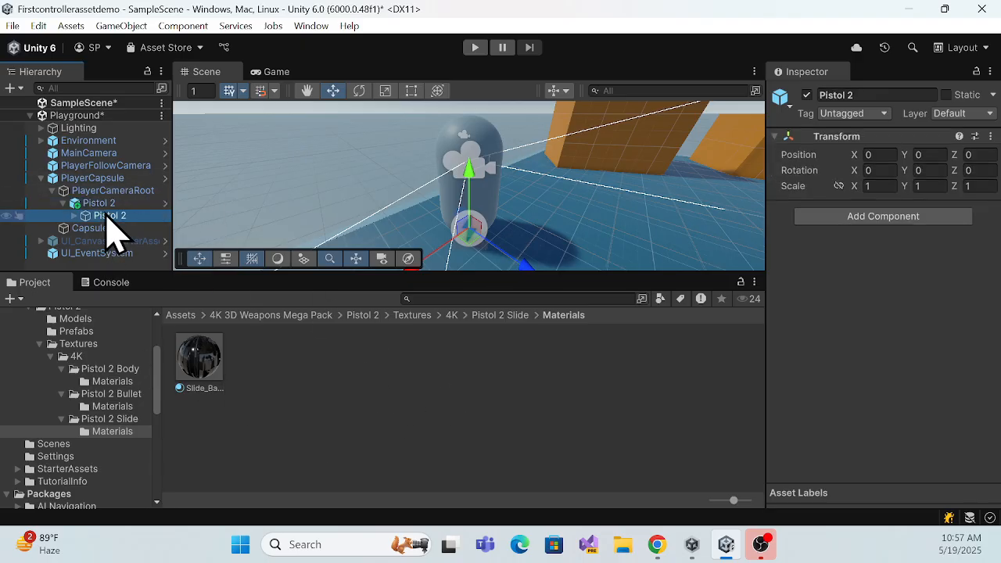
scroll(581, 209, down, 5)
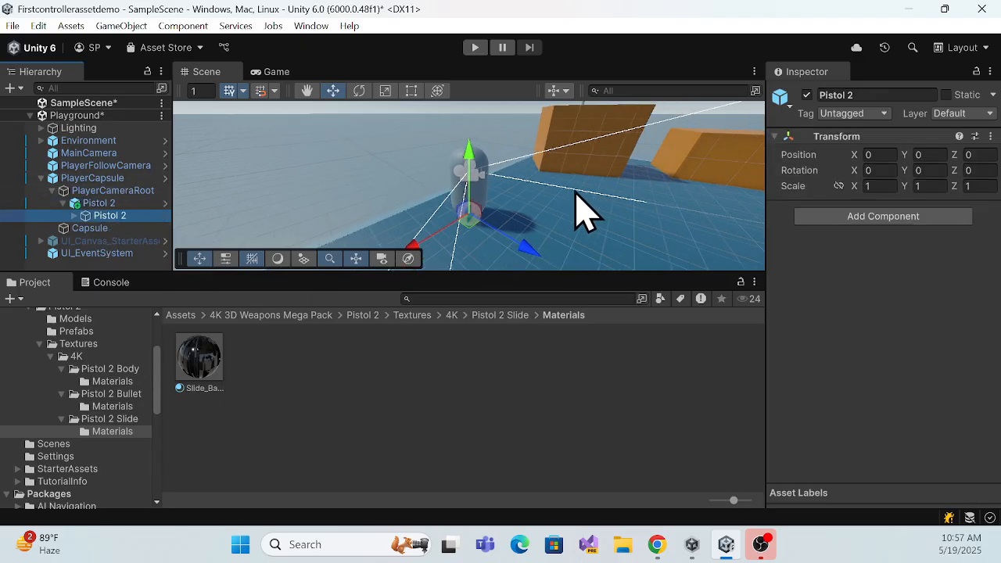
scroll(579, 210, up, 4)
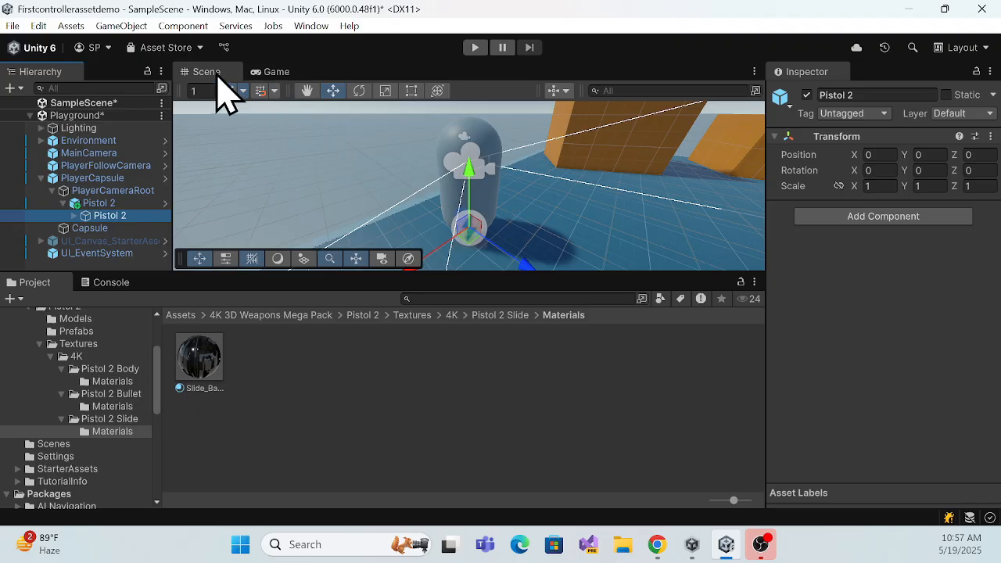
drag(275, 74, 680, 163)
drag(565, 149, 446, 139)
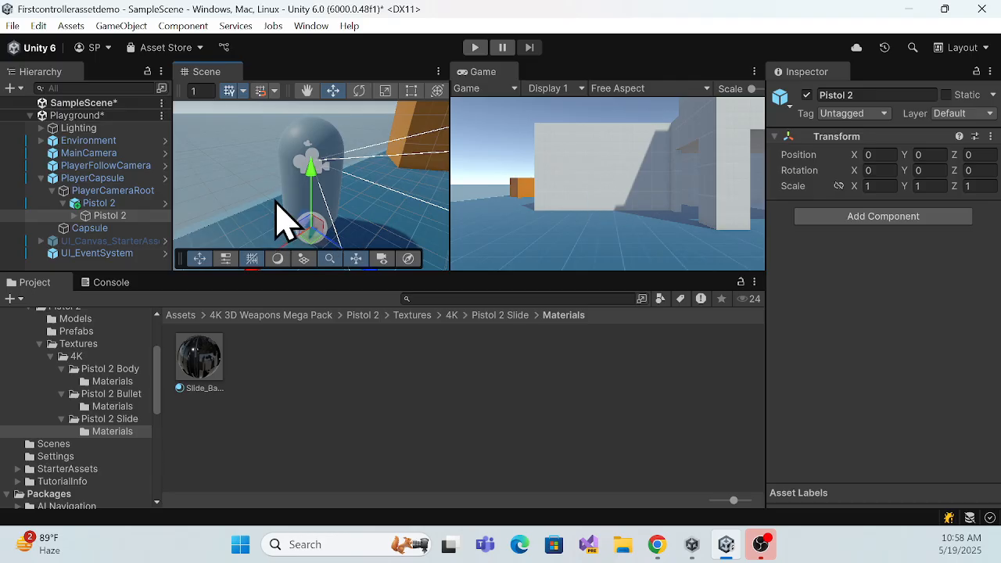
- Move the inner Pistol 2 in front of the player camera to about Y 1.18 and Z 1.28, and widen the Game view slightly
click(107, 215)
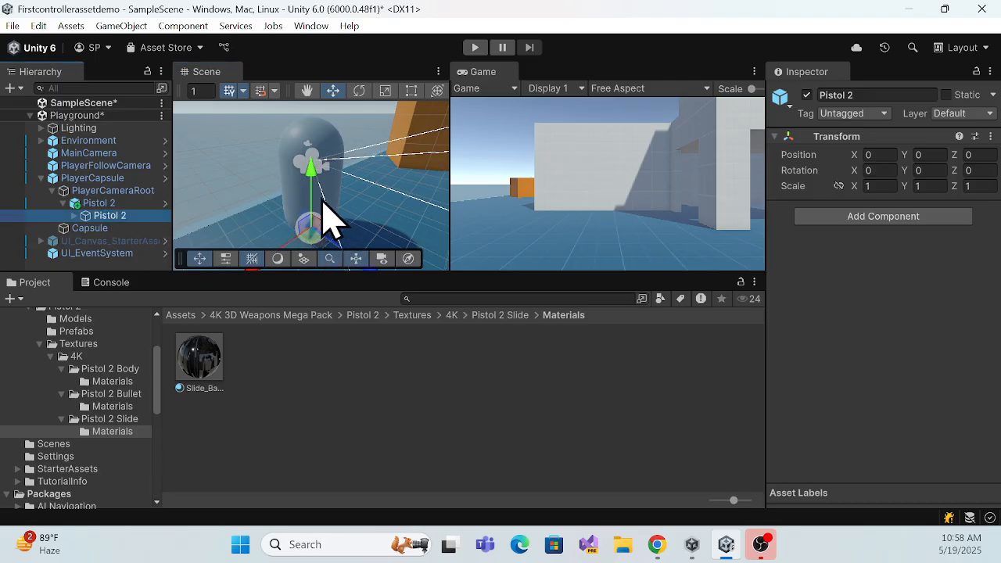
drag(315, 185, 364, 133)
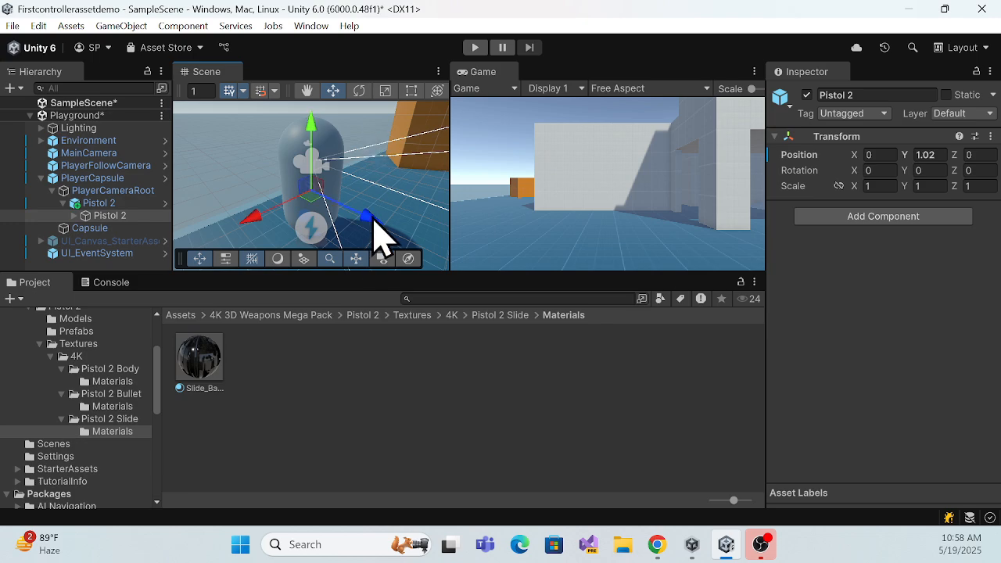
drag(373, 219, 471, 205)
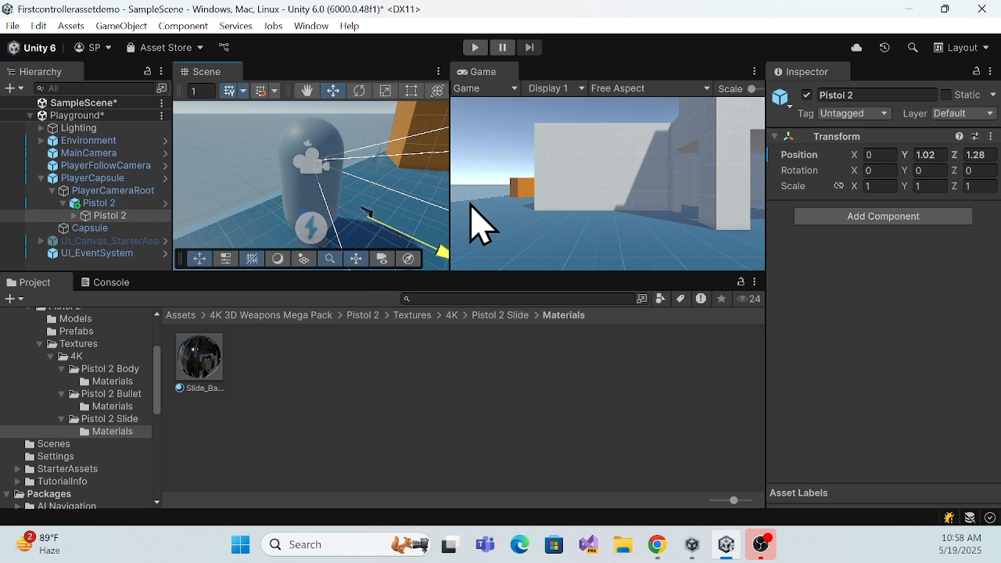
drag(368, 201, 403, 141)
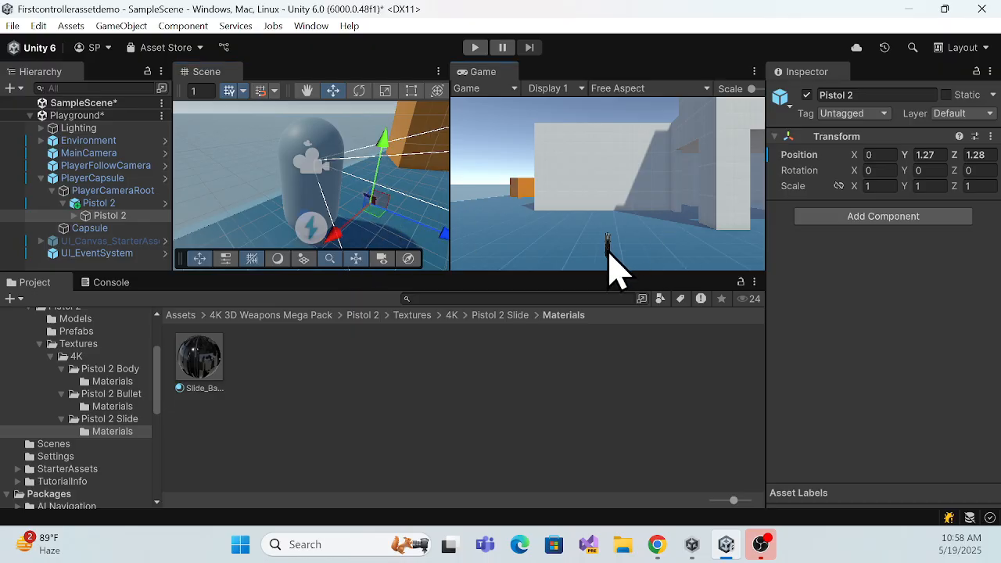
click(106, 215)
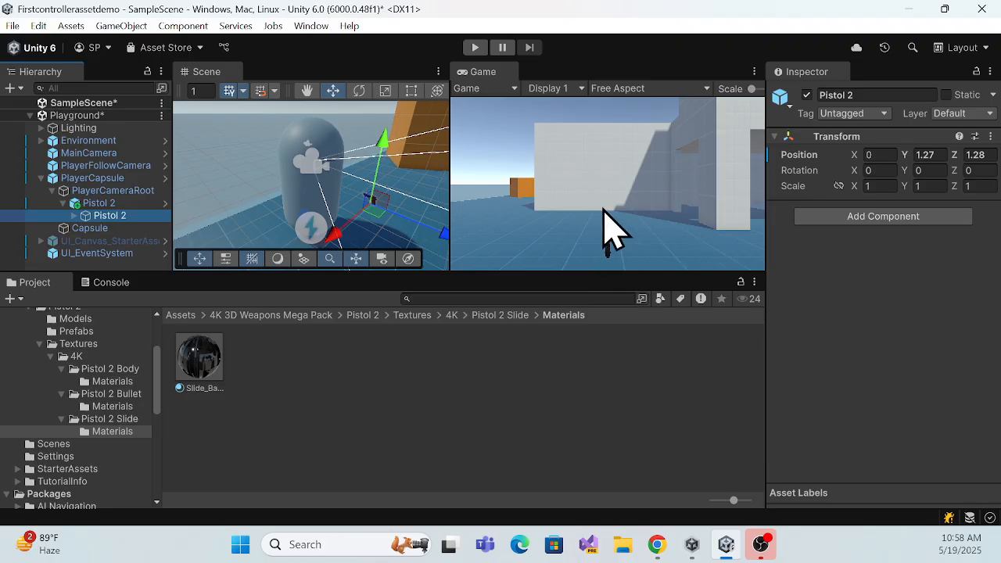
drag(447, 159, 431, 159)
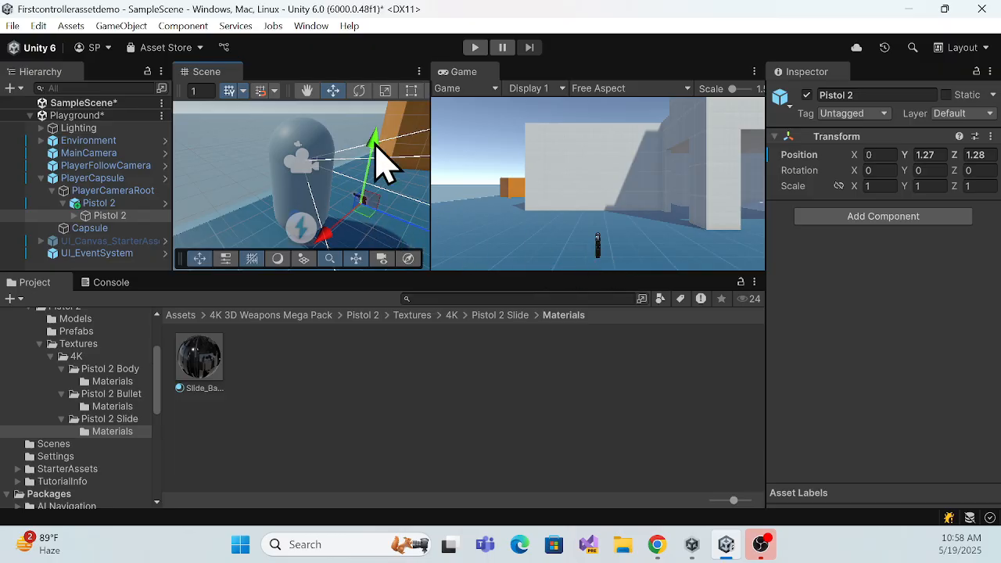
mouse_move(376, 161)
mouse_down()
mouse_move(380, 151)
mouse_move(389, 168)
mouse_up()
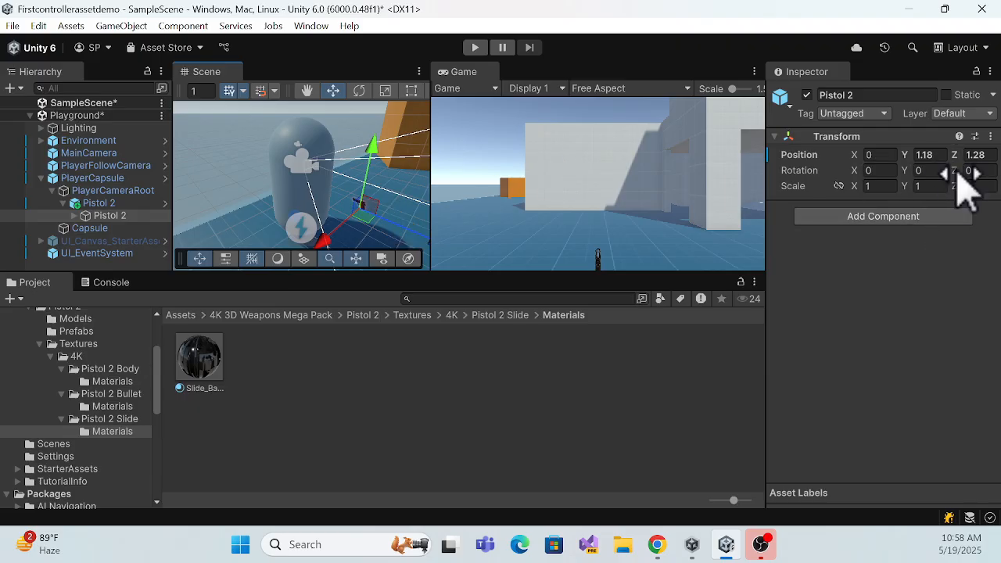
- Set the inner Pistol 2's Y rotation to 180 and inspect its orientation relative to the player capsule
scroll(286, 224, up, 3)
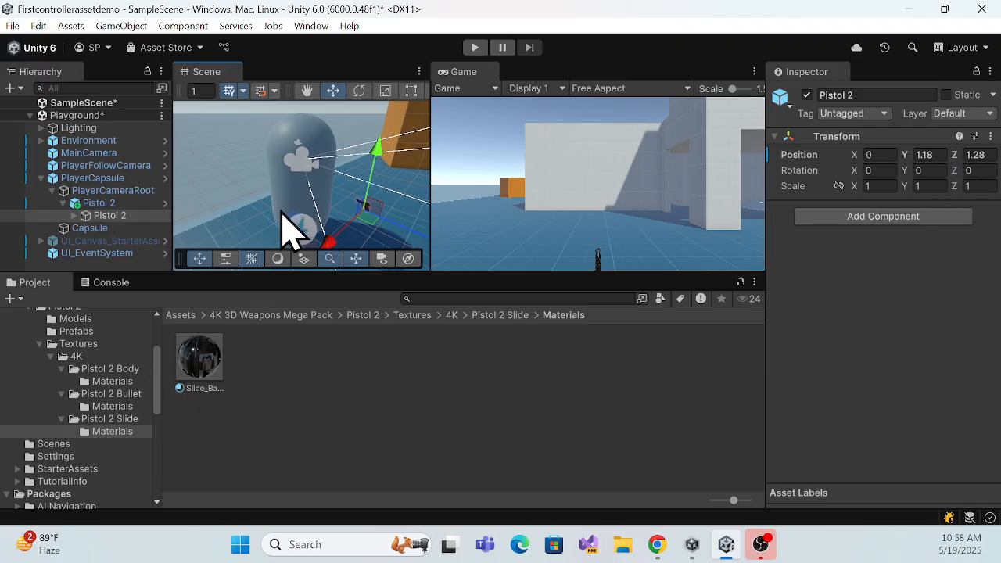
scroll(286, 224, up, 2)
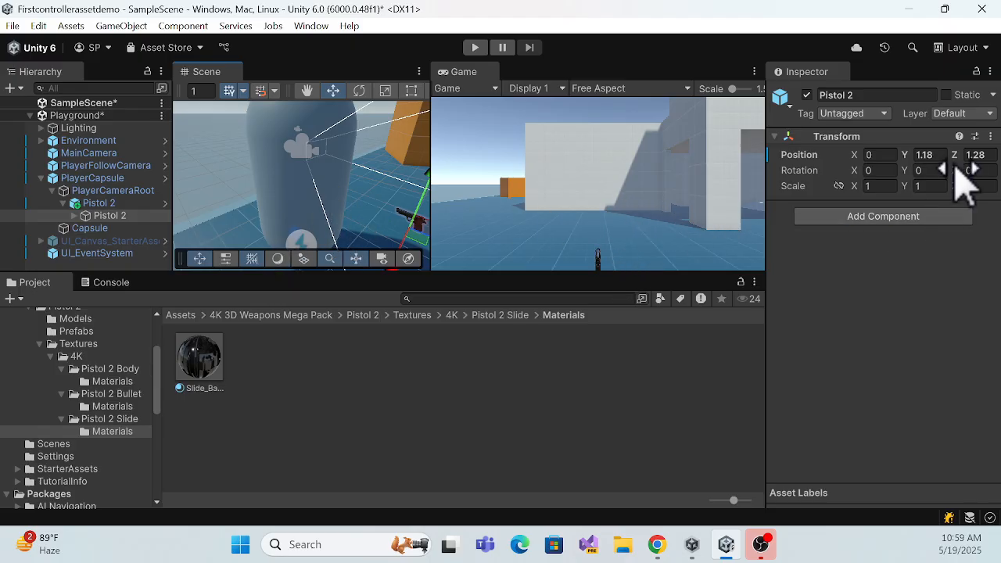
drag(915, 168, 934, 212)
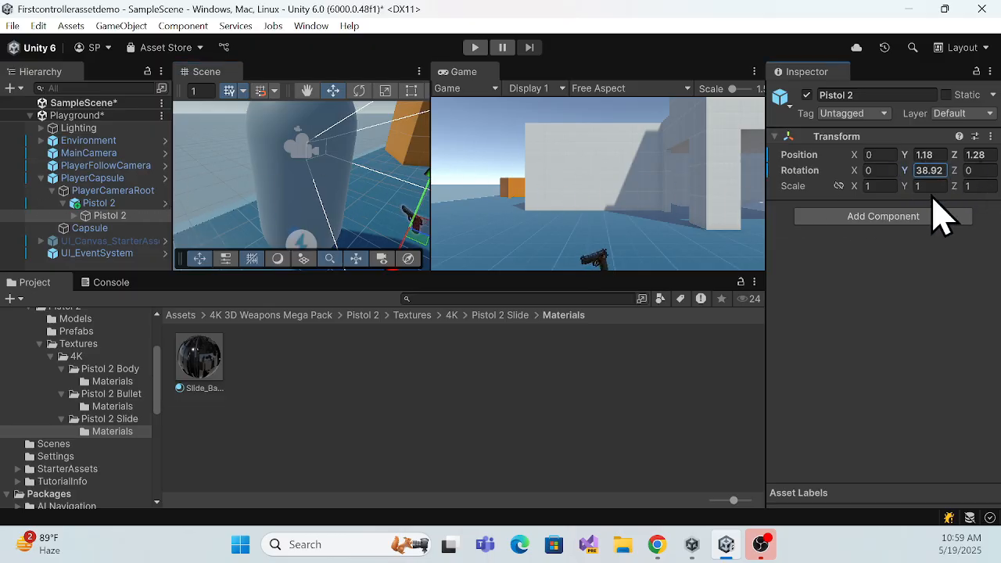
click(932, 169)
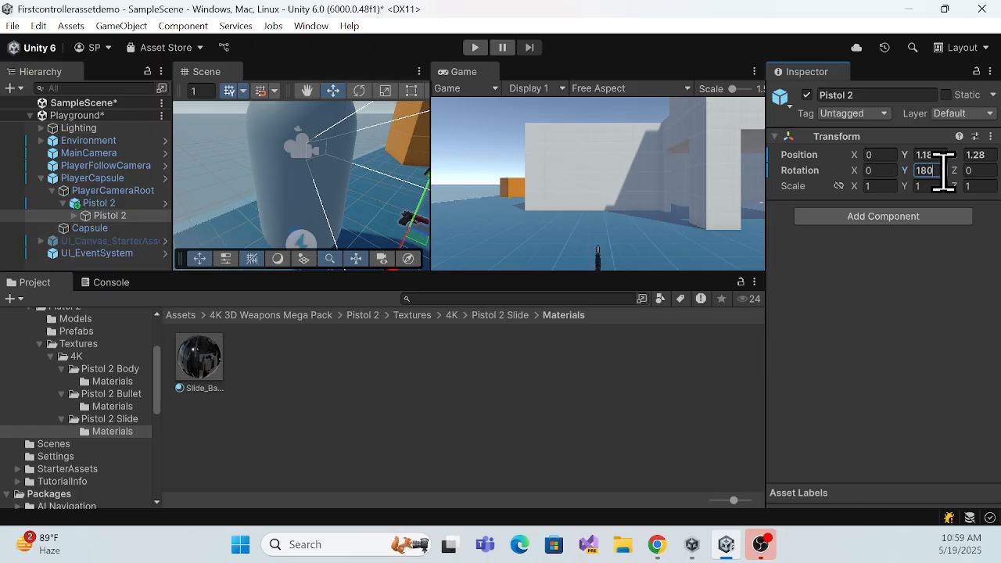
text(180)
alt+drag(235, 212, 336, 223)
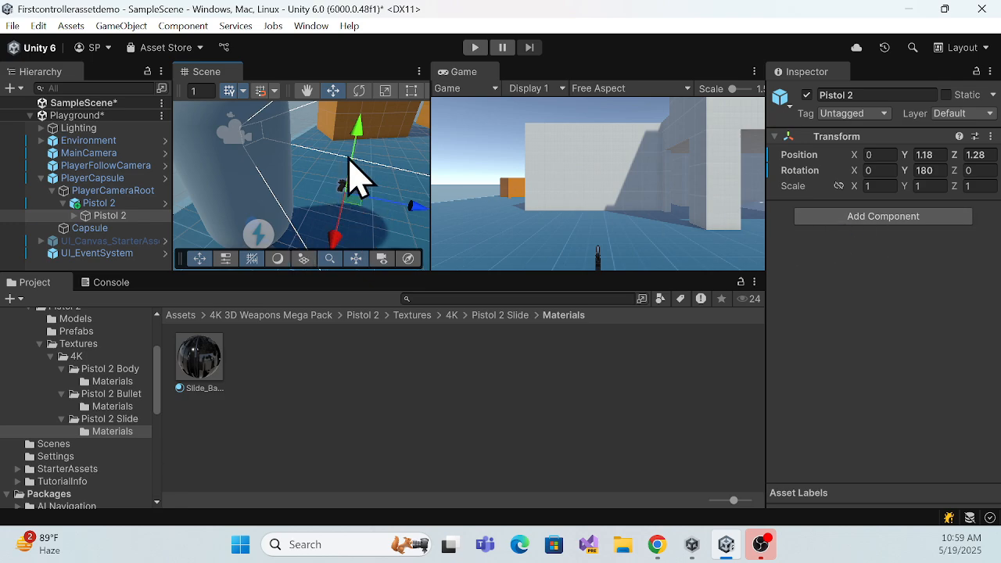
- Lower the inner Pistol 2 to about Y 1.148 and set its scale to 2 on X, Y and Z
mouse_move(348, 159)
mouse_down()
mouse_move(362, 139)
mouse_move(353, 101)
mouse_move(344, 144)
mouse_up()
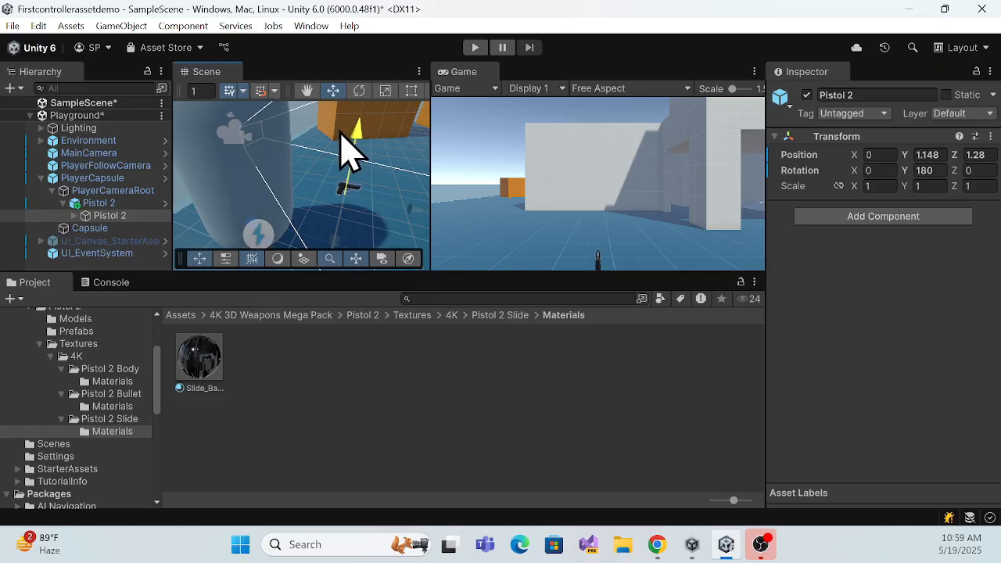
click(869, 187)
text(1.4)
drag(876, 207, 806, 207)
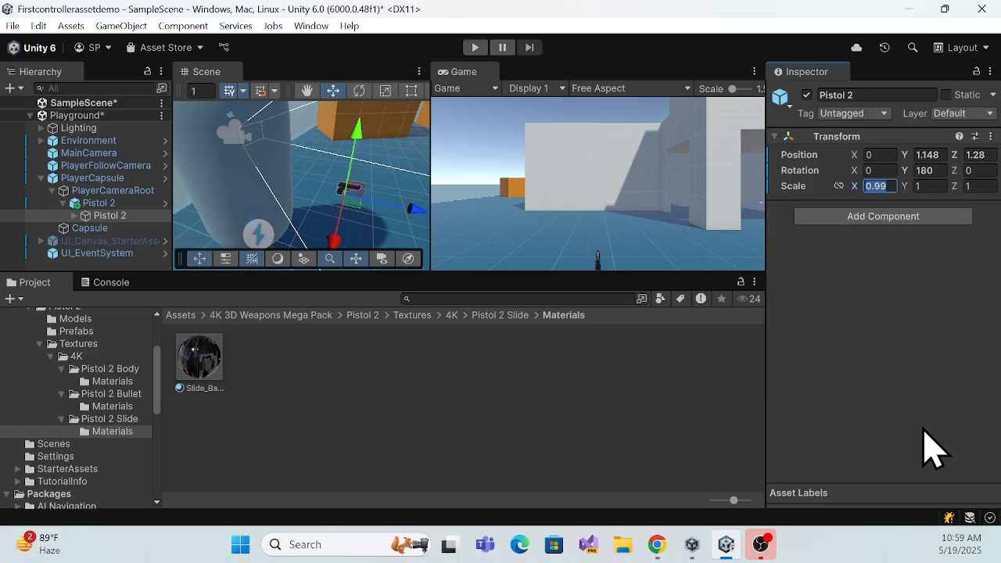
click(931, 188)
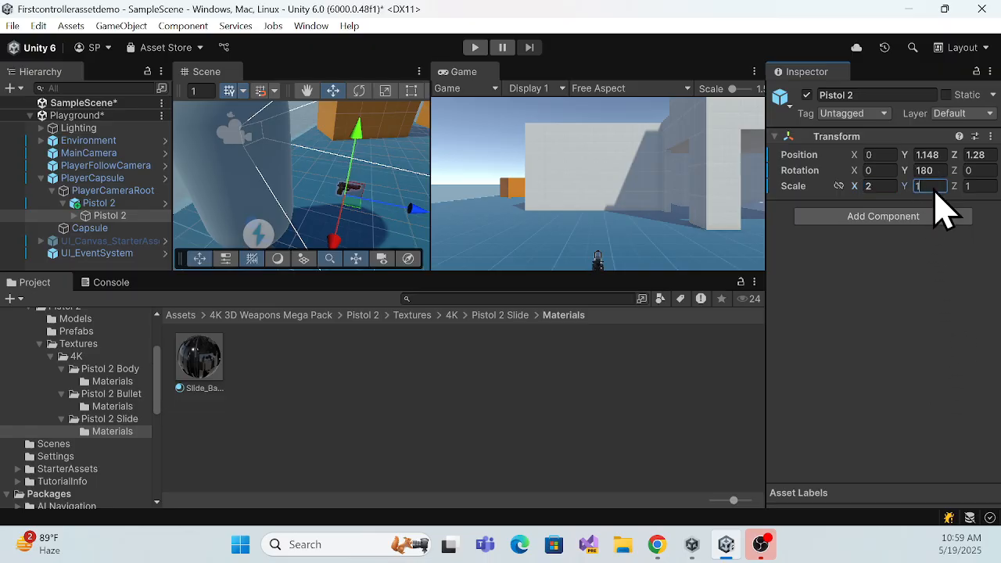
click(975, 186)
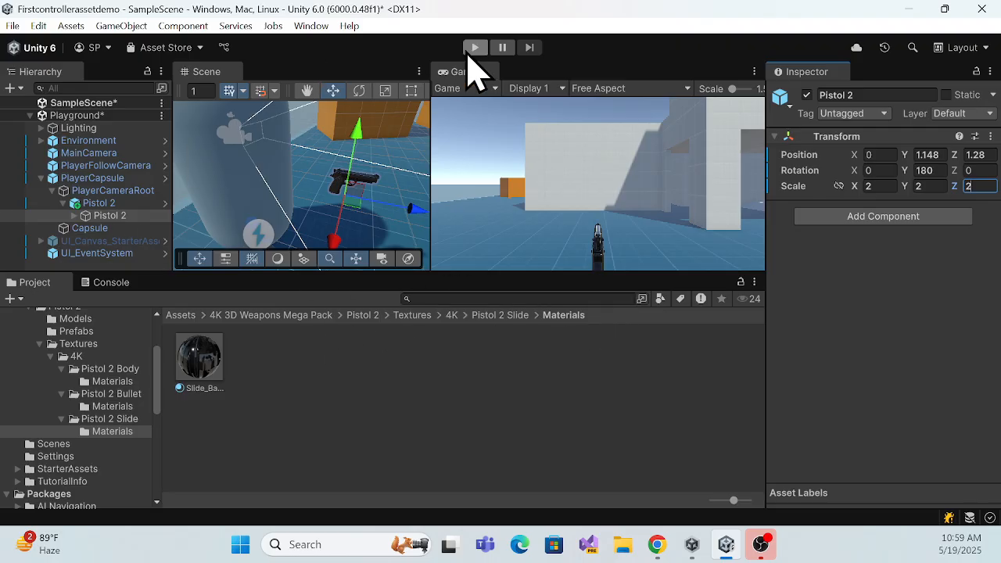
- Group the Game view with the Scene view again, and playtest the pistol with the Game view maximized, walking forward through the playground
drag(468, 73, 273, 80)
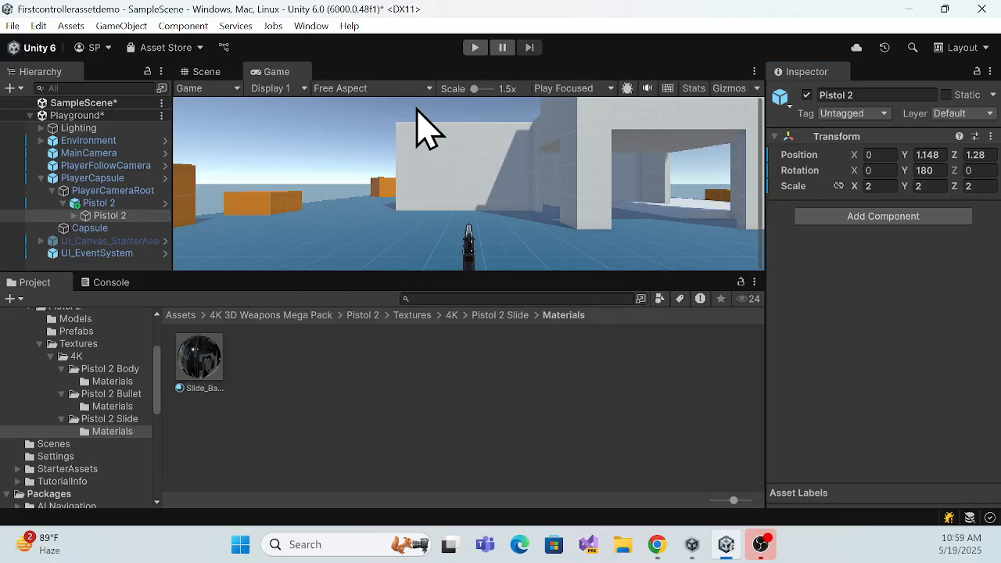
click(475, 47)
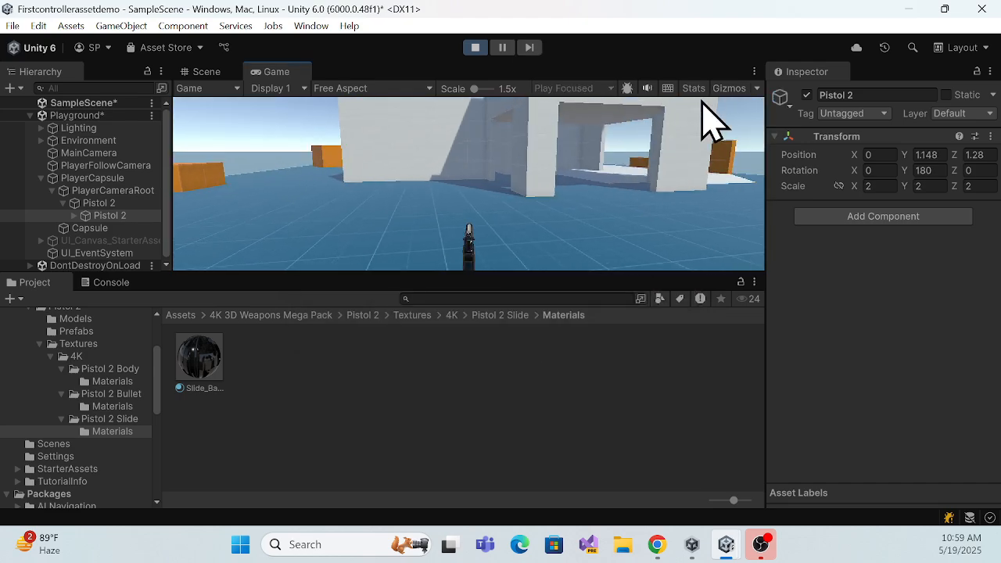
click(754, 71)
click(806, 132)
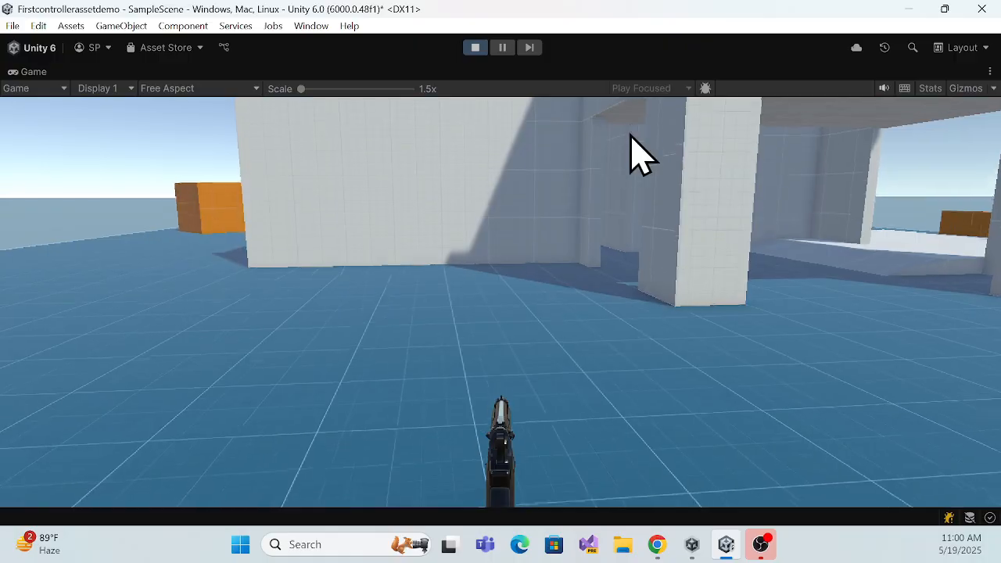
key(w)
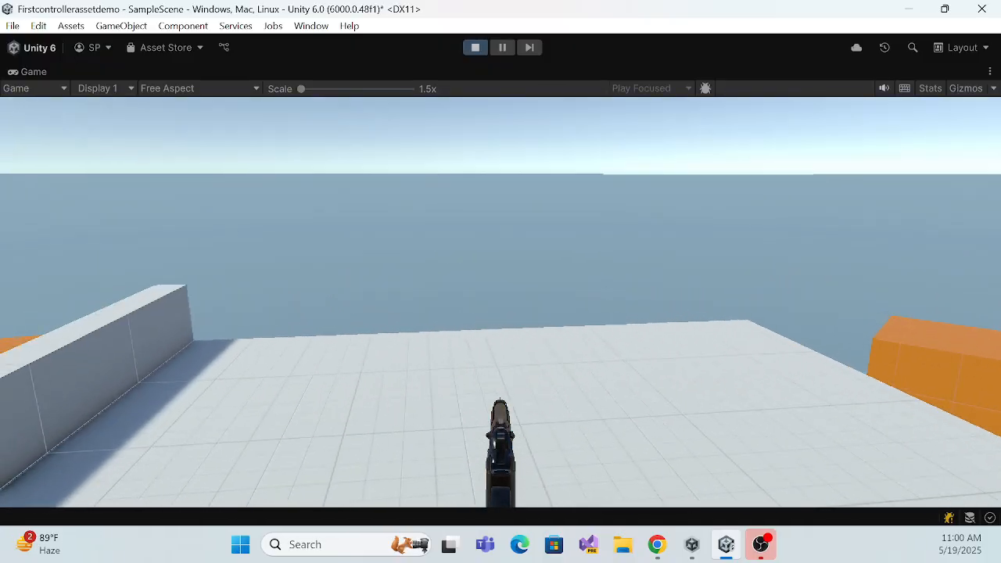
key(w)
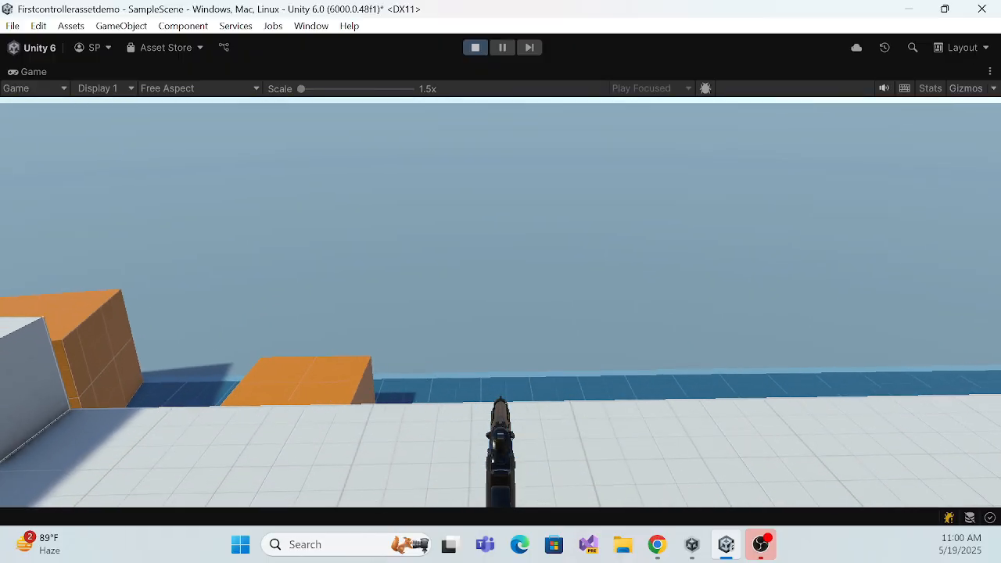